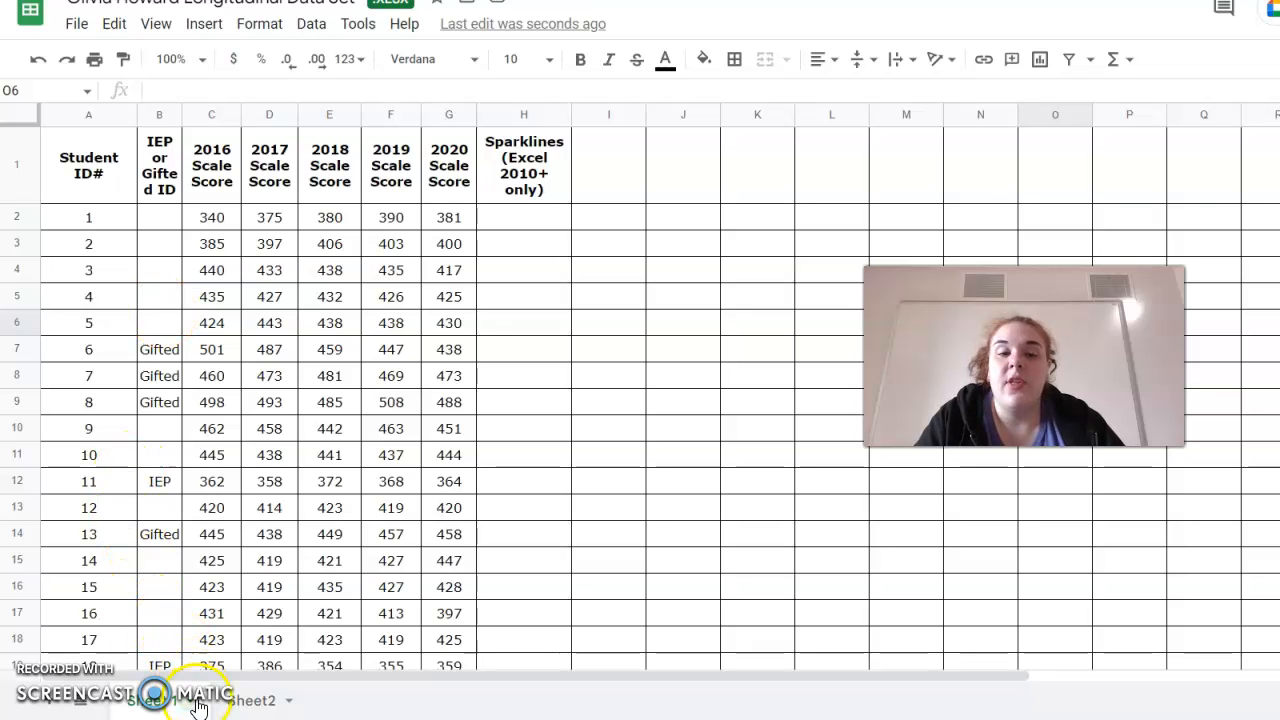
Rename the first sheet tab as Longitudinal Data Set.
double_click(152, 702)
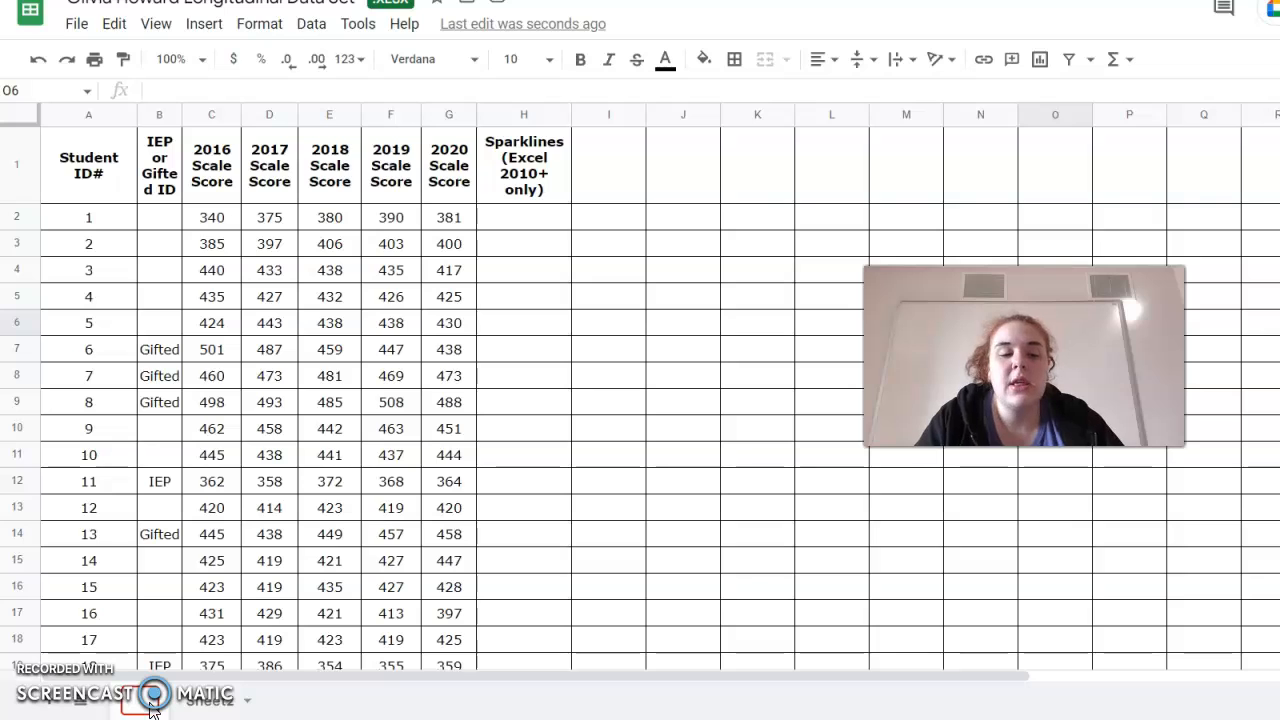
text(Longitudinal Data Set)
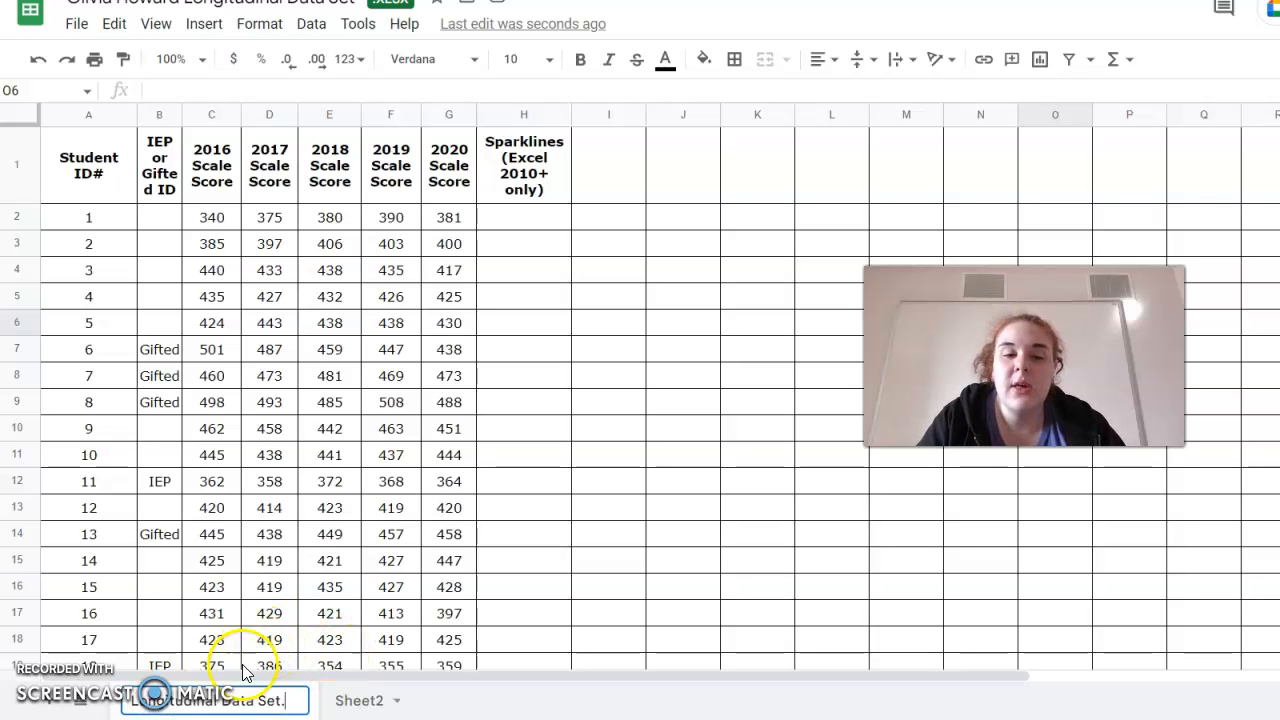
click(460, 697)
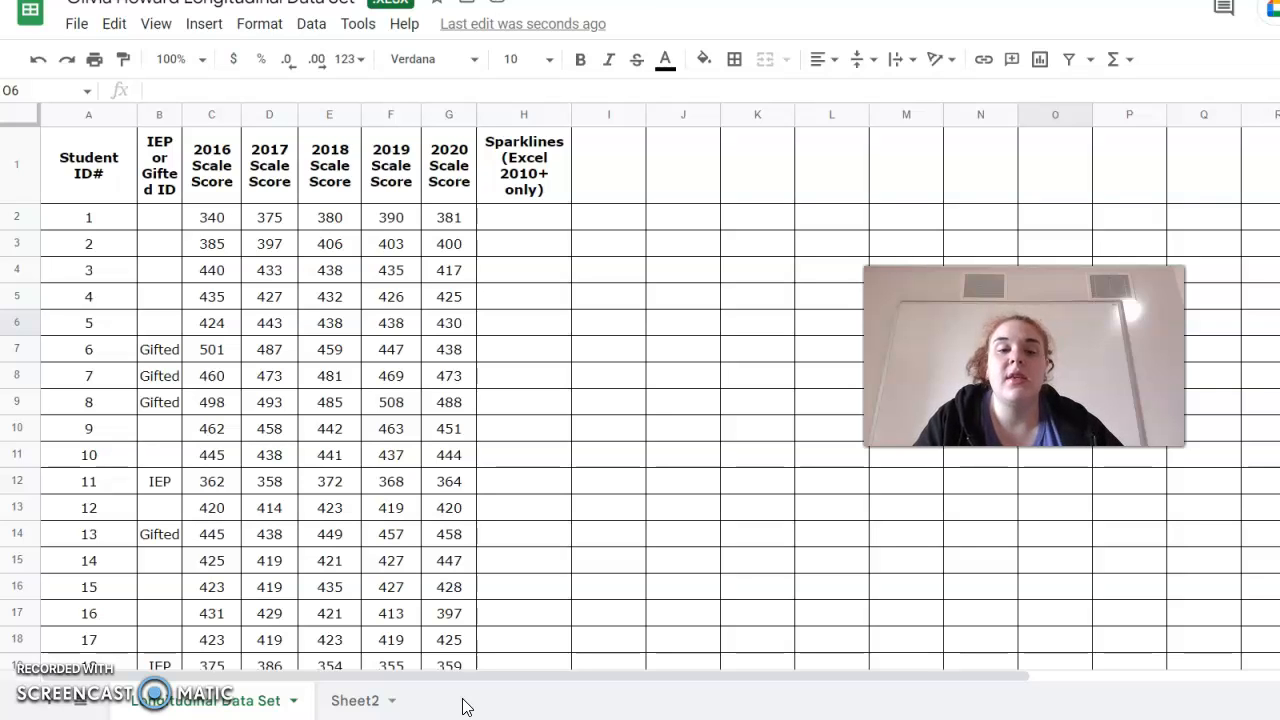
click(362, 688)
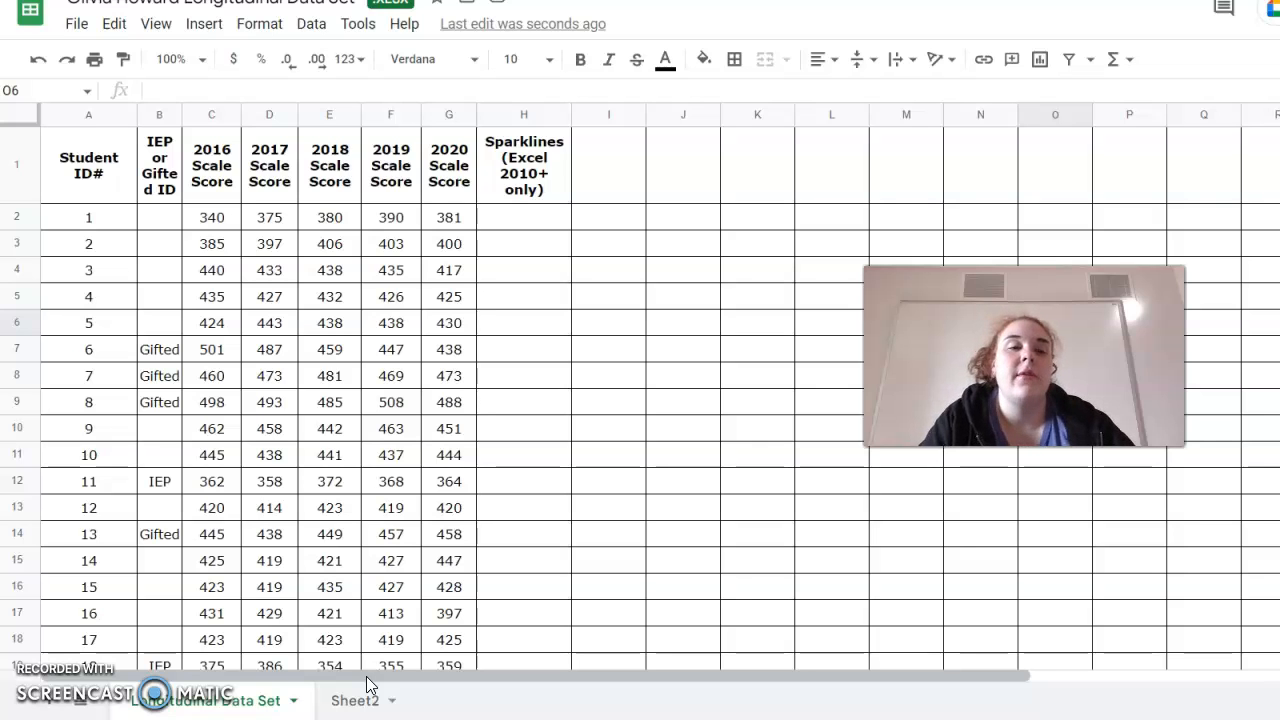
Review the score table down to the UMU Means and Ohio Means rows.
scroll(237, 607, down, 4)
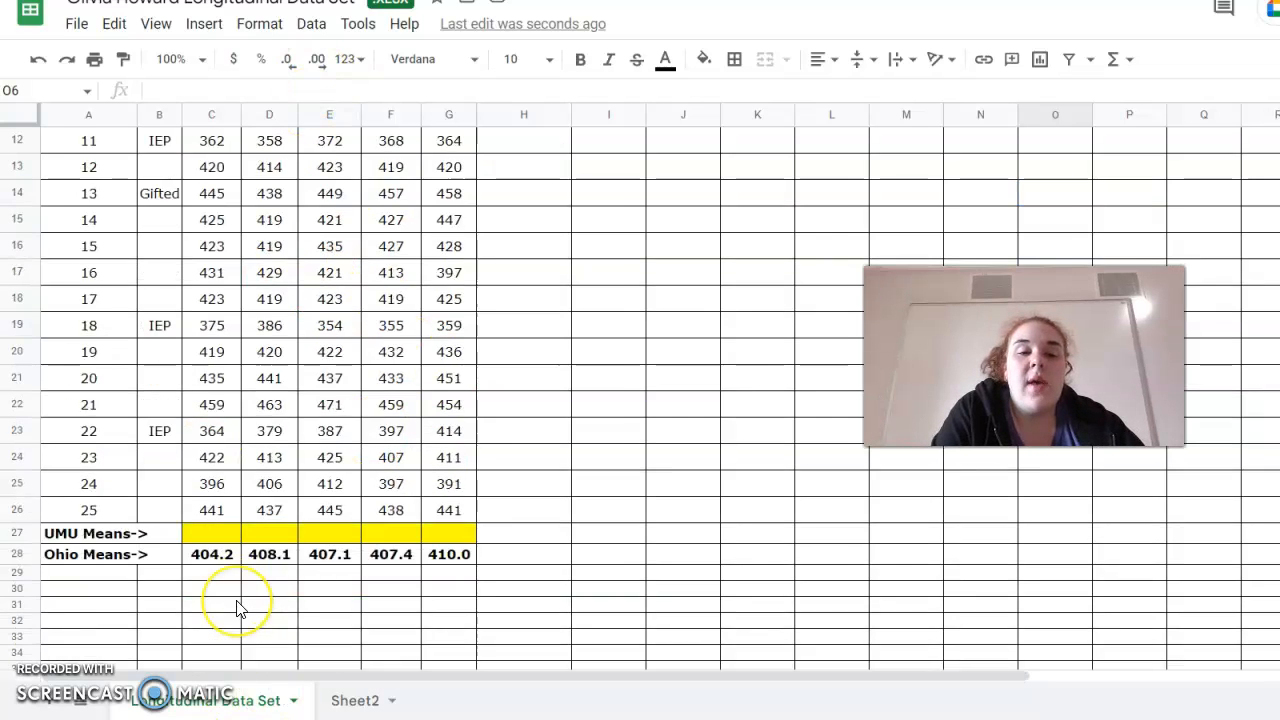
scroll(237, 607, right, 1)
scroll(237, 607, up, 5)
scroll(237, 607, left, 1)
scroll(237, 607, right, 5)
scroll(237, 607, left, 5)
scroll(237, 607, down, 2)
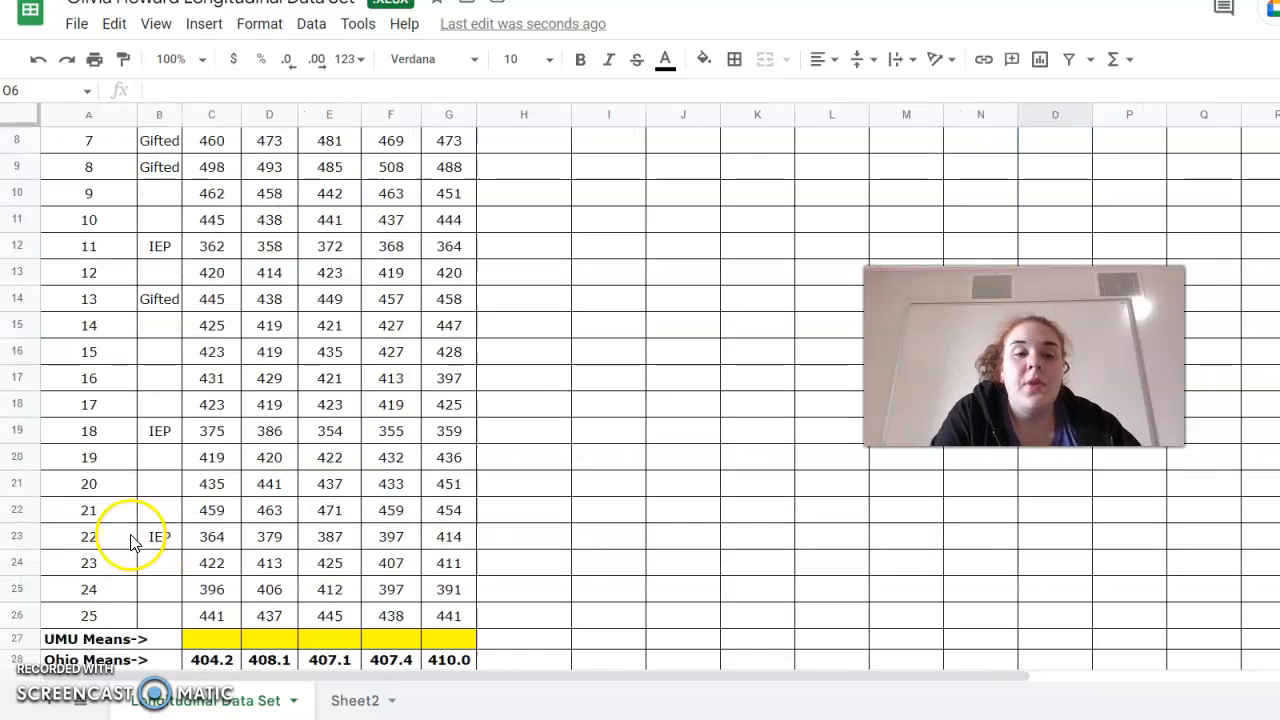
scroll(160, 570, down, 1)
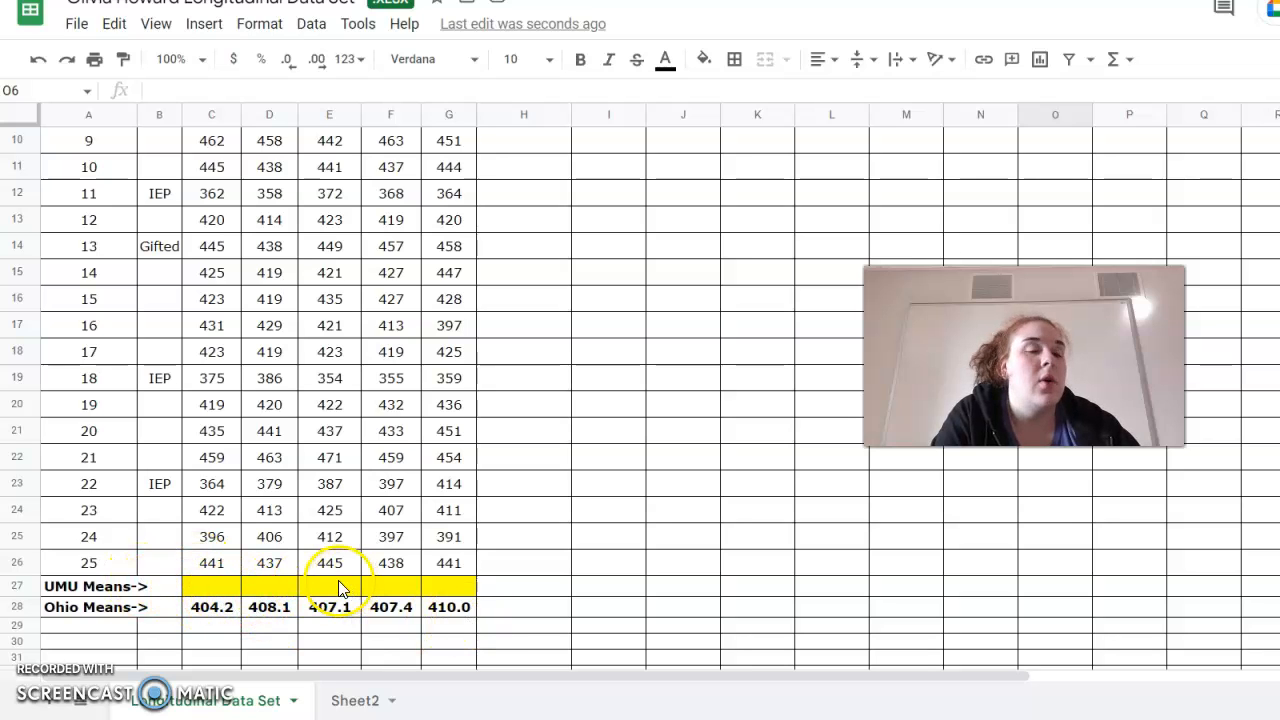
Enter an AVERAGE formula in the 2016 UMU Means cell averaging C2:C25.
click(205, 584)
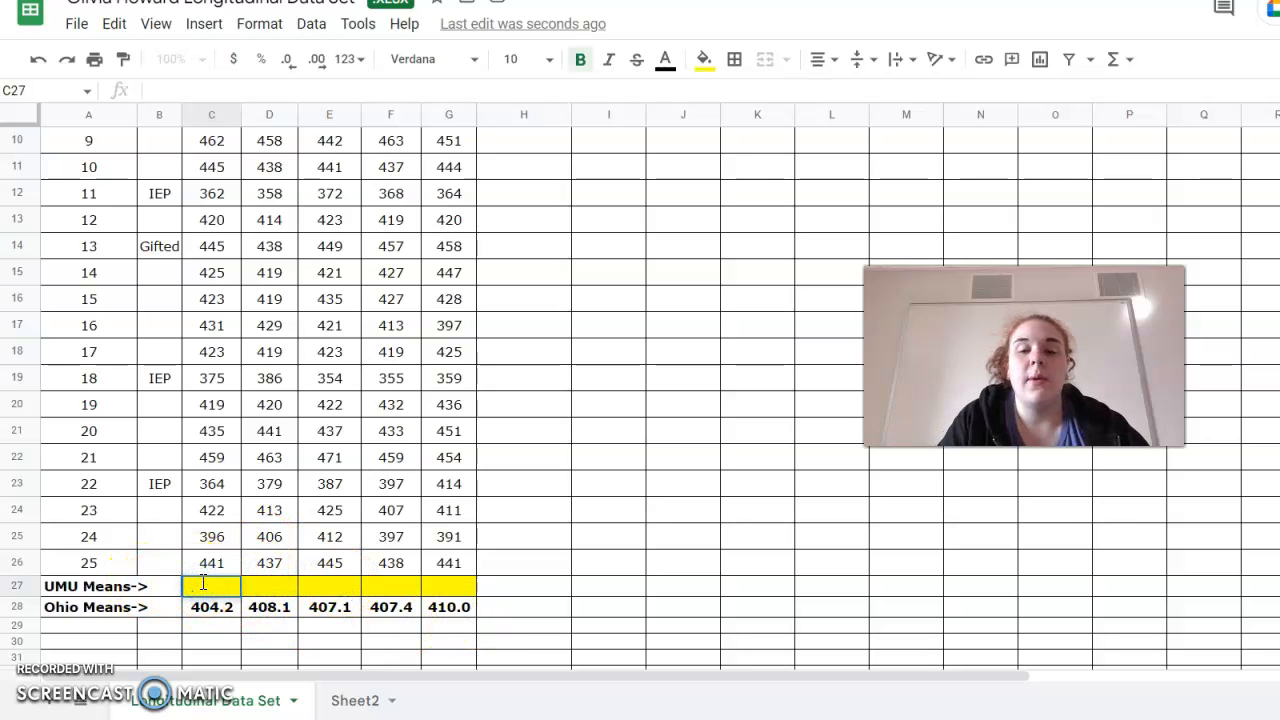
text(=)
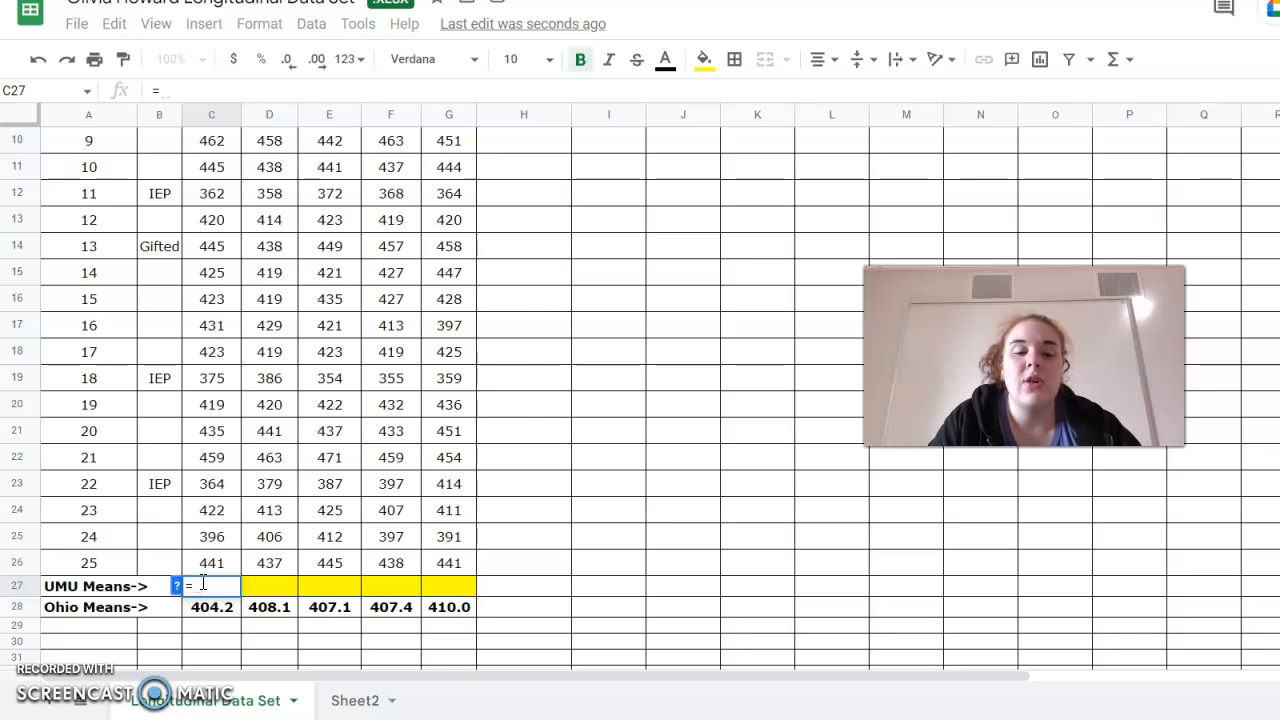
text(Av)
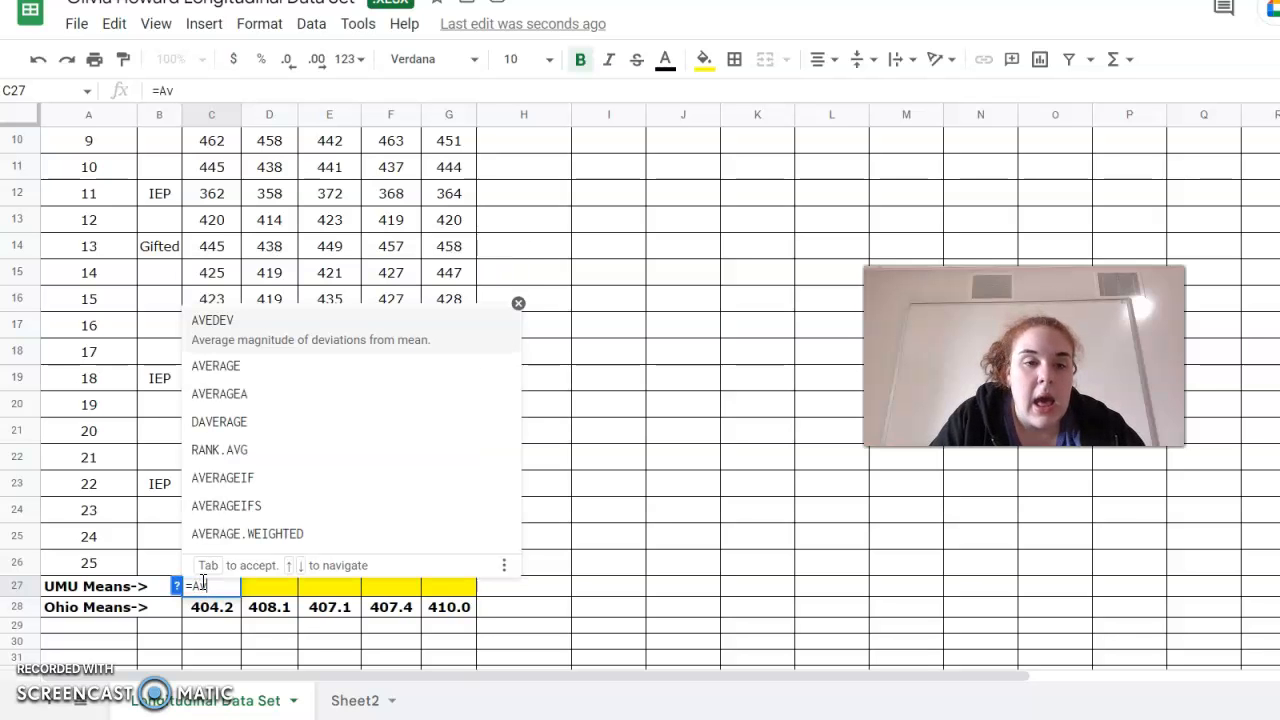
text(erage)
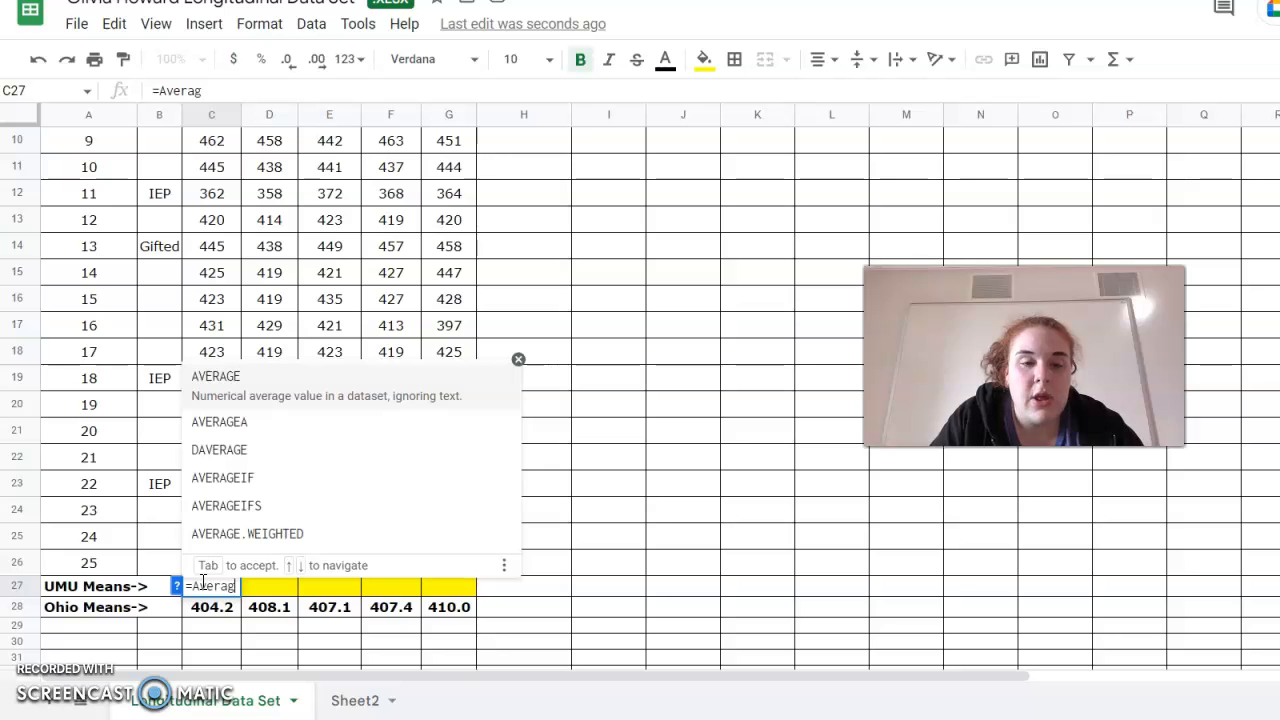
click(221, 379)
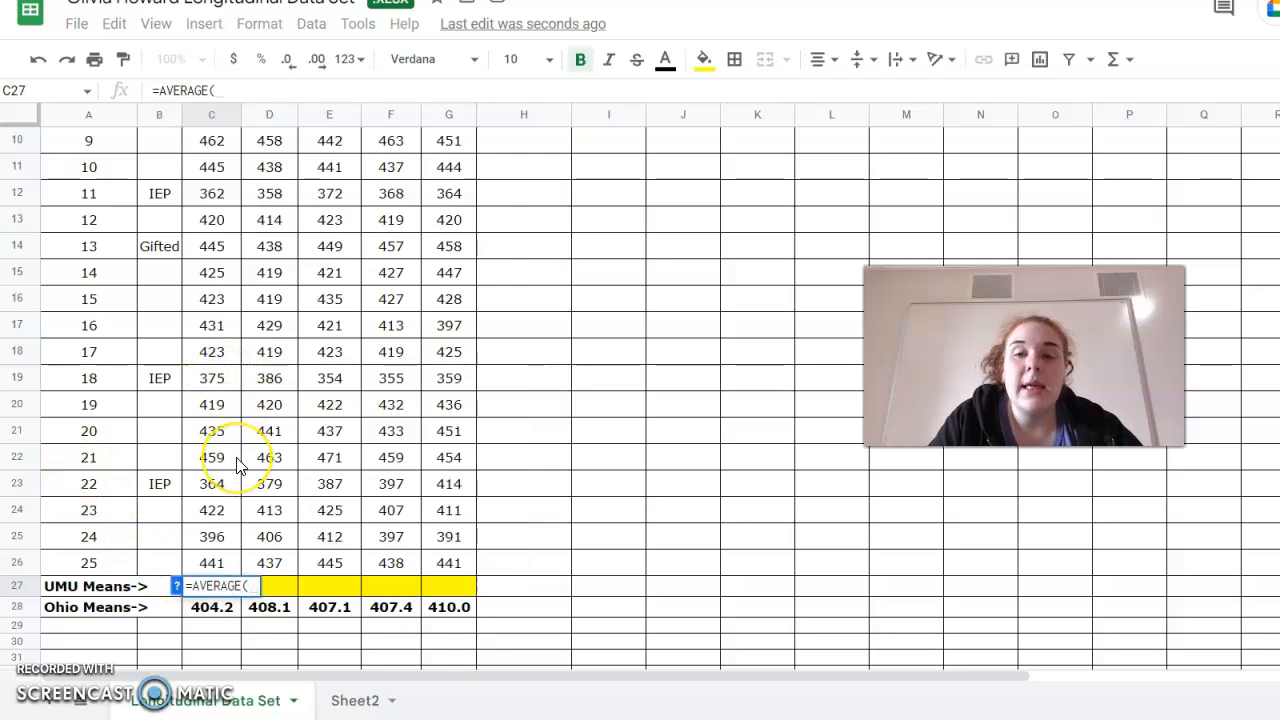
text(C)
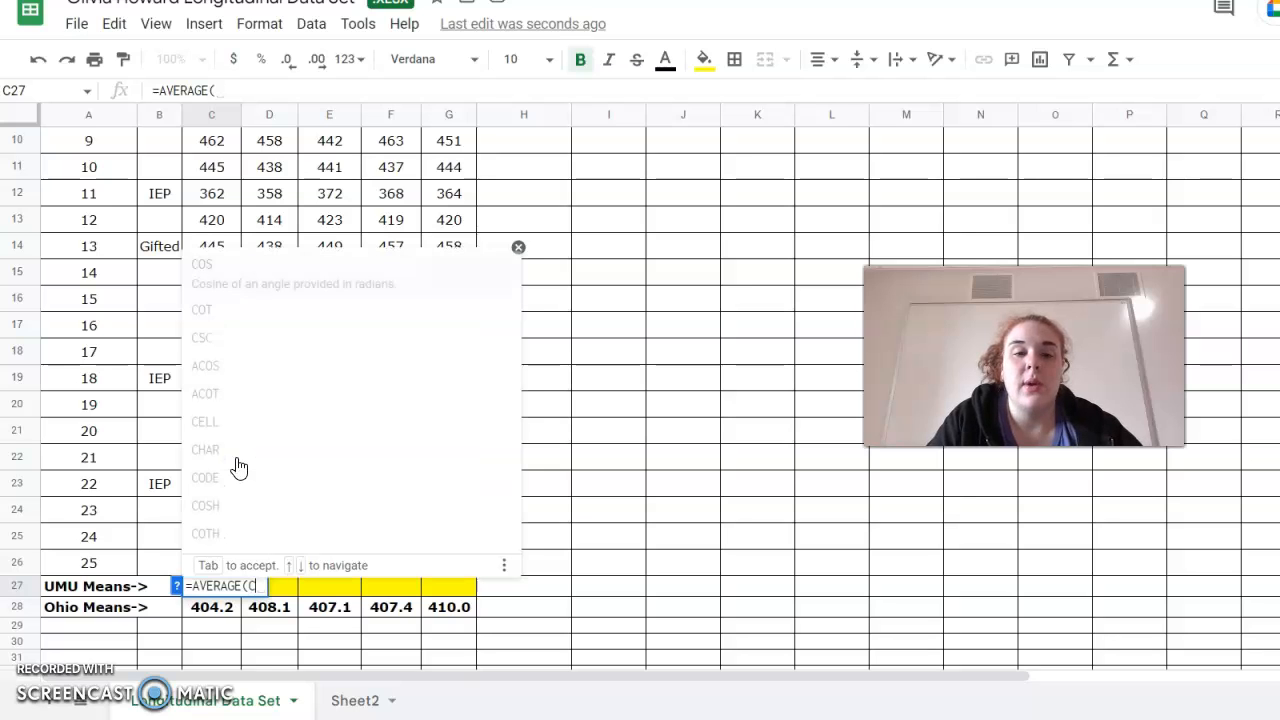
text(2)
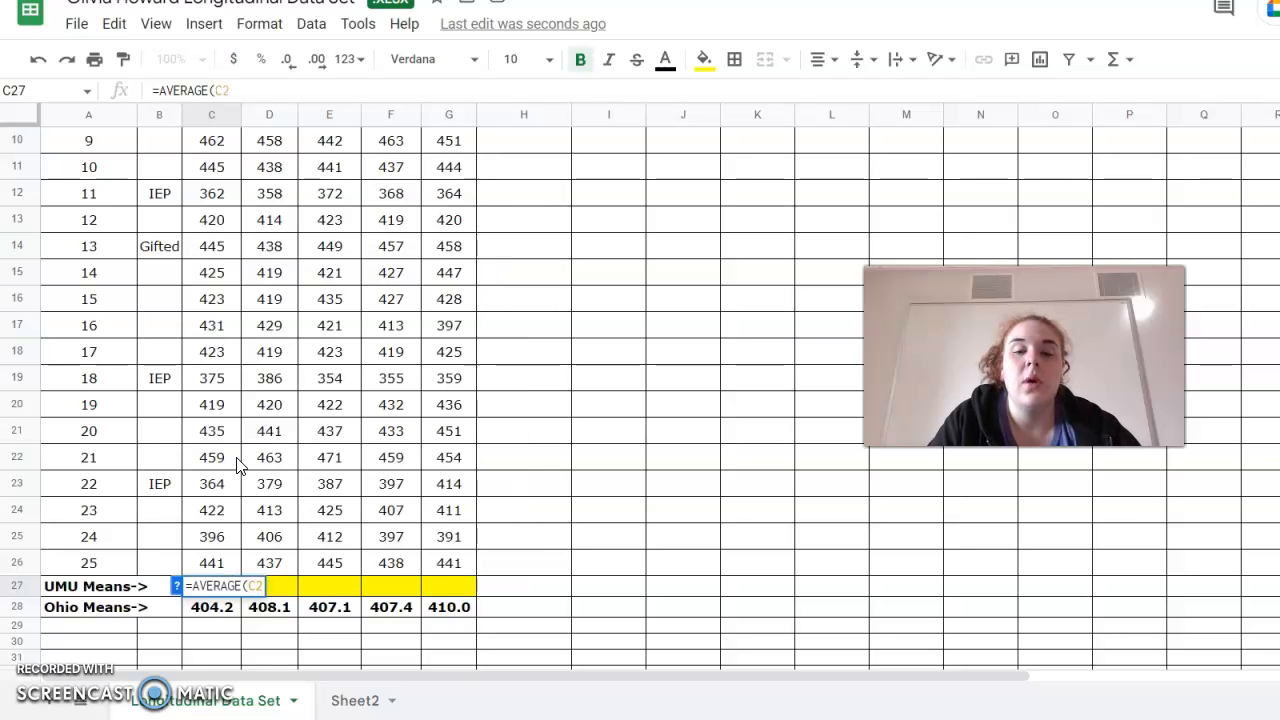
text(:C)
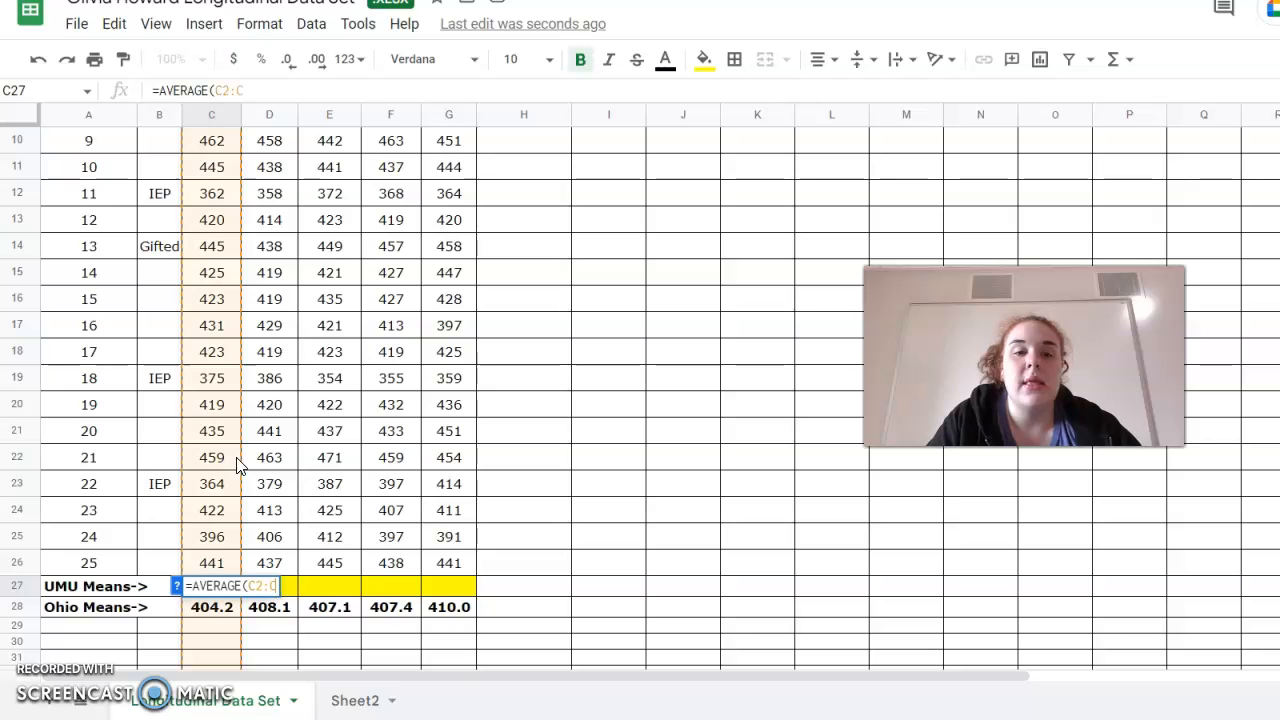
text(26))
key(Return)
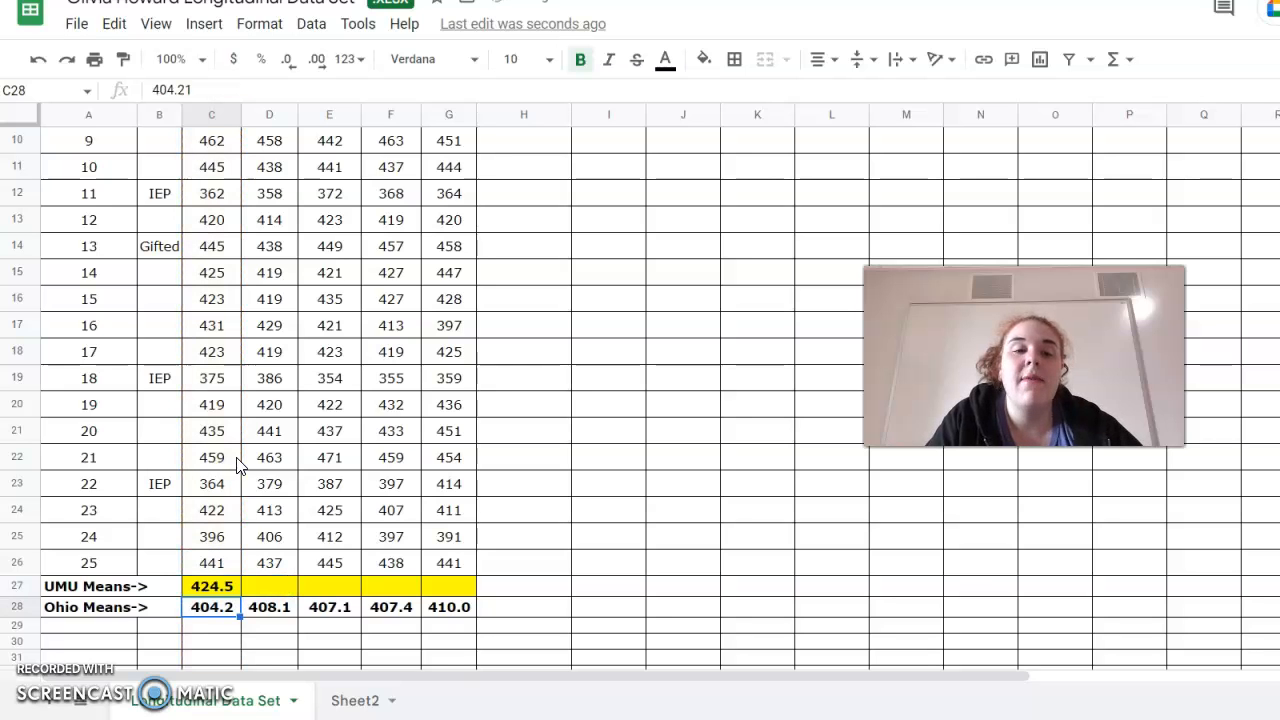
Fill the UMU Means average formula across to the 2020 Scale Score column.
click(216, 587)
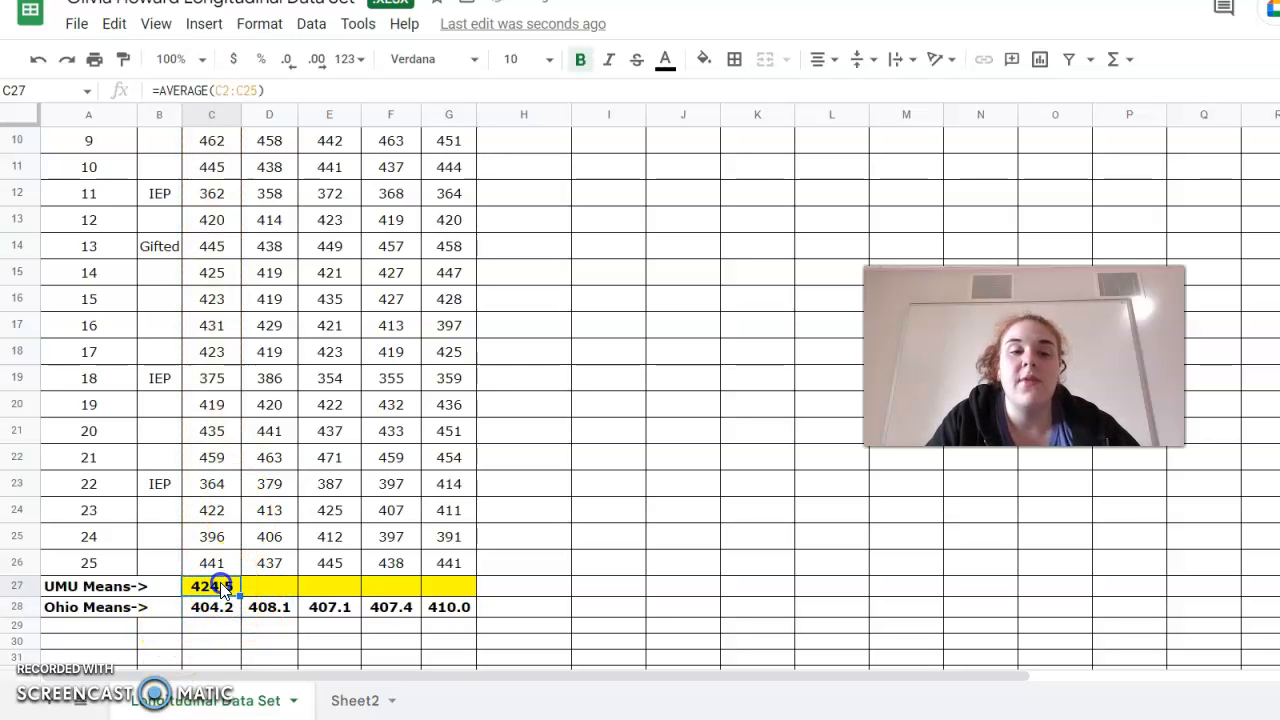
click(237, 607)
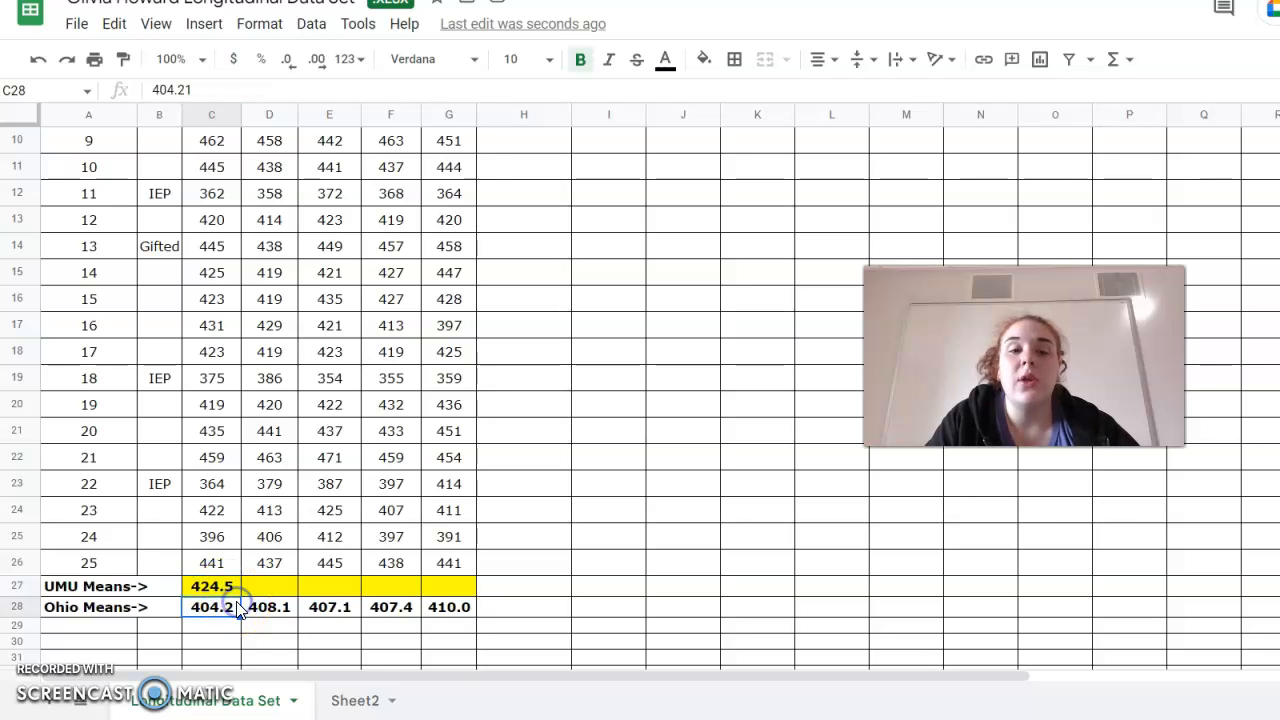
click(222, 590)
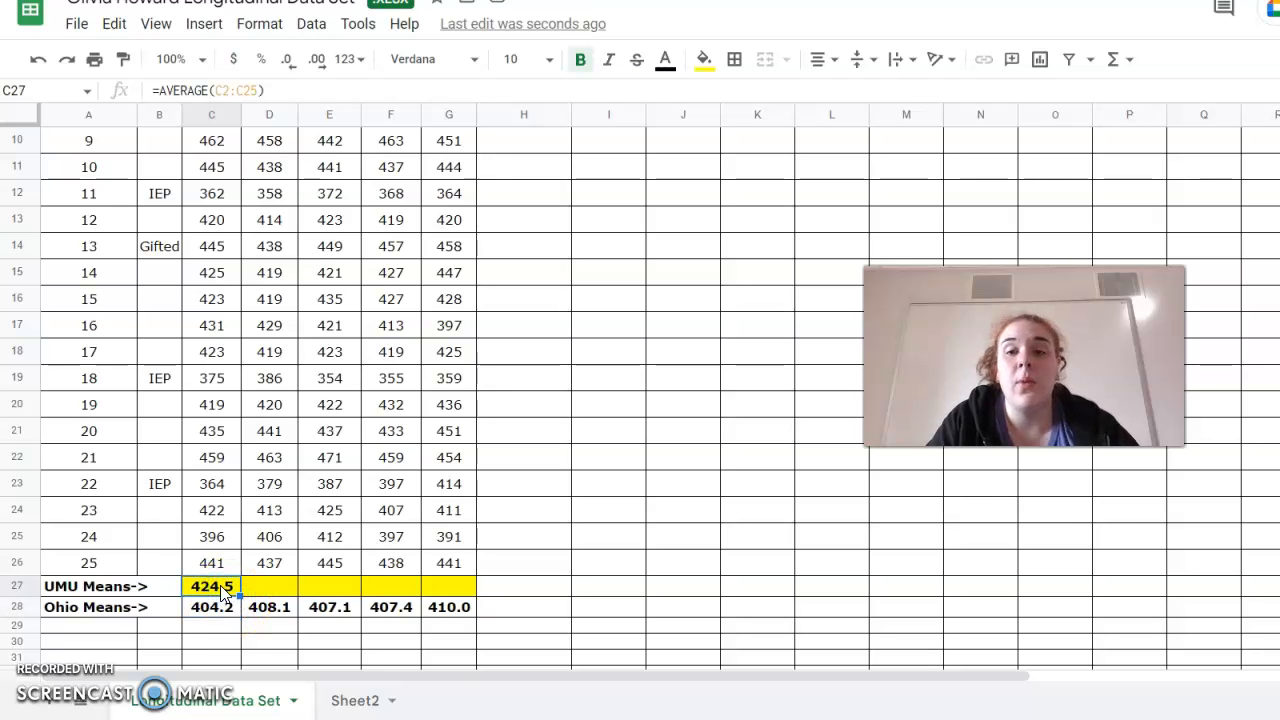
click(239, 594)
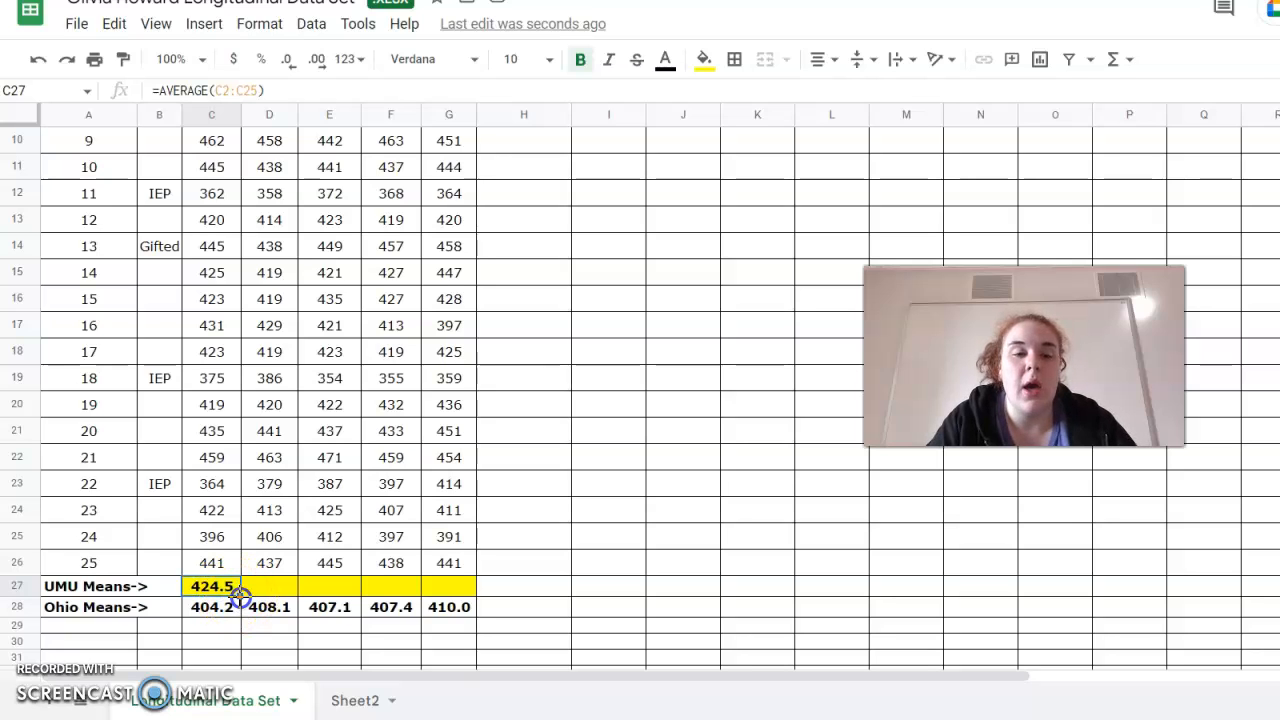
drag(239, 594, 474, 592)
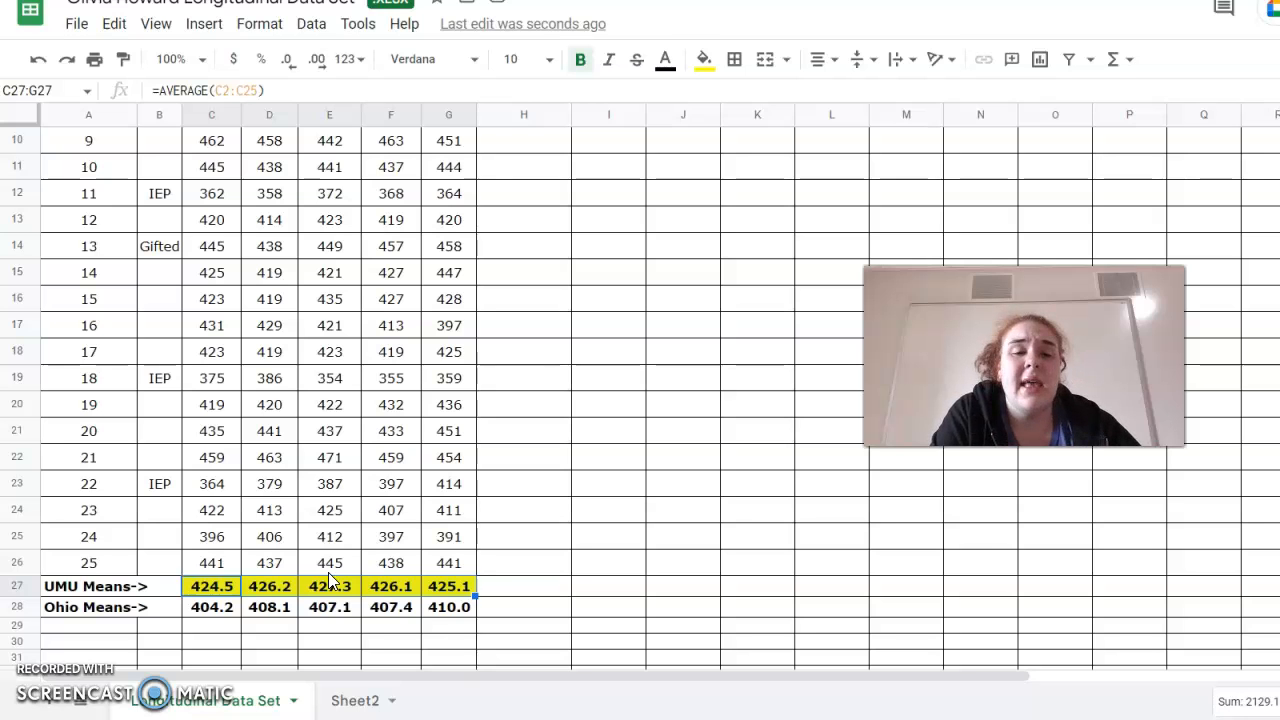
Inspect the copied average formula in the 2017 UMU Means cell and the score cells.
click(260, 588)
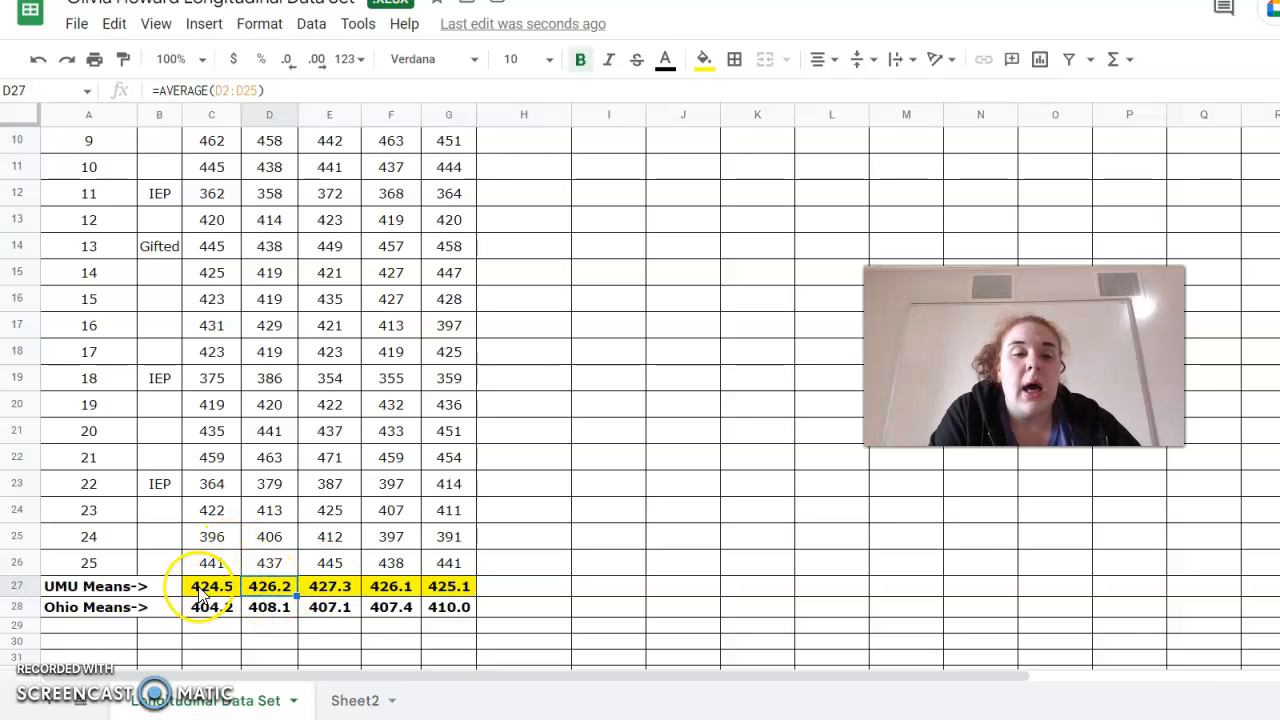
scroll(200, 592, up, 3)
scroll(200, 594, down, 4)
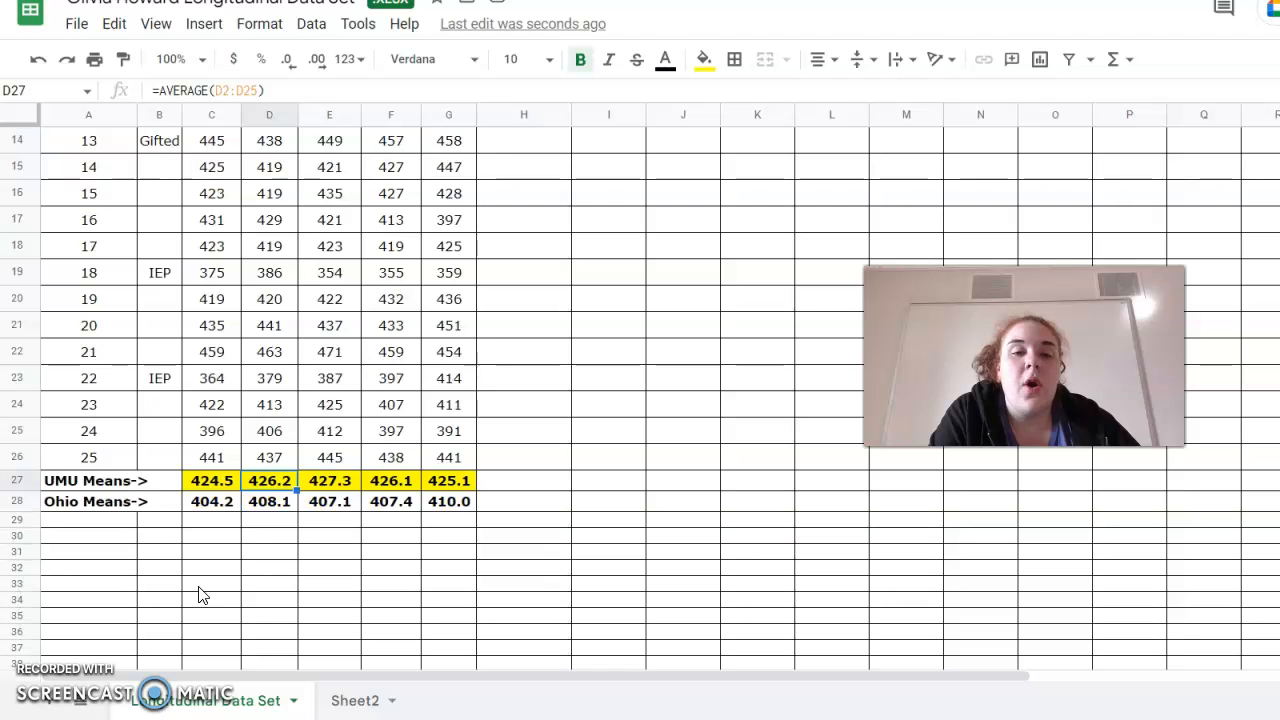
scroll(200, 480, up, 4)
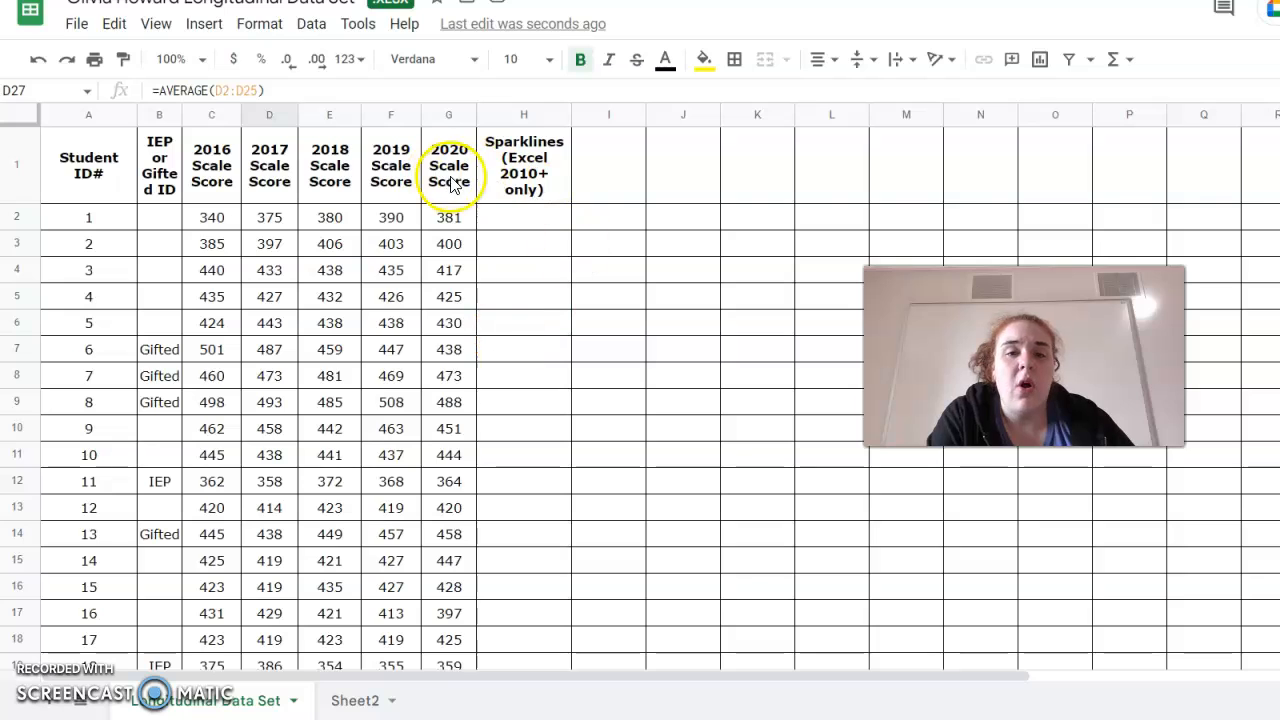
click(390, 403)
click(352, 536)
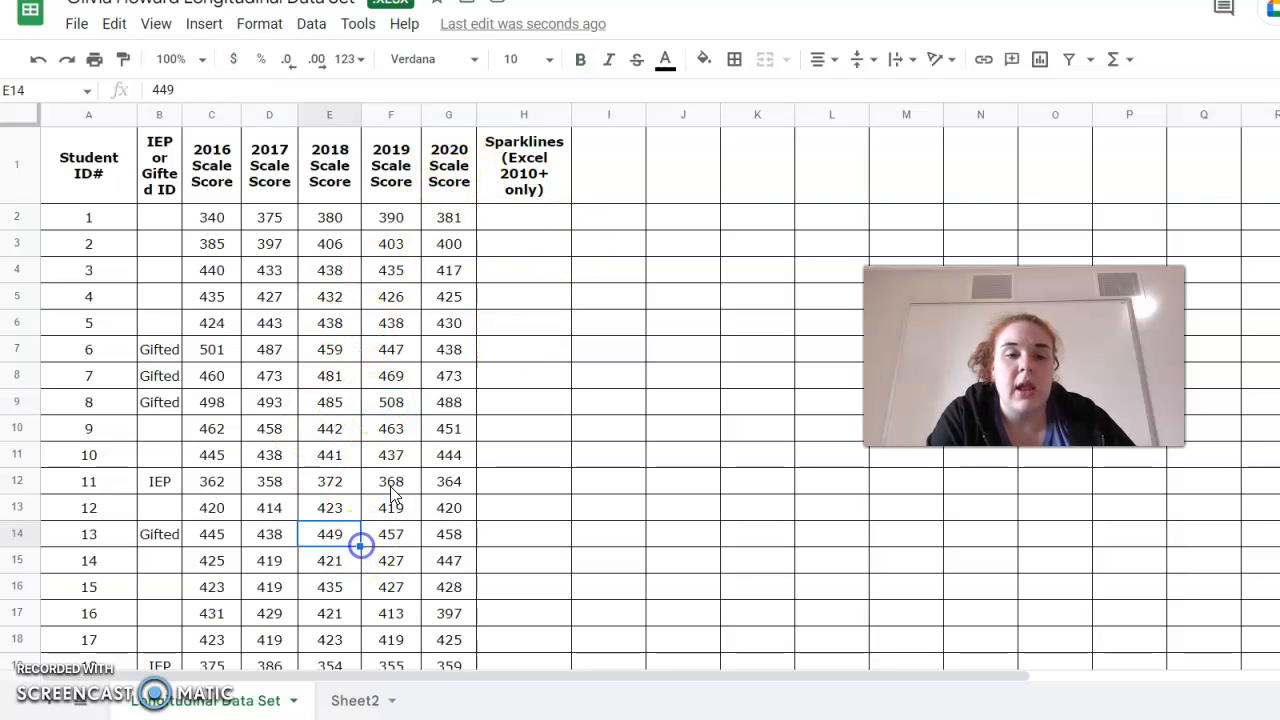
Enter a SPARKLINE formula in H2 charting the first student's scores C2:G2.
click(504, 213)
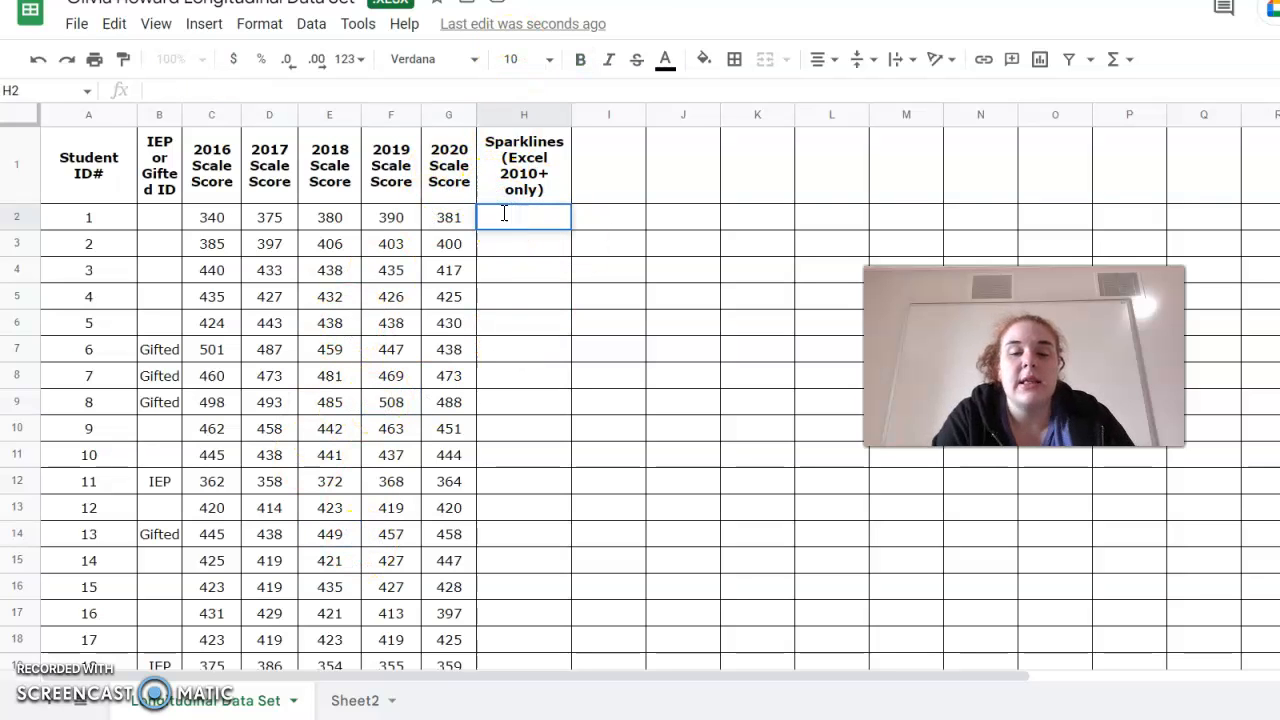
text(=sp)
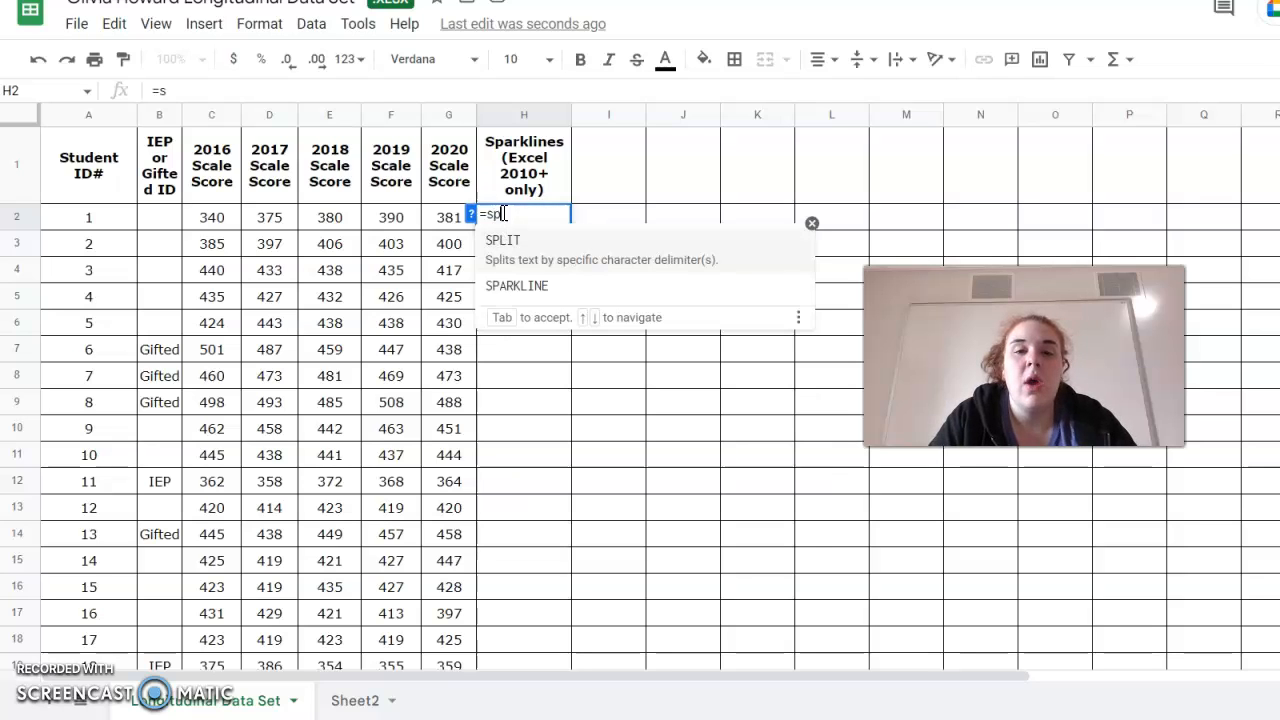
click(514, 285)
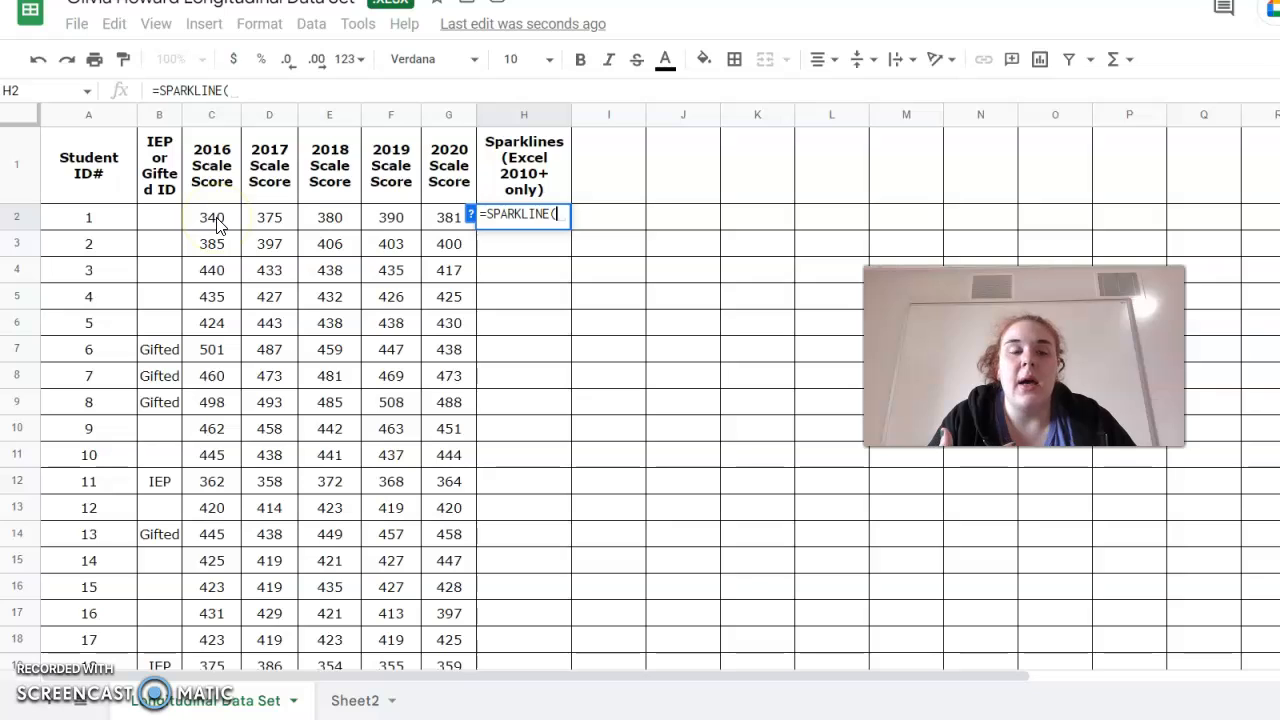
drag(217, 222, 444, 222)
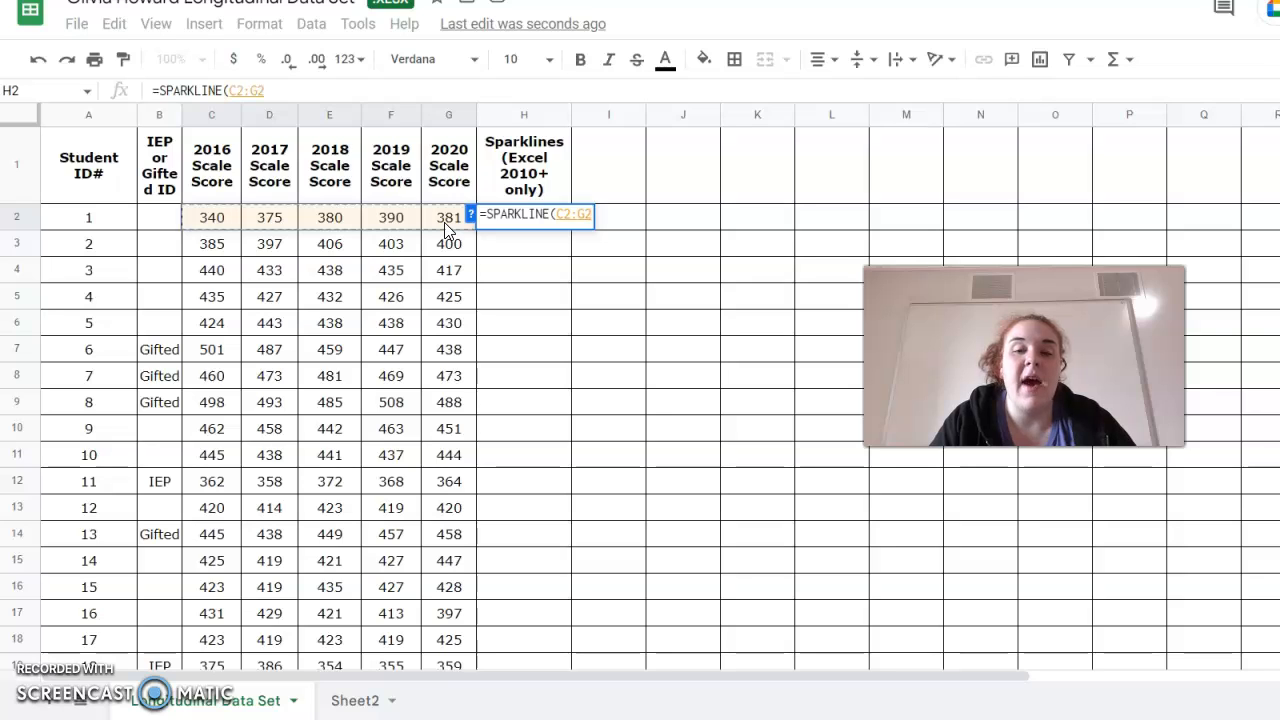
key(Return)
Fill the sparkline formula down column H through row 26.
click(516, 228)
click(507, 229)
click(543, 226)
click(571, 229)
drag(568, 229, 572, 442)
scroll(490, 343, up, 5)
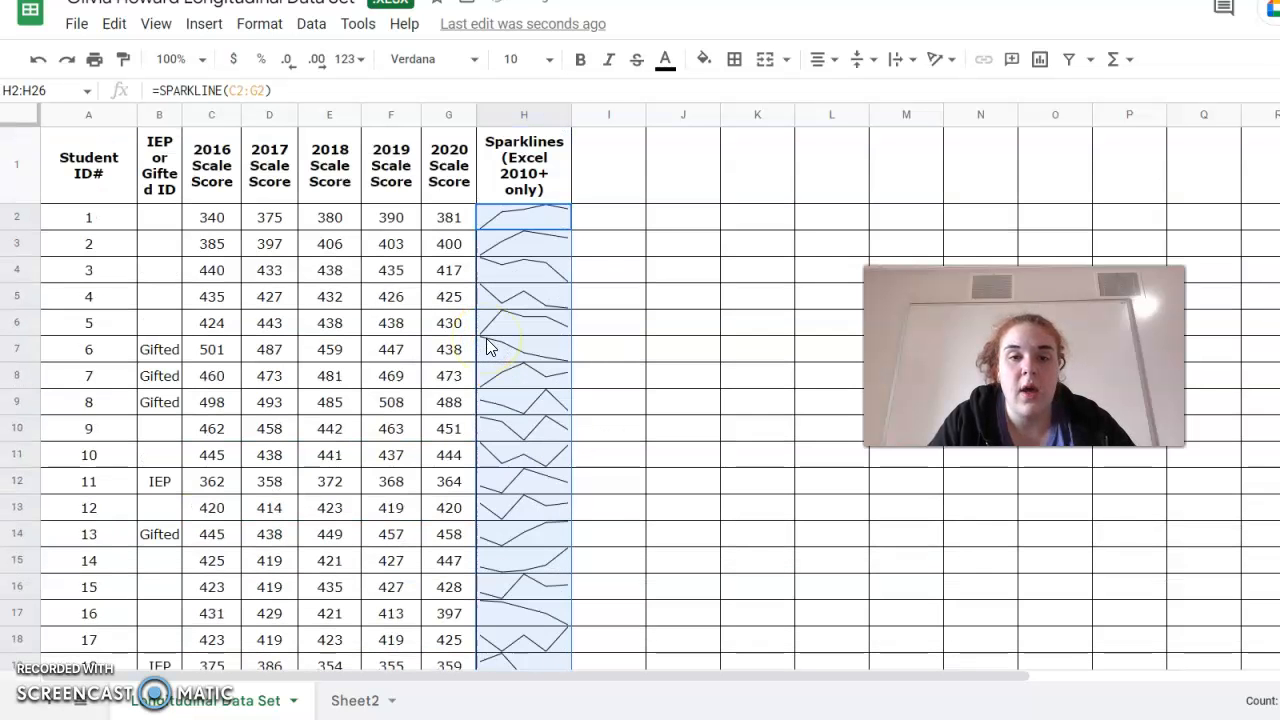
Inspect the sparkline formula for student 6 in H7.
click(495, 349)
scroll(526, 360, down, 3)
scroll(526, 366, up, 2)
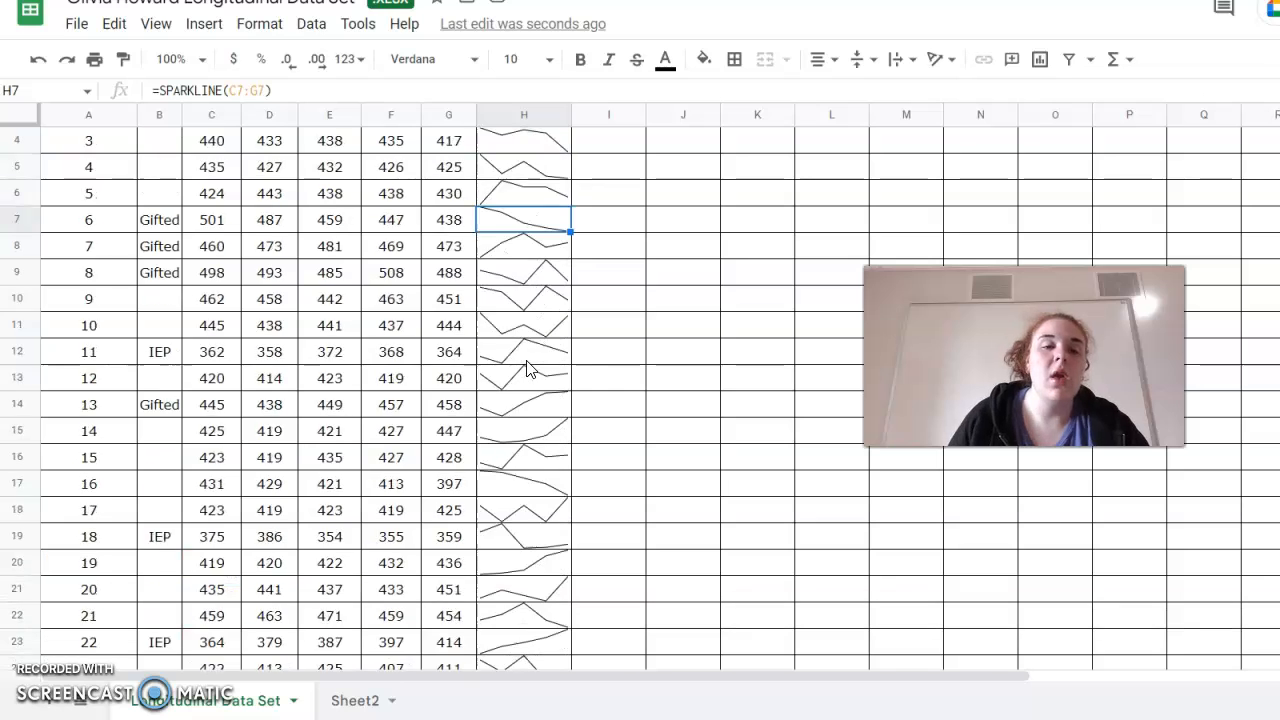
Sort the range A1:G26, treating the first row as a header, by 2019 Scale Score from A to Z.
scroll(529, 369, up, 1)
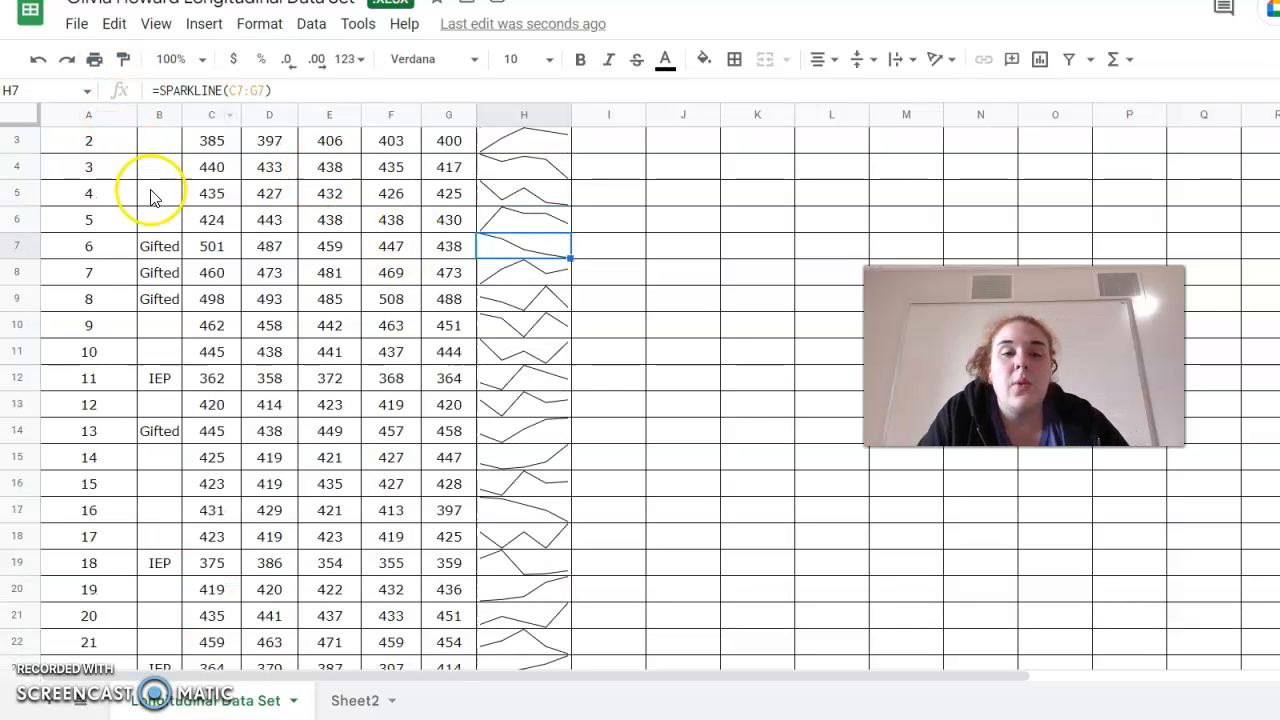
scroll(149, 190, up, 2)
drag(60, 177, 464, 486)
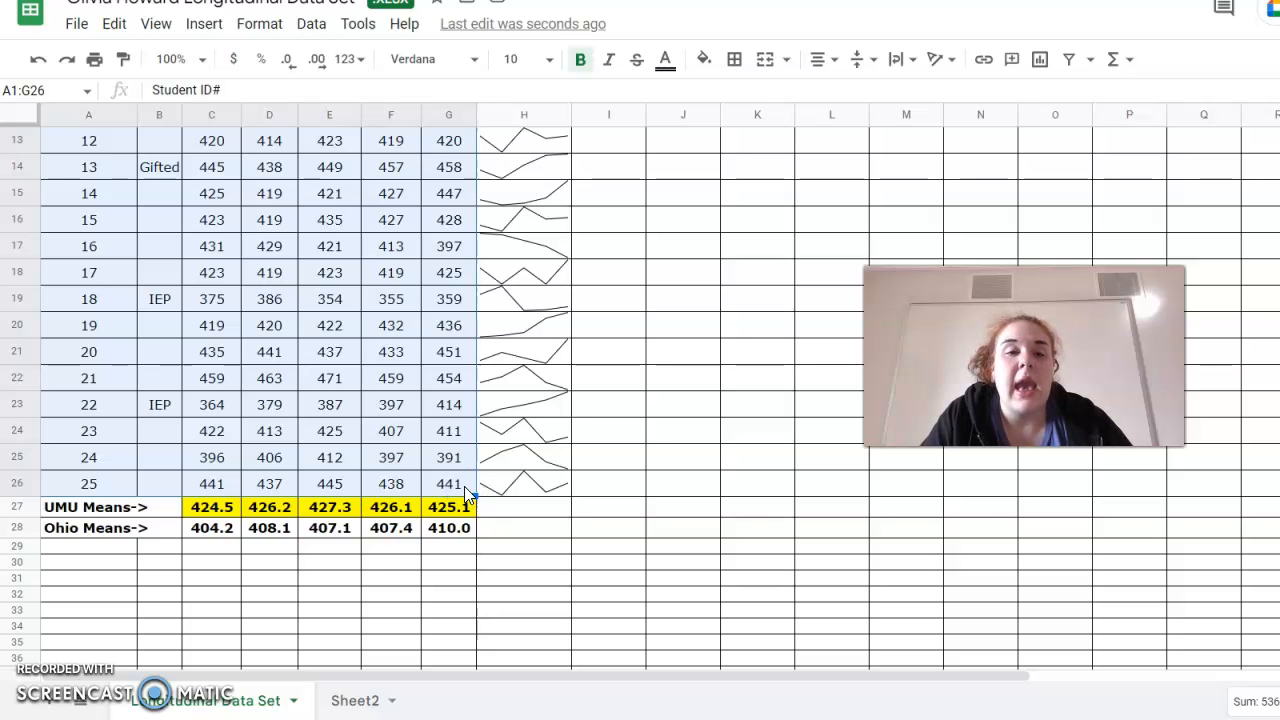
click(312, 24)
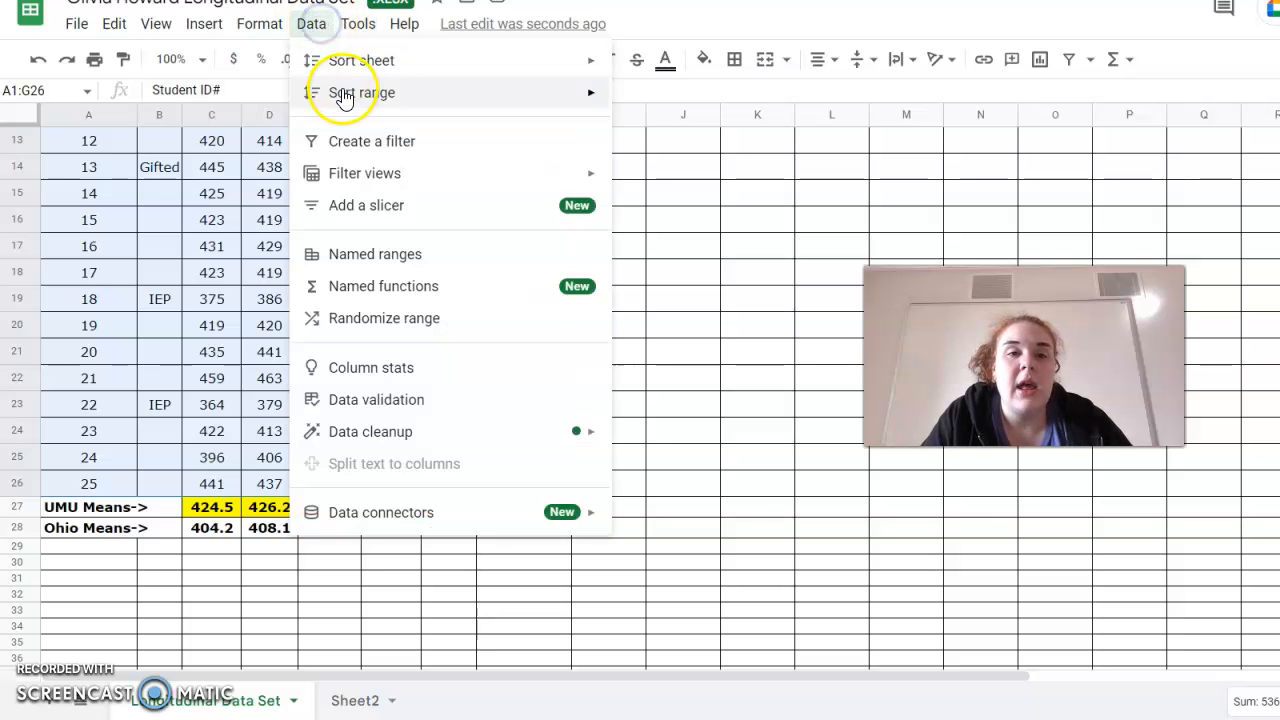
mouse_move(343, 94)
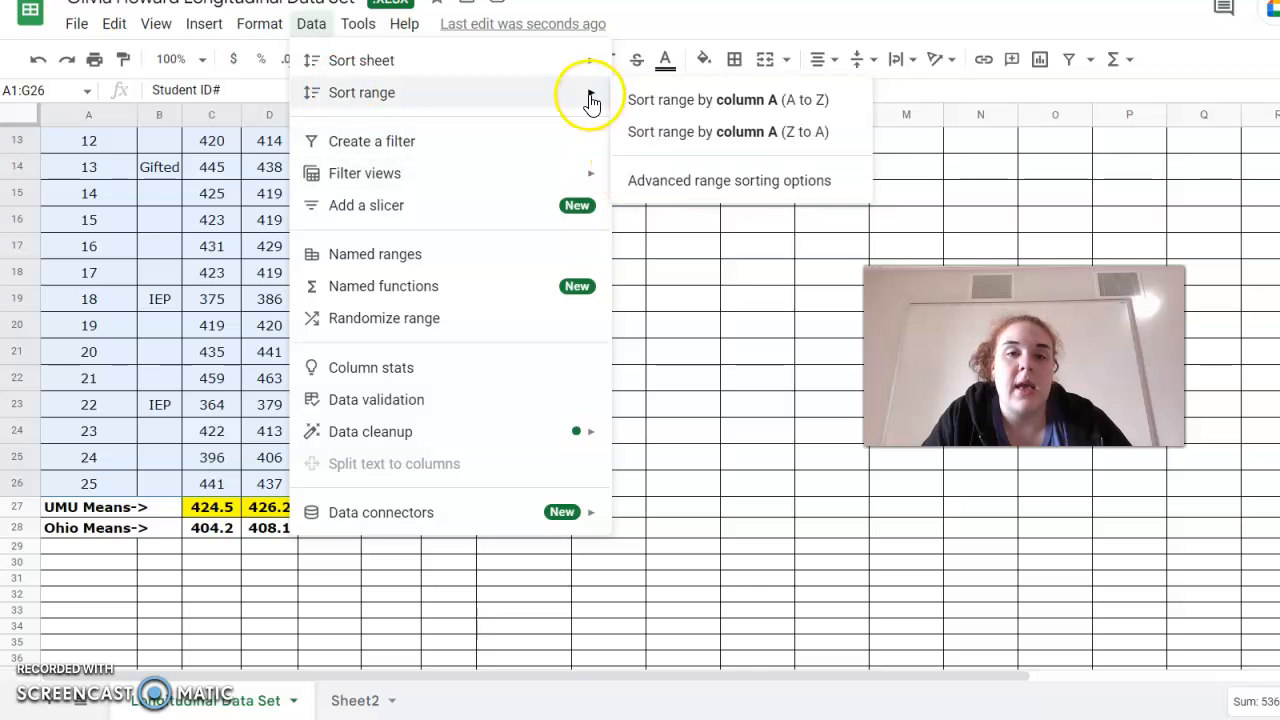
click(682, 181)
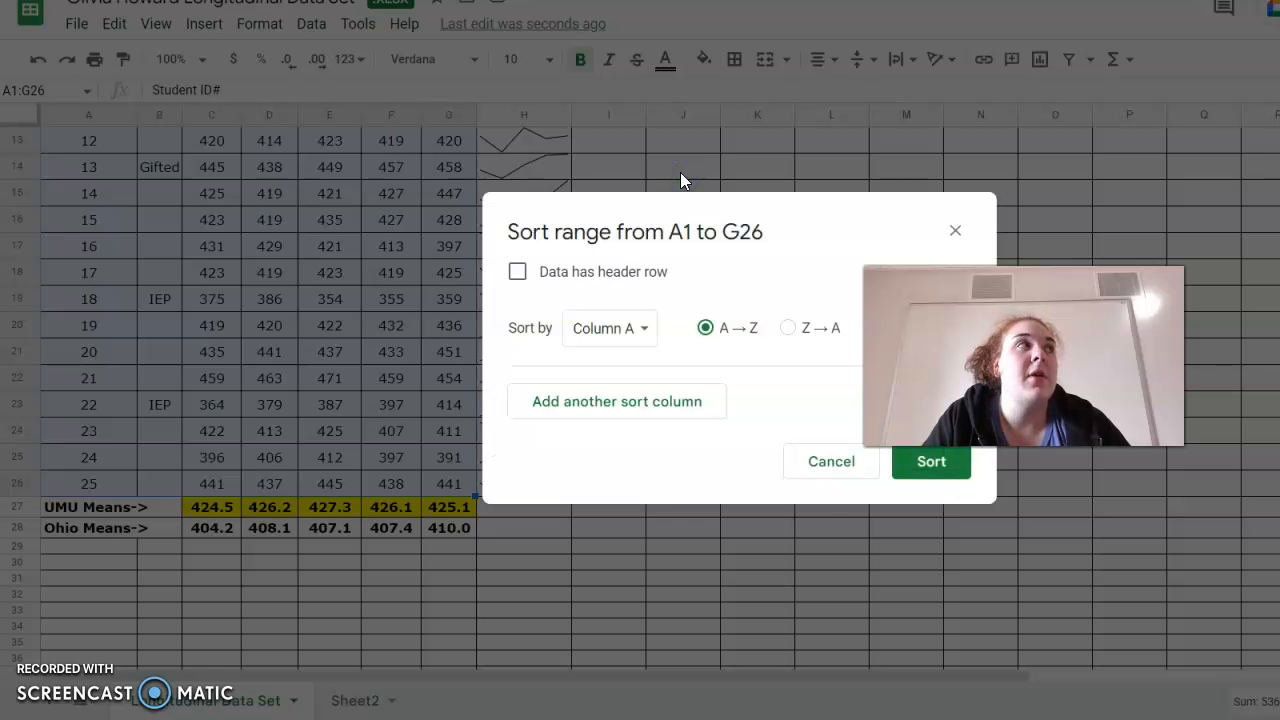
click(517, 272)
click(592, 338)
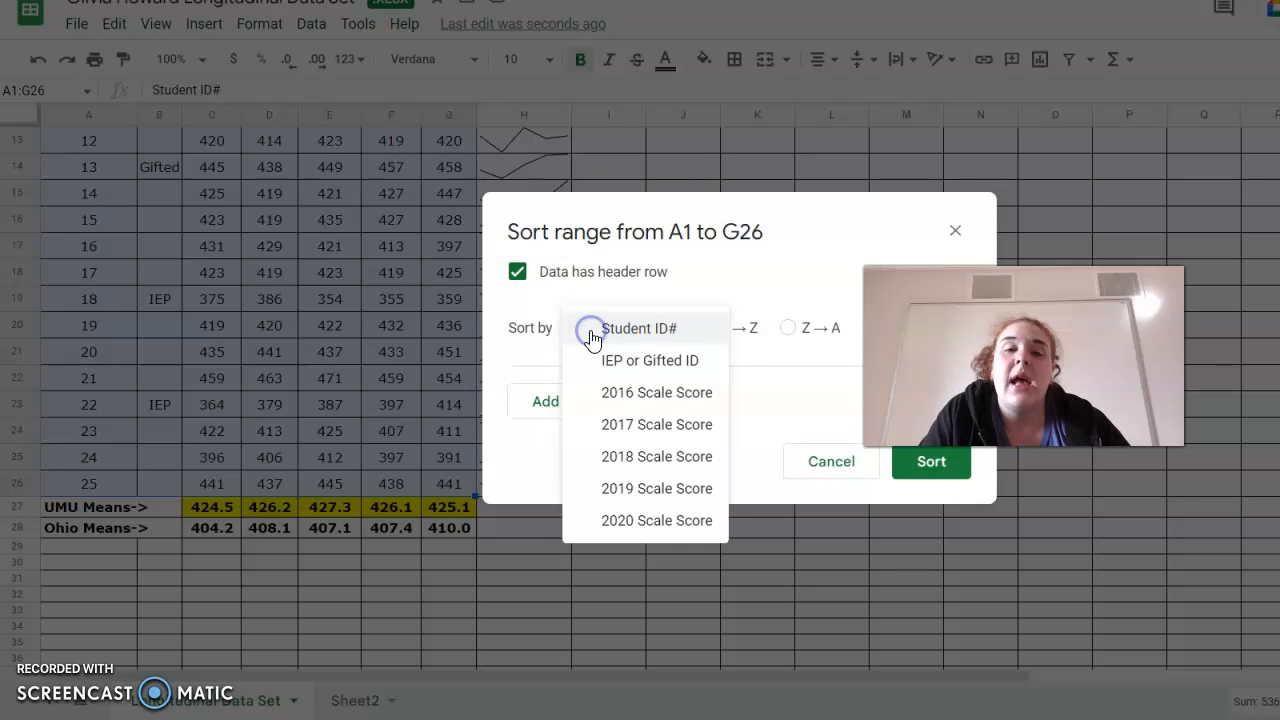
click(617, 486)
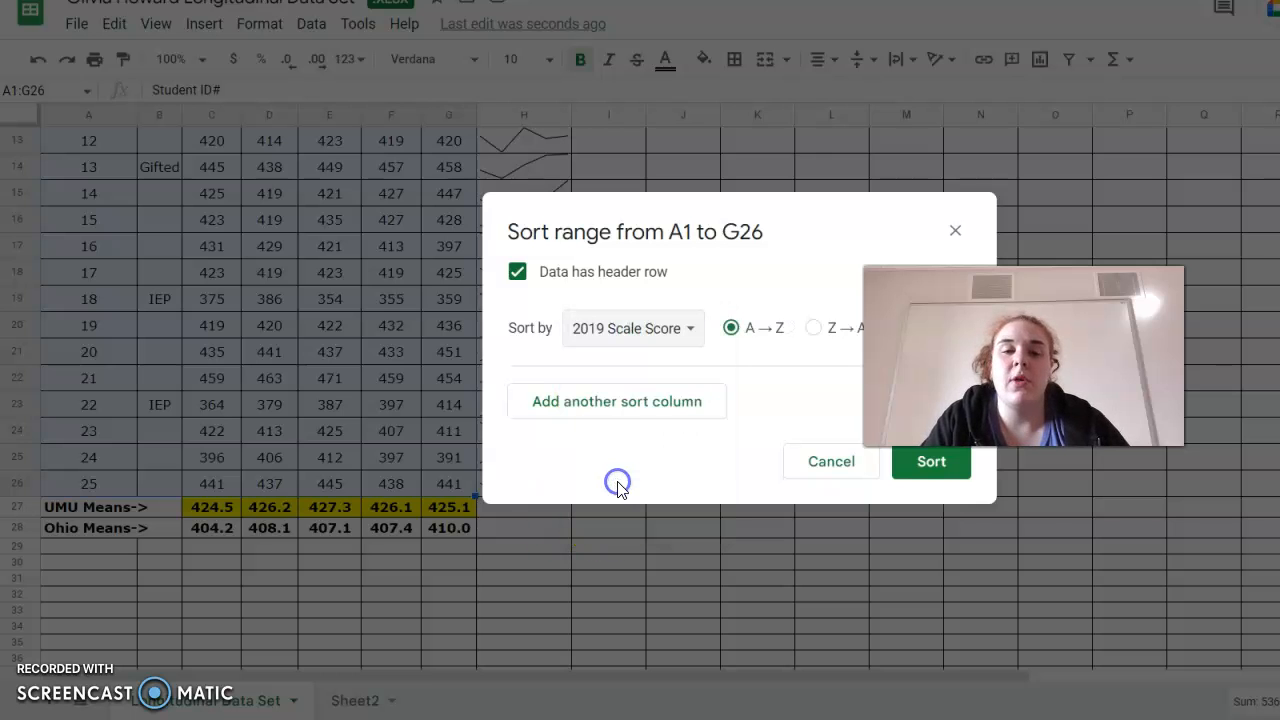
click(935, 468)
Examine the sorted student score rows across the sheet.
scroll(632, 350, up, 5)
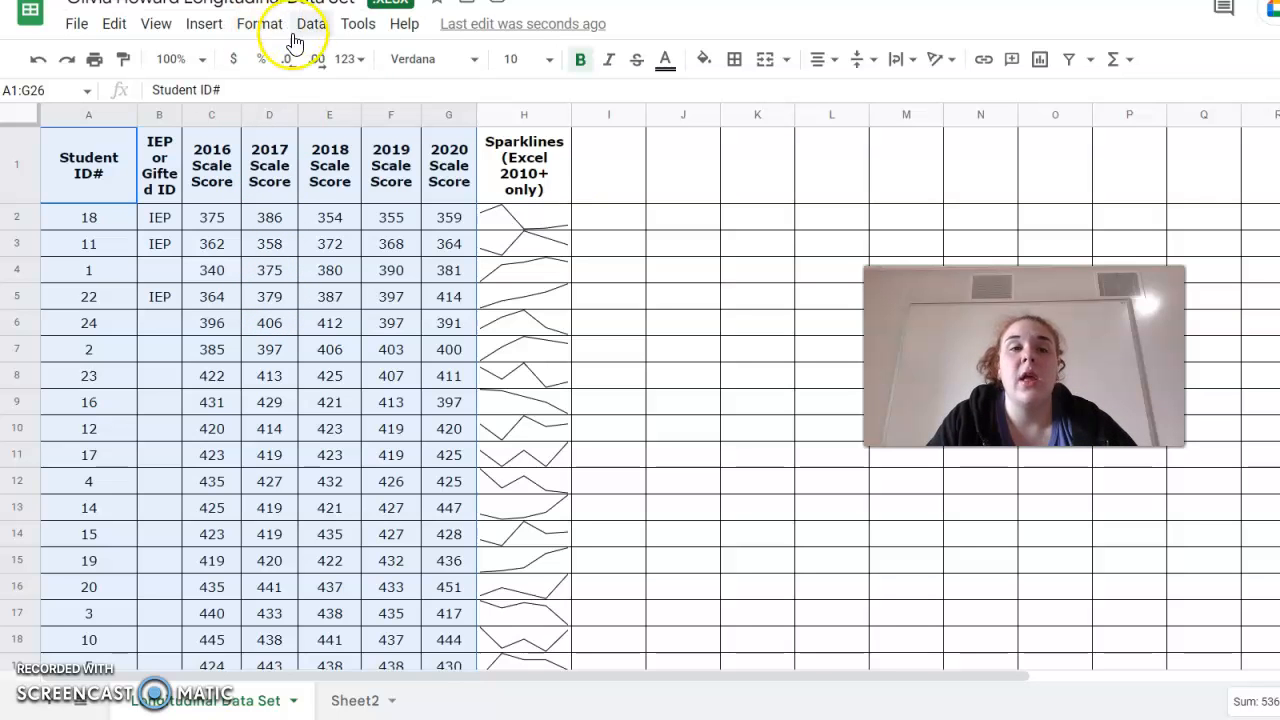
click(280, 321)
scroll(280, 321, right, 3)
scroll(280, 321, down, 2)
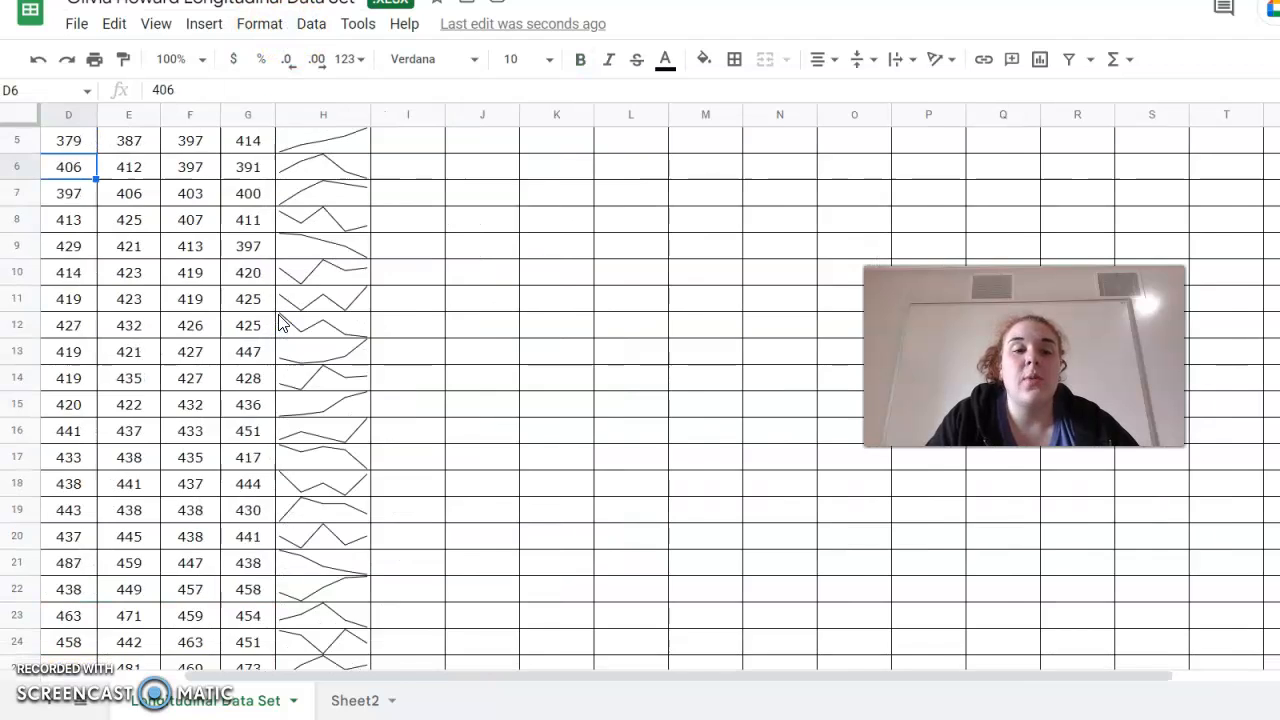
scroll(280, 321, right, 5)
scroll(277, 320, left, 8)
scroll(160, 253, up, 2)
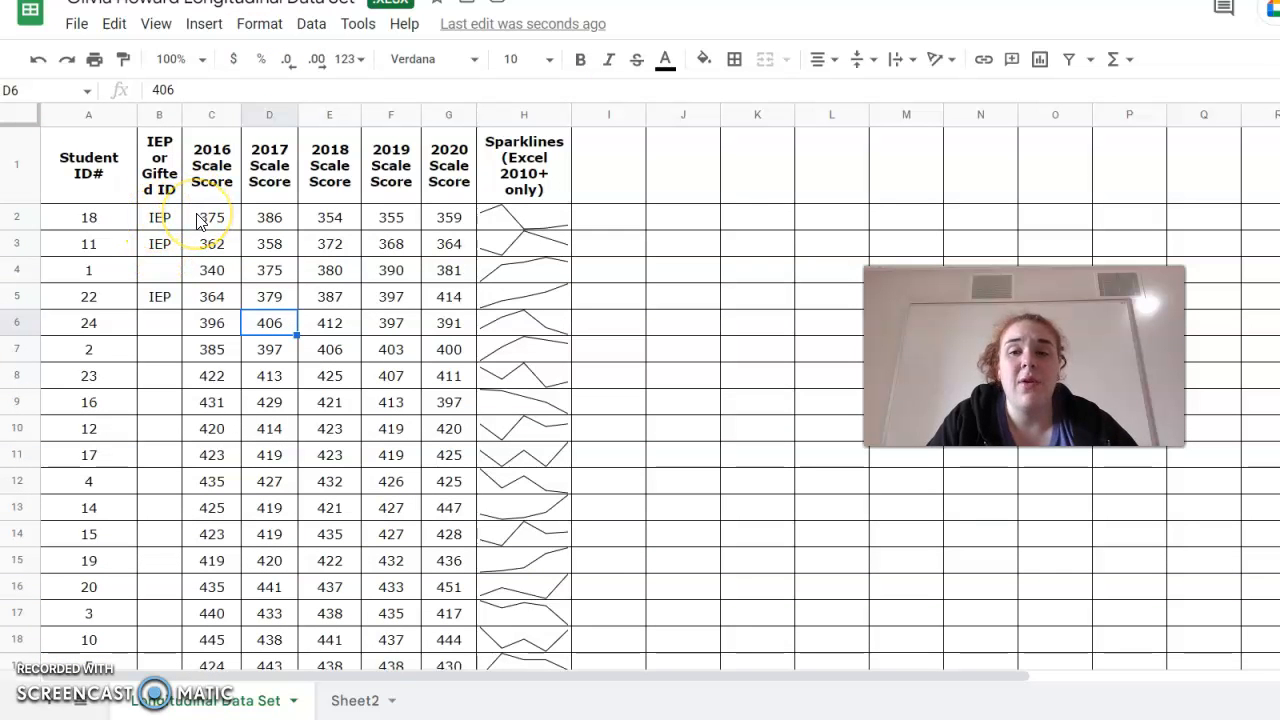
drag(960, 362, 714, 520)
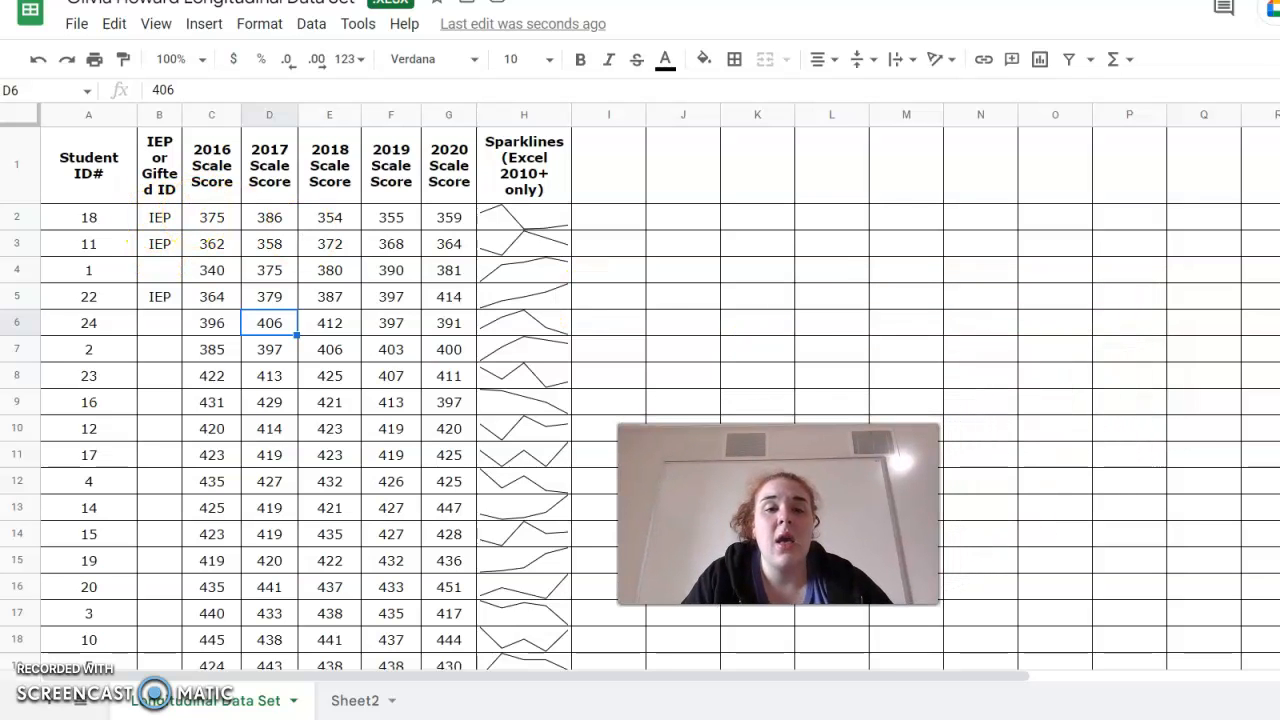
Start a conditional formatting rule on scores C2:G26 for values between 290 and 380.
drag(200, 220, 449, 246)
scroll(455, 248, up, 7)
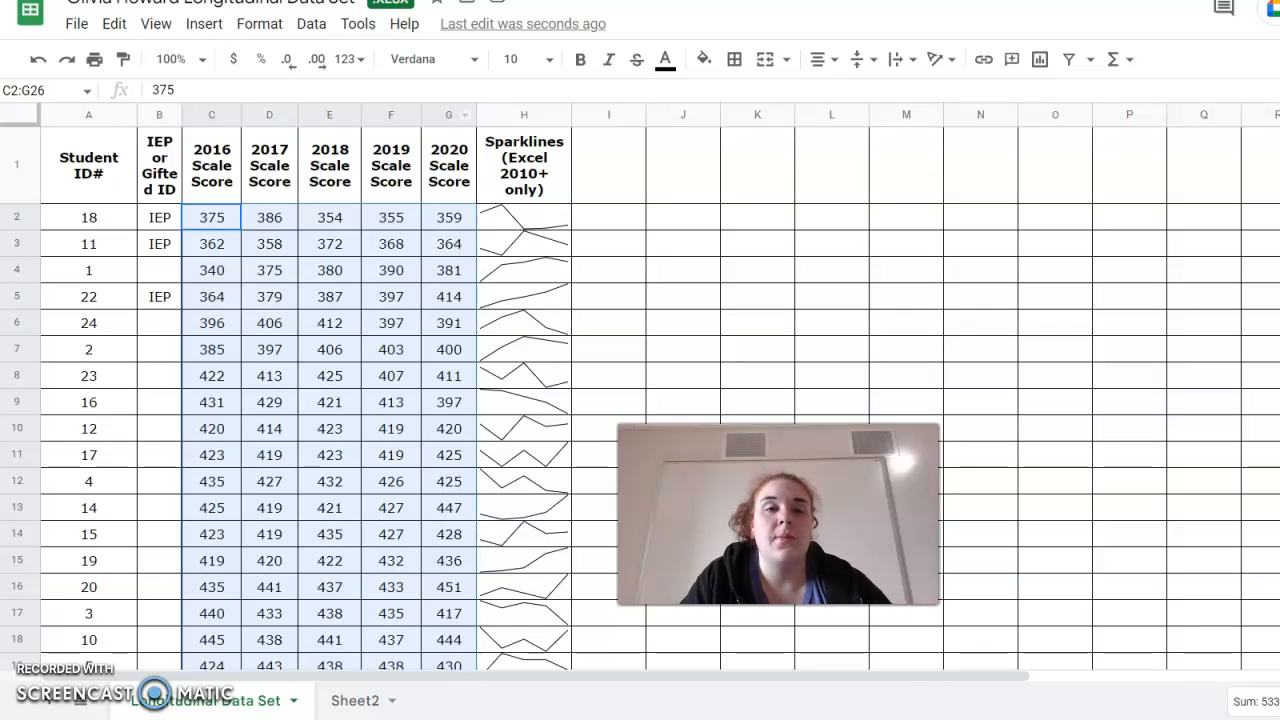
click(259, 23)
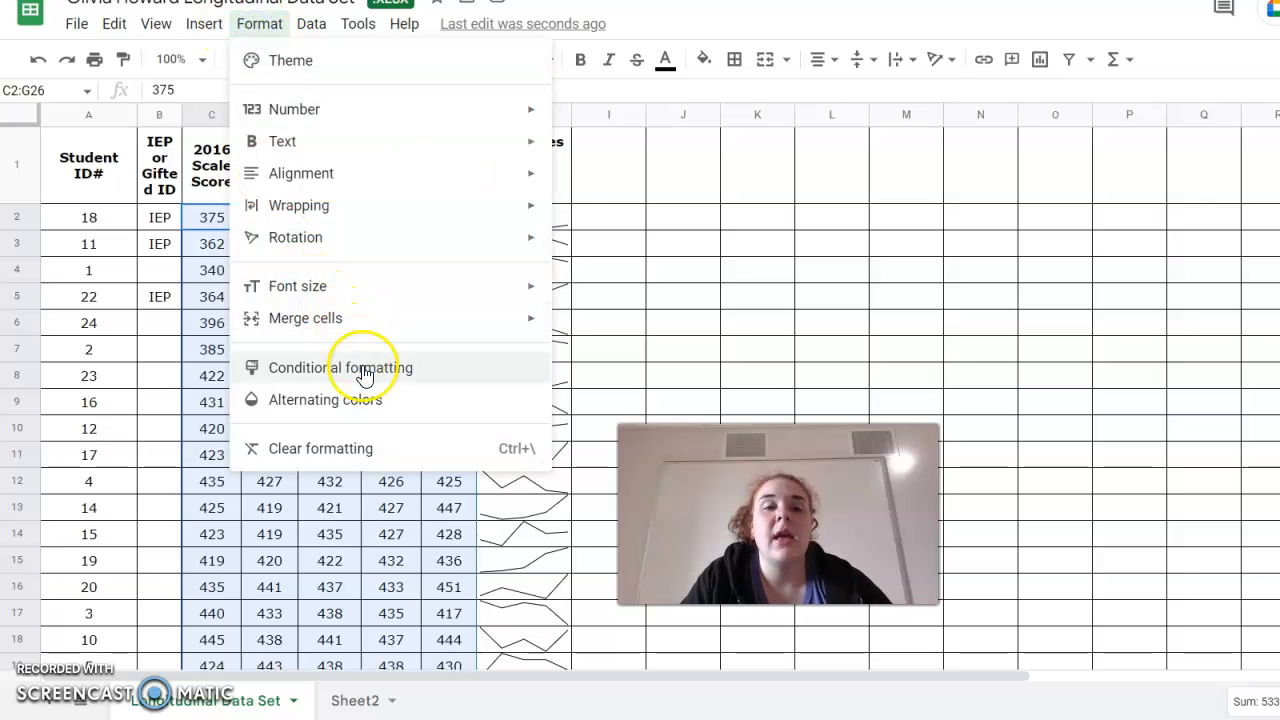
click(364, 370)
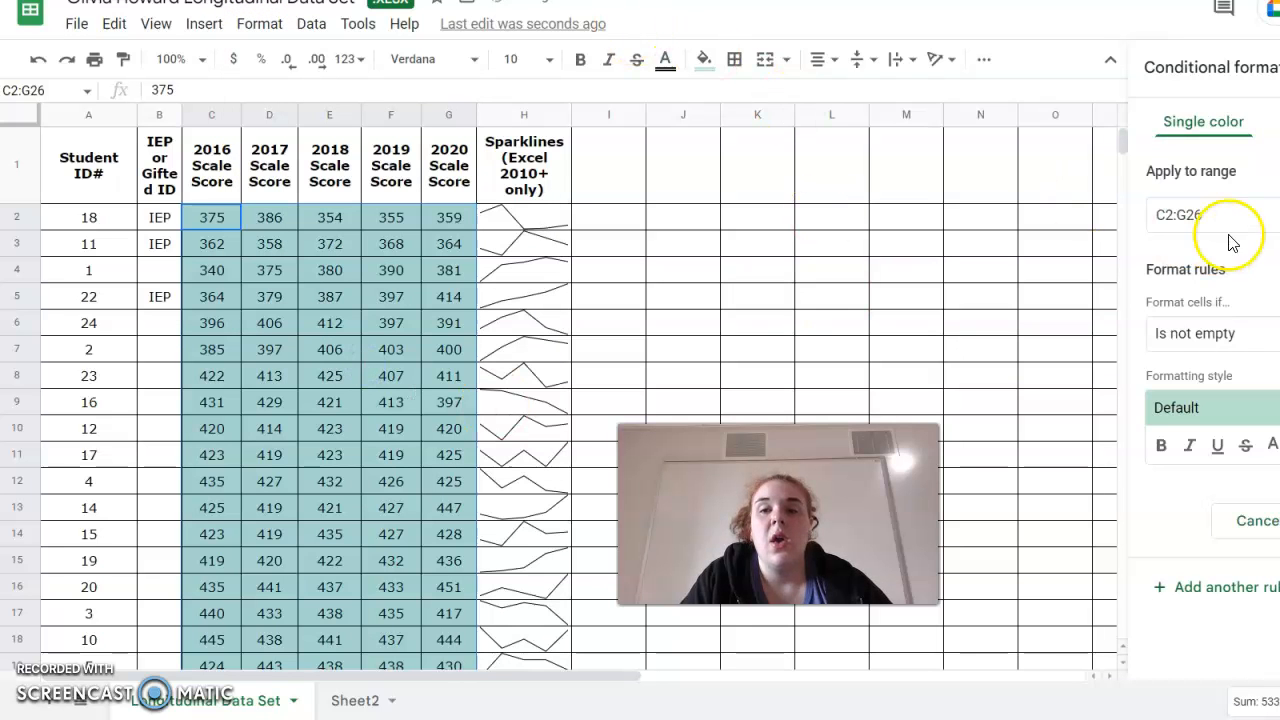
click(1199, 347)
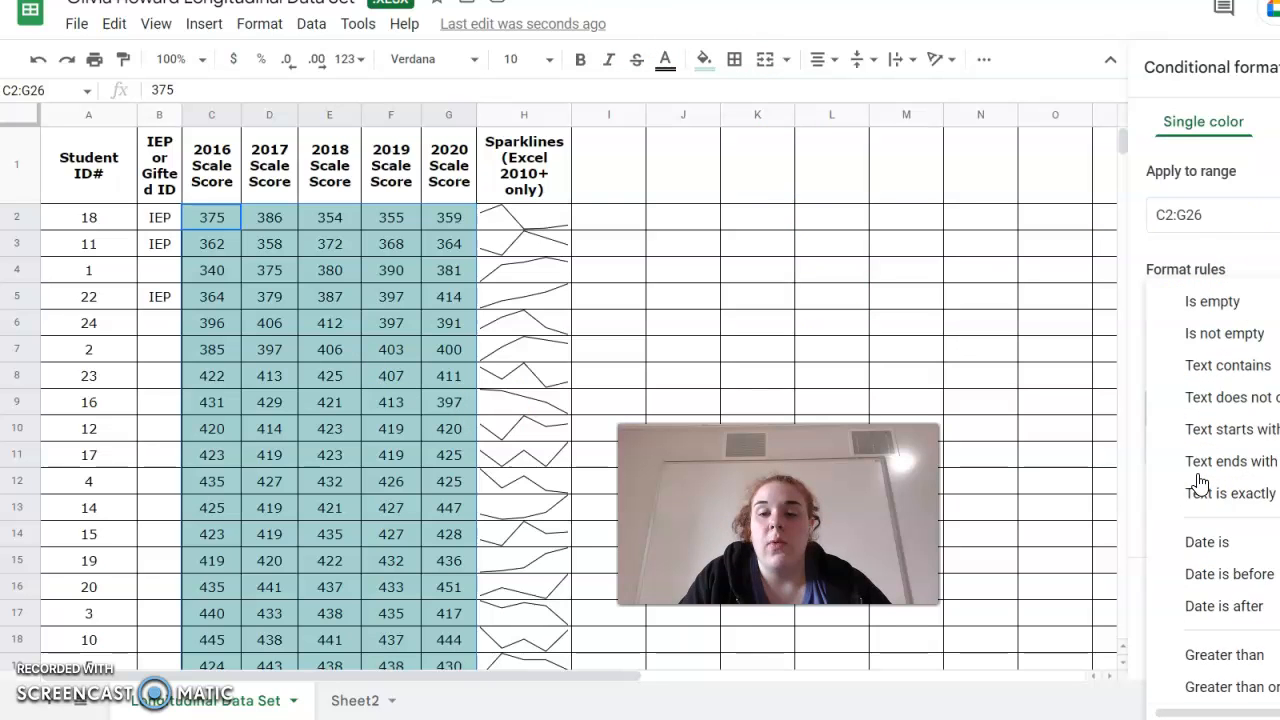
scroll(1200, 483, down, 3)
click(1203, 542)
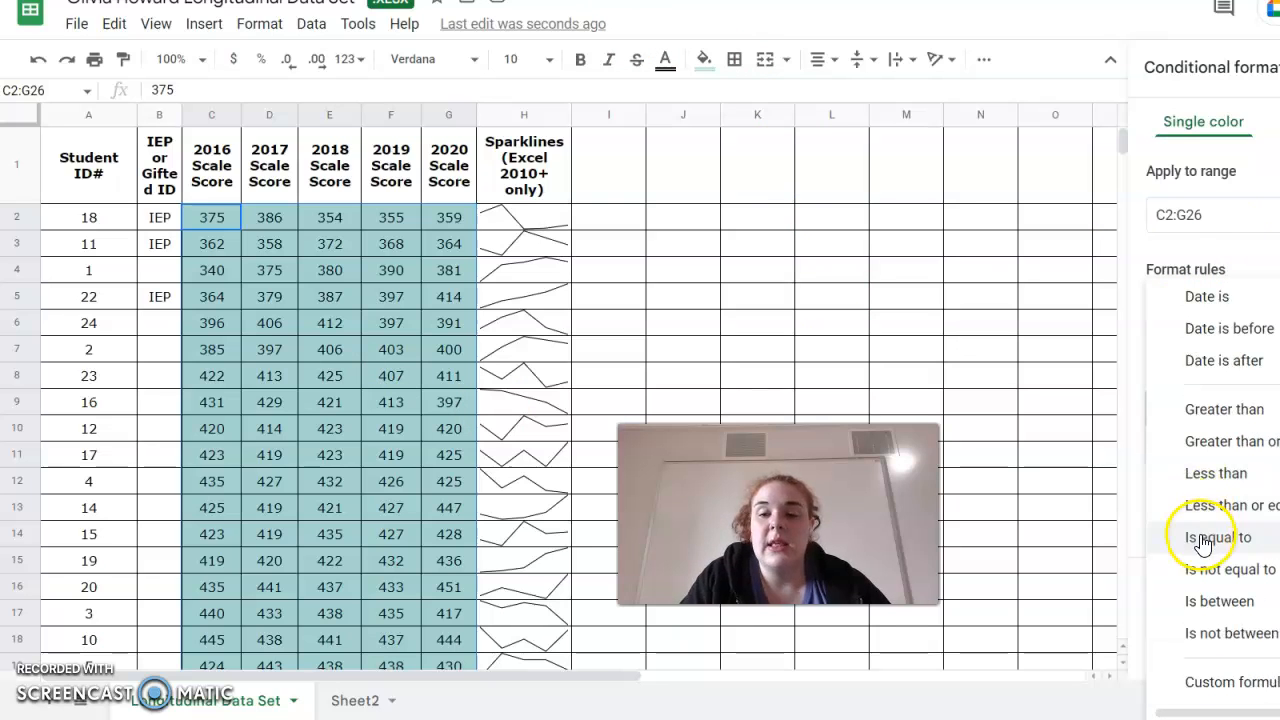
click(1238, 602)
click(1188, 390)
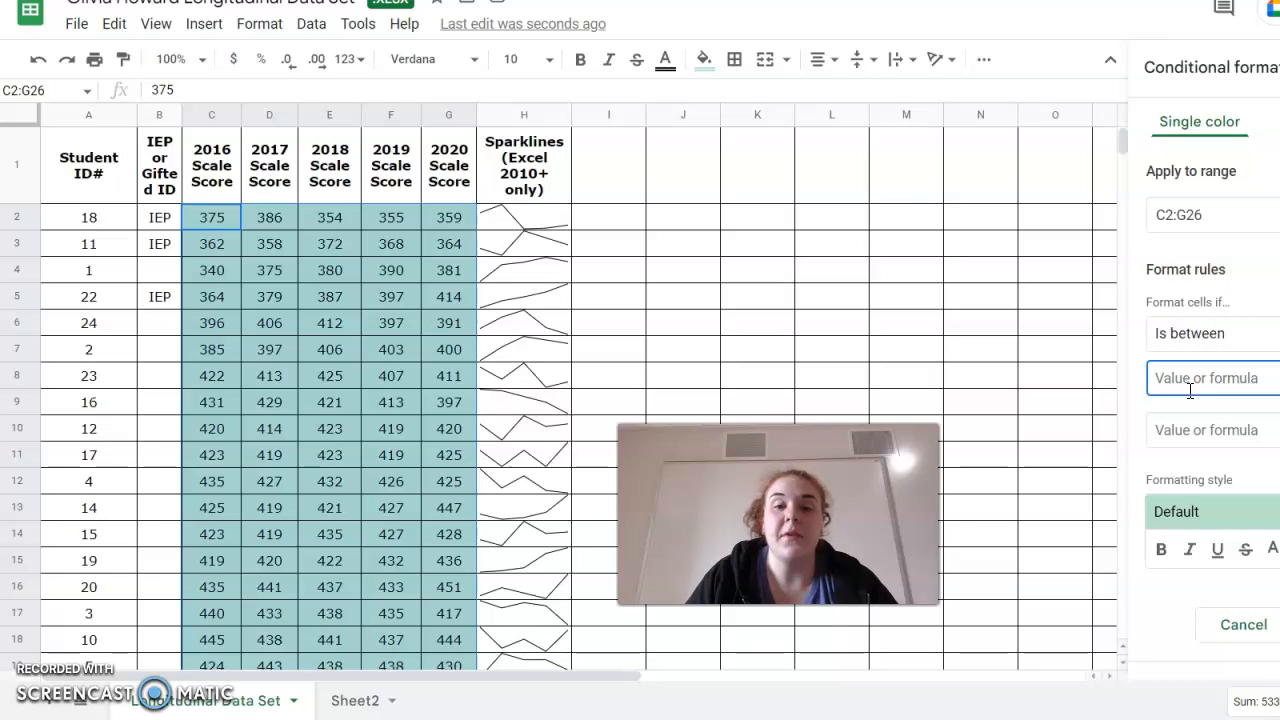
text(290)
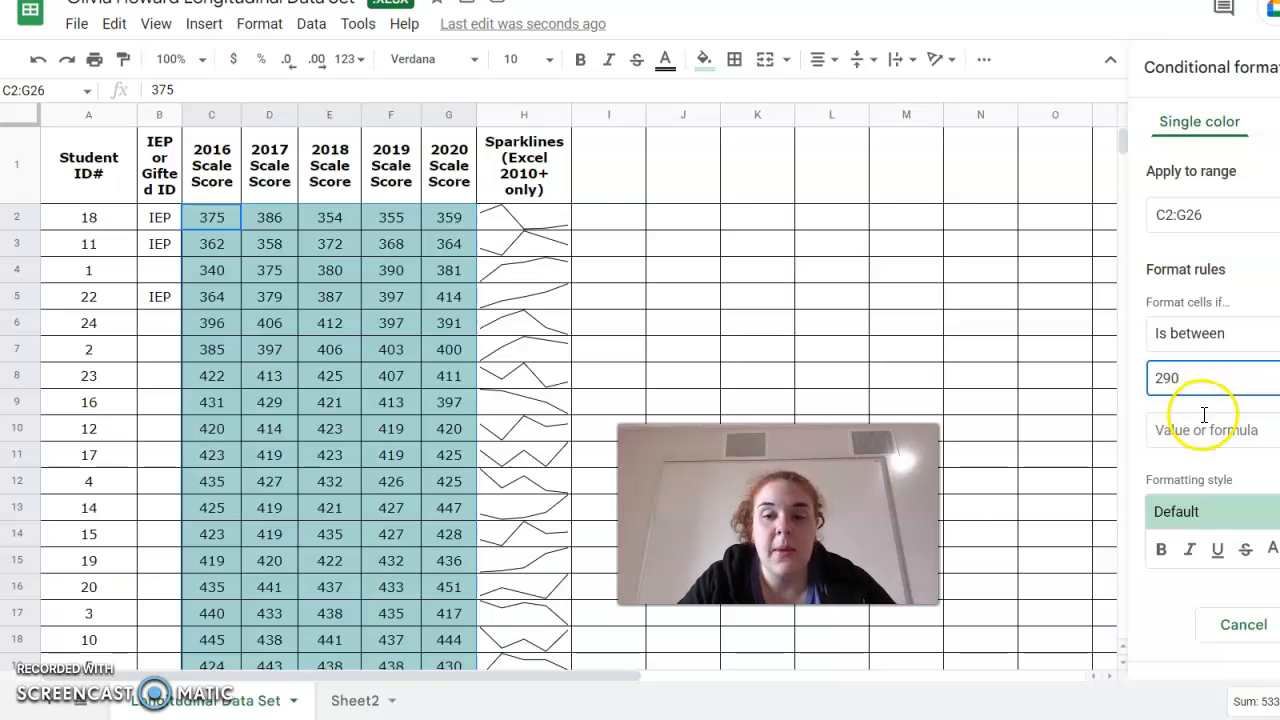
click(1213, 428)
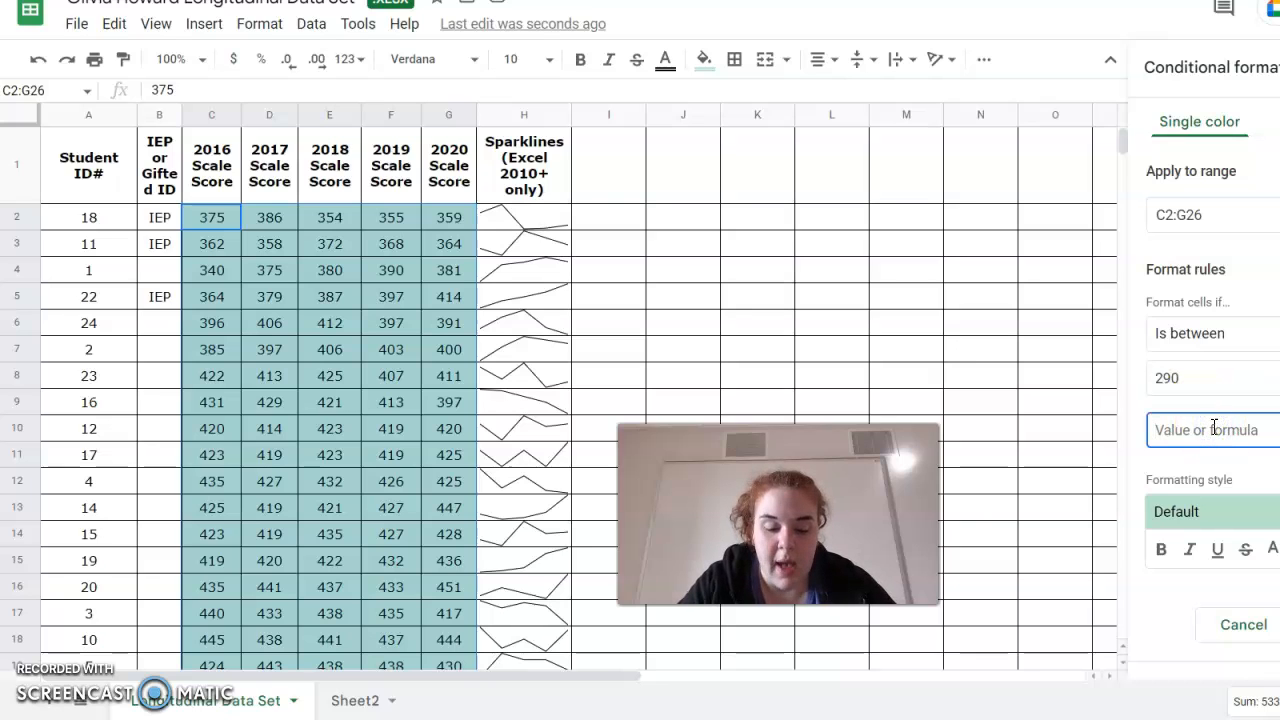
text(380)
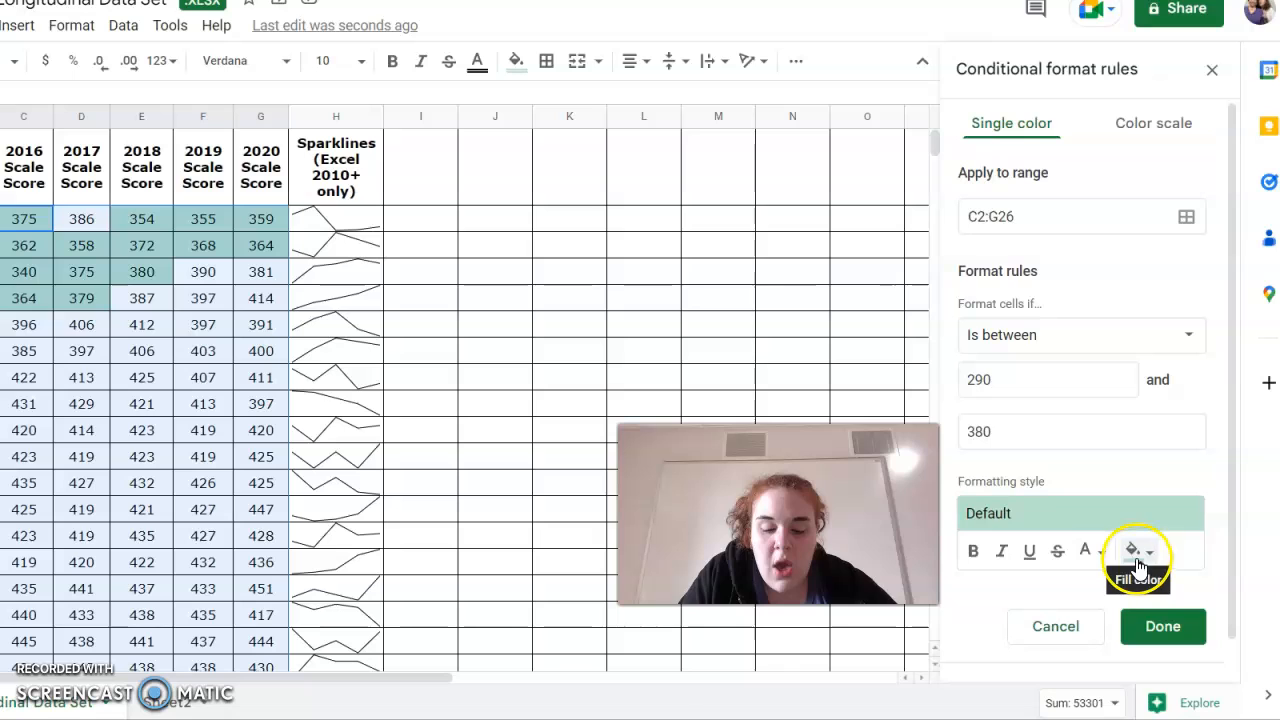
Style the rule with a dark red 1 fill and white text, and save it.
click(1137, 556)
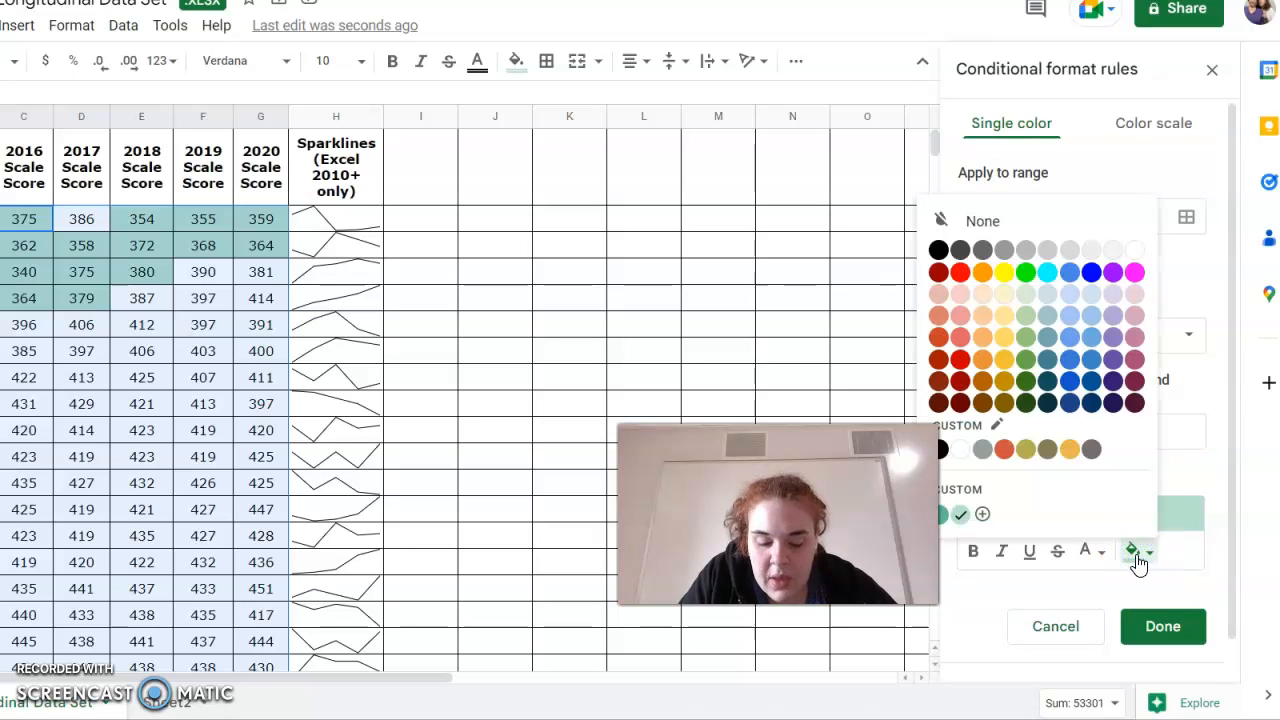
click(960, 360)
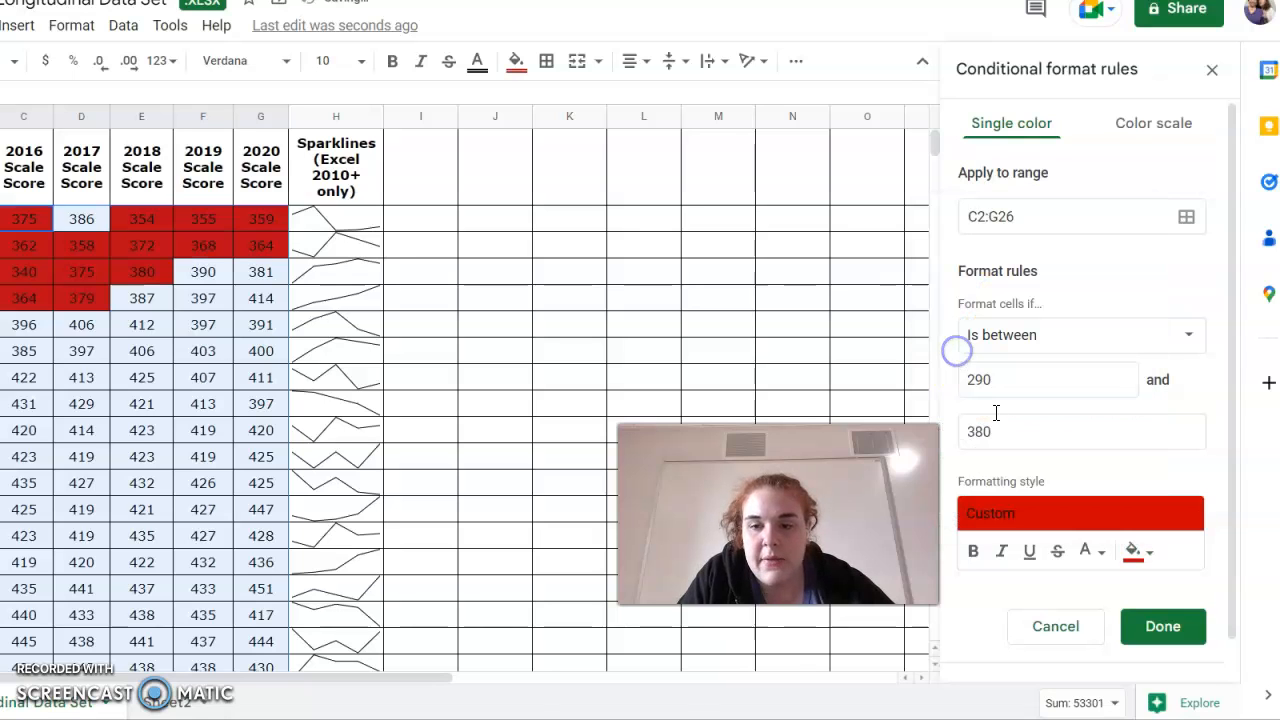
click(1086, 551)
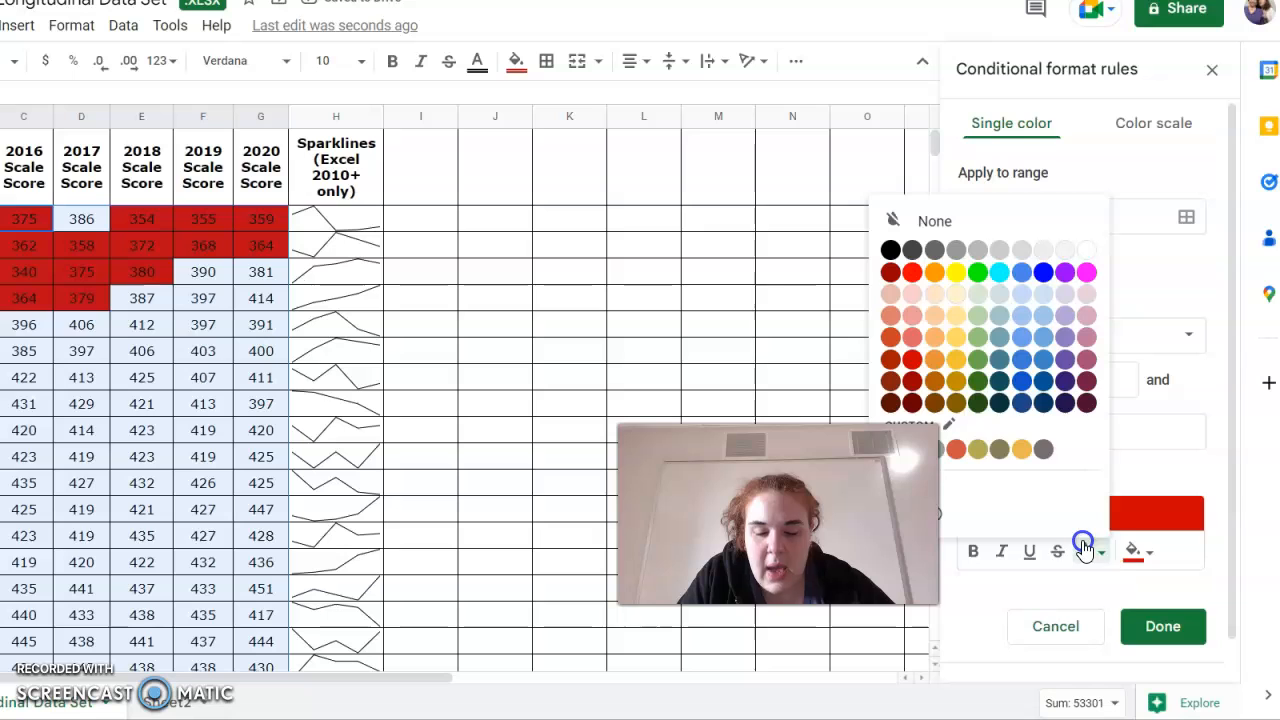
click(1086, 256)
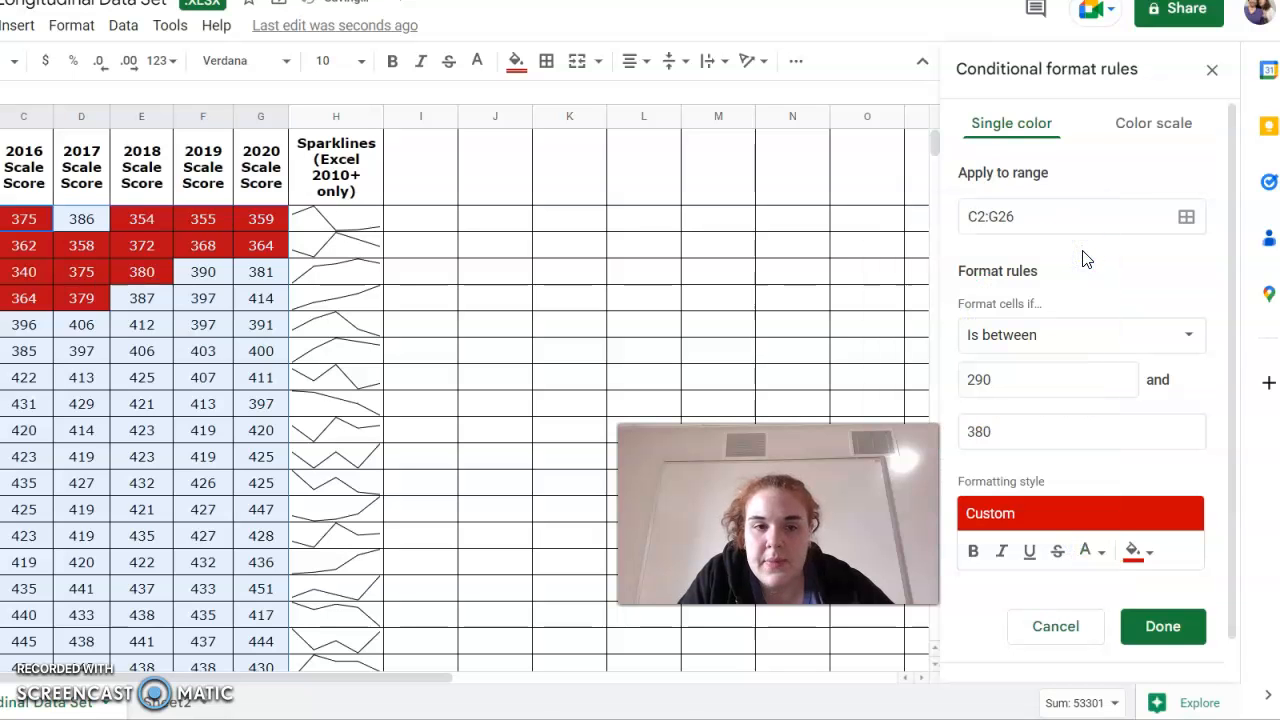
click(1160, 627)
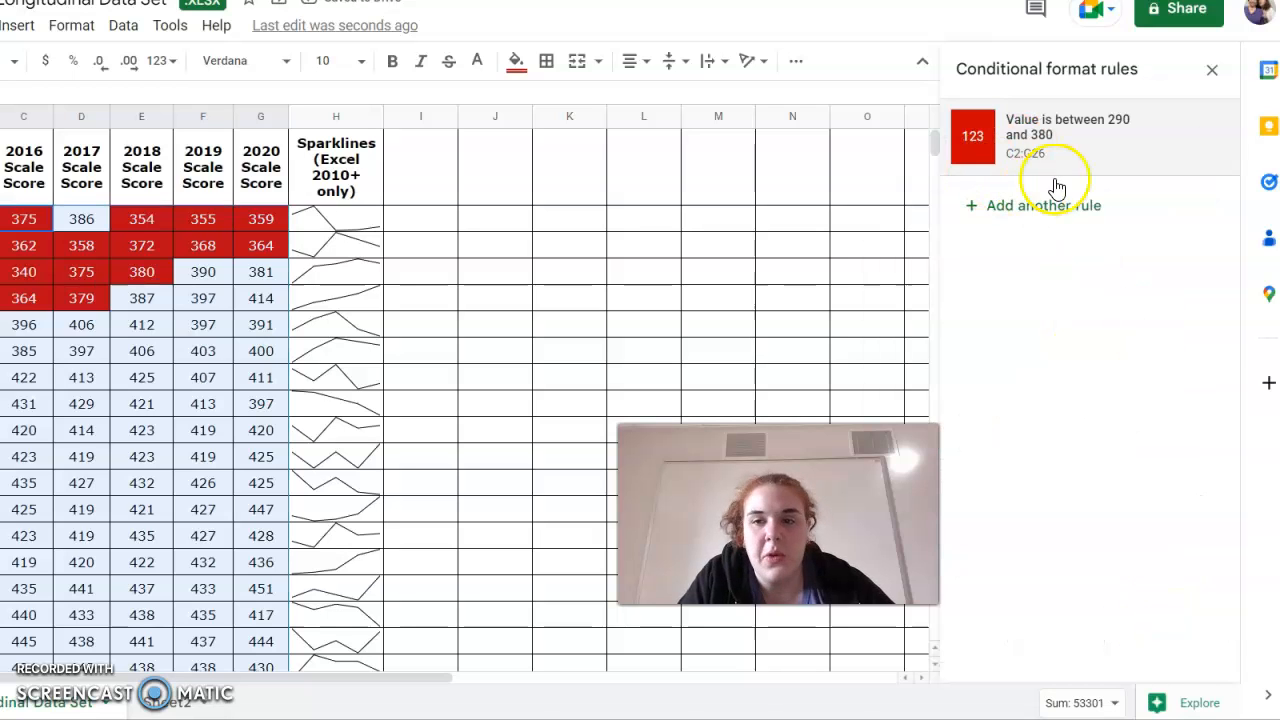
Add a second conditional formatting rule for C2:G26 using the Is between condition.
click(1010, 207)
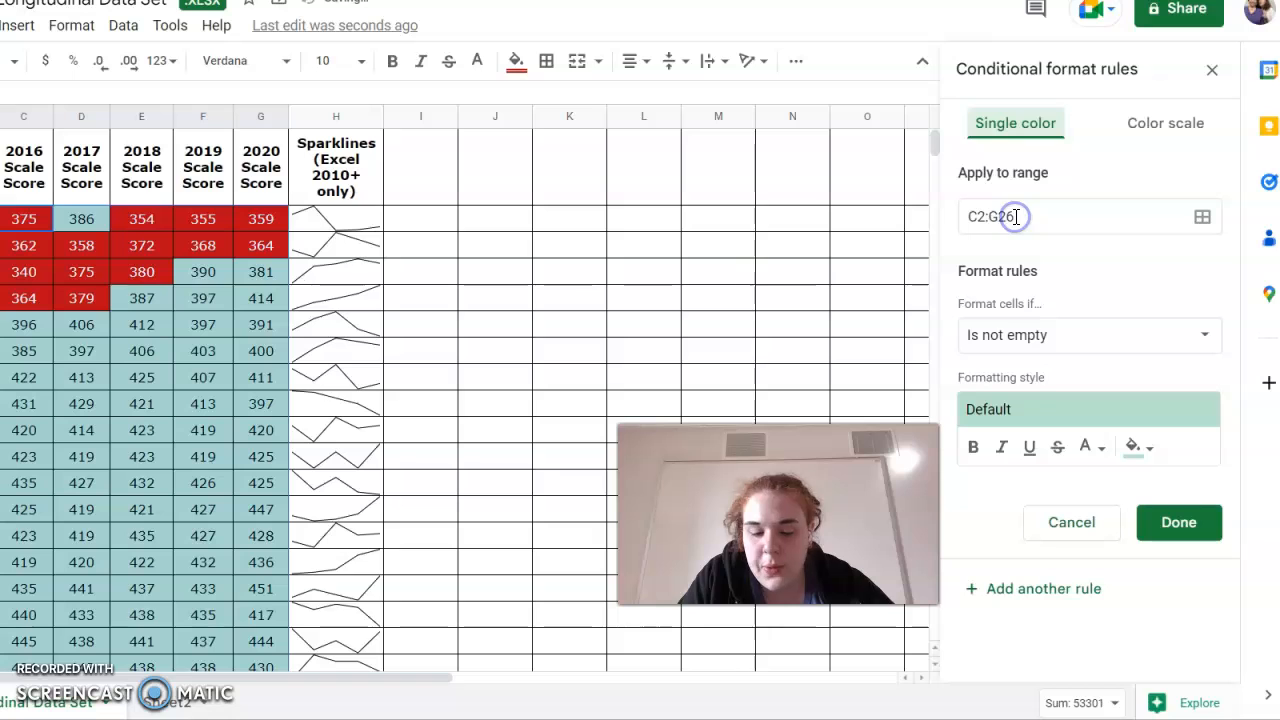
click(1005, 360)
scroll(1006, 650, down, 5)
click(1005, 606)
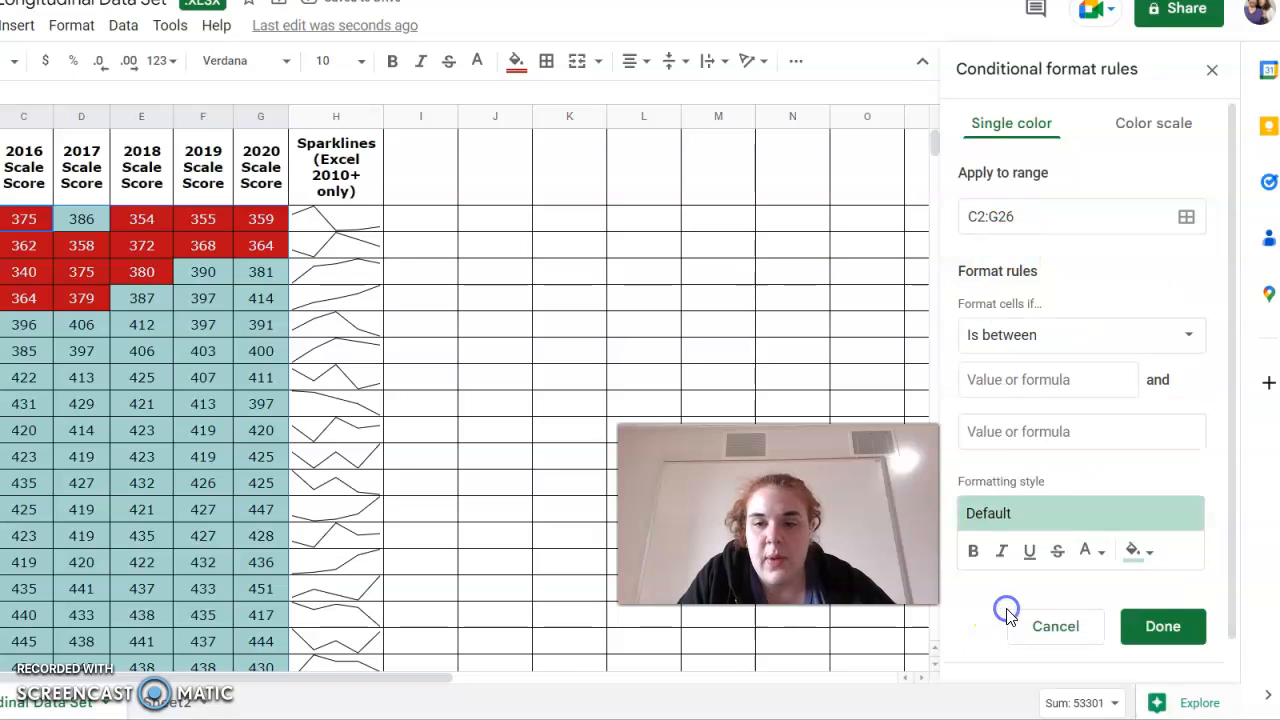
click(1003, 385)
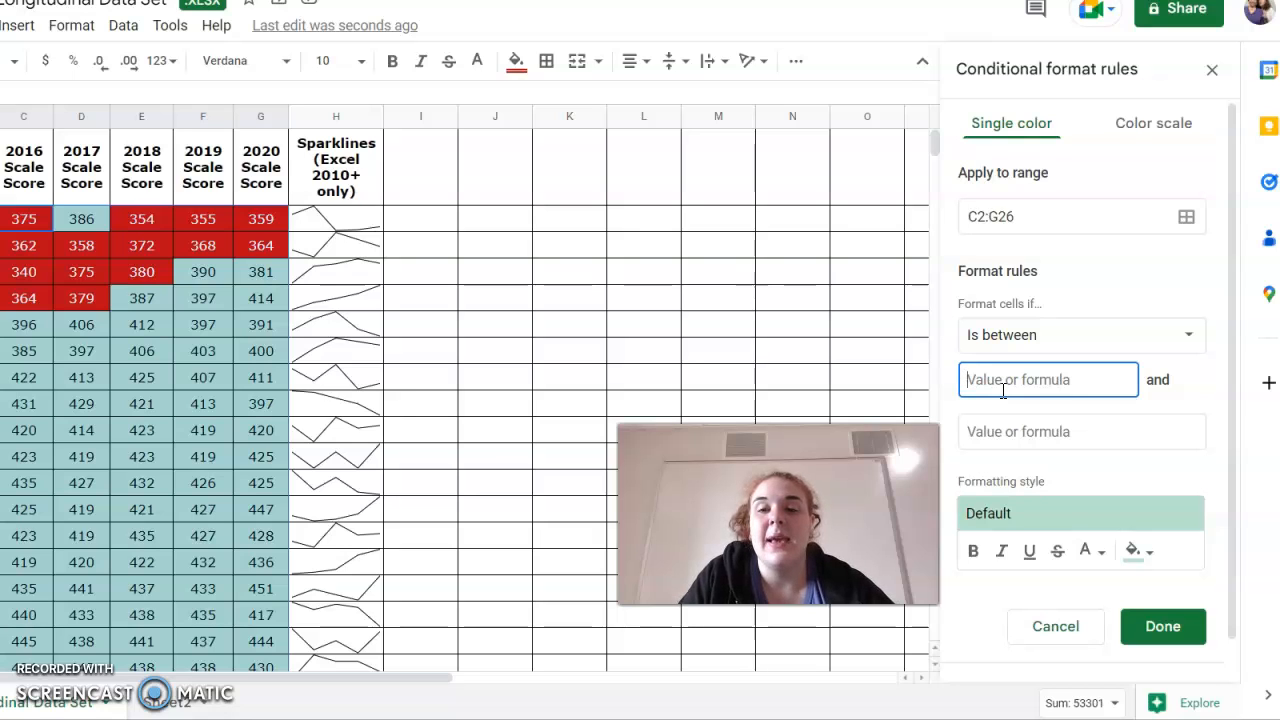
click(1006, 340)
scroll(1006, 470, down, 1)
click(1006, 470)
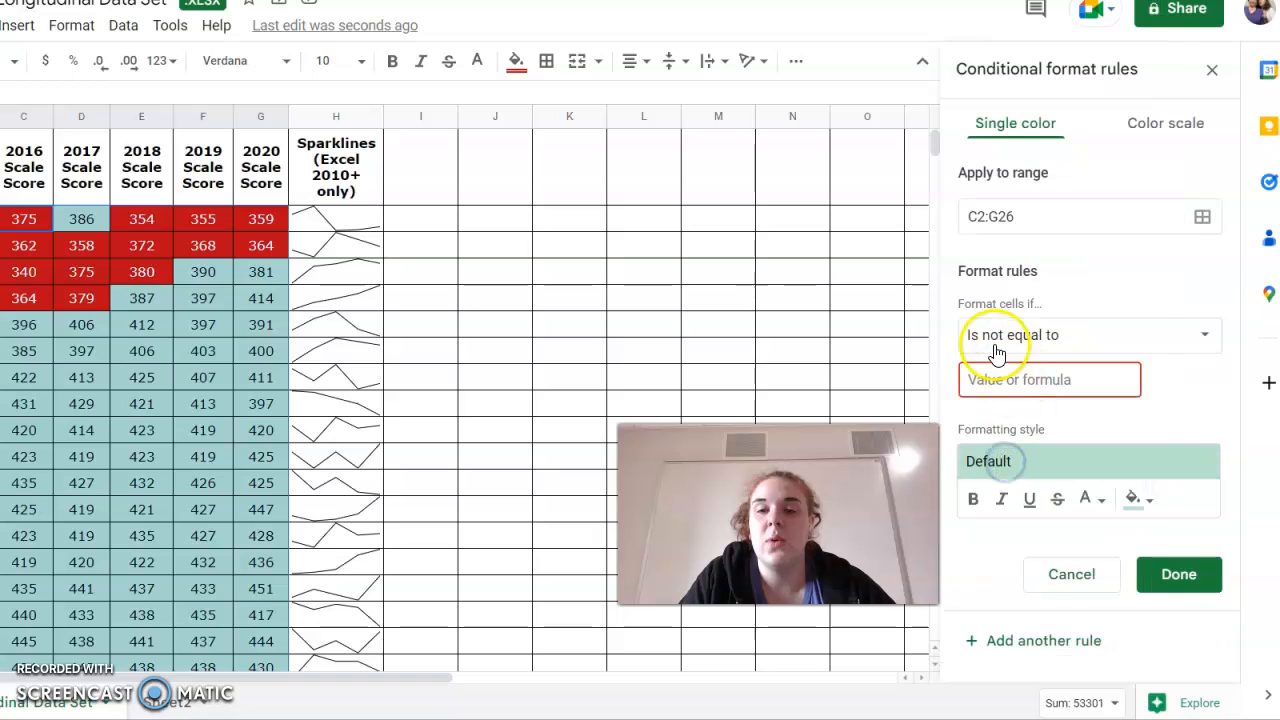
click(994, 338)
click(1015, 465)
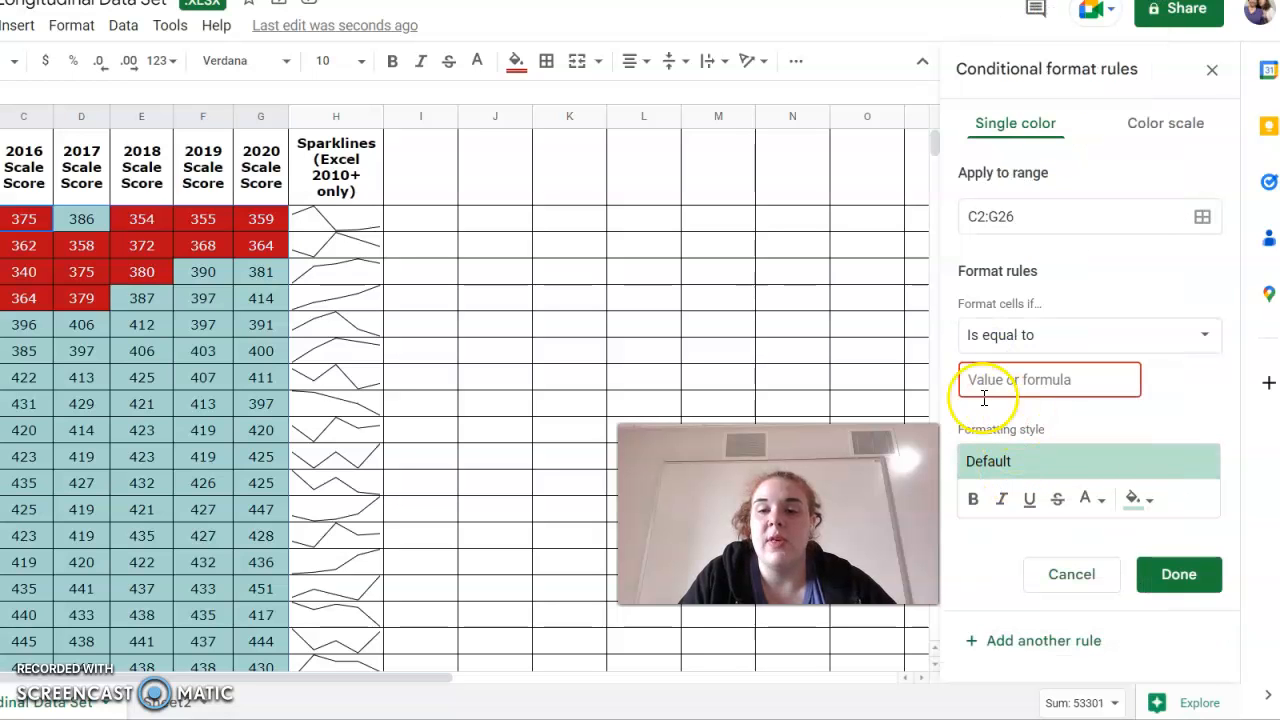
click(991, 336)
click(1018, 521)
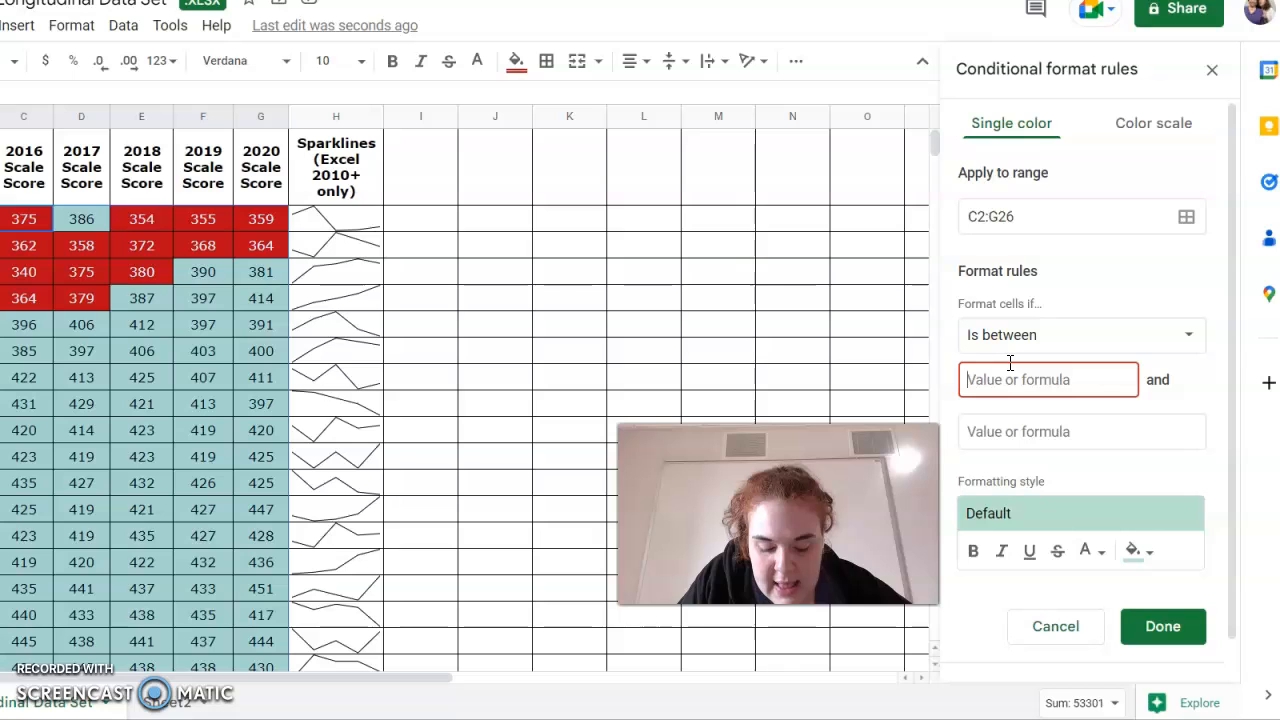
Set the second rule's Is between condition to values 381 and 399.
text(381)
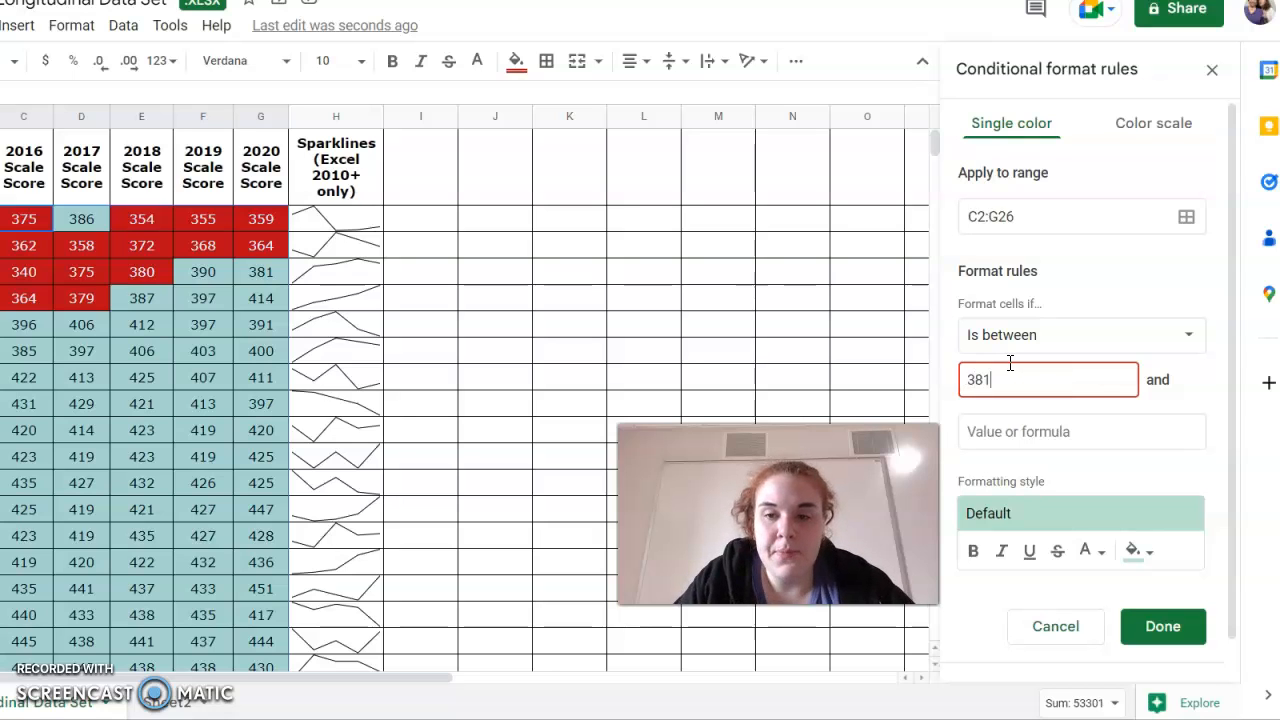
click(986, 436)
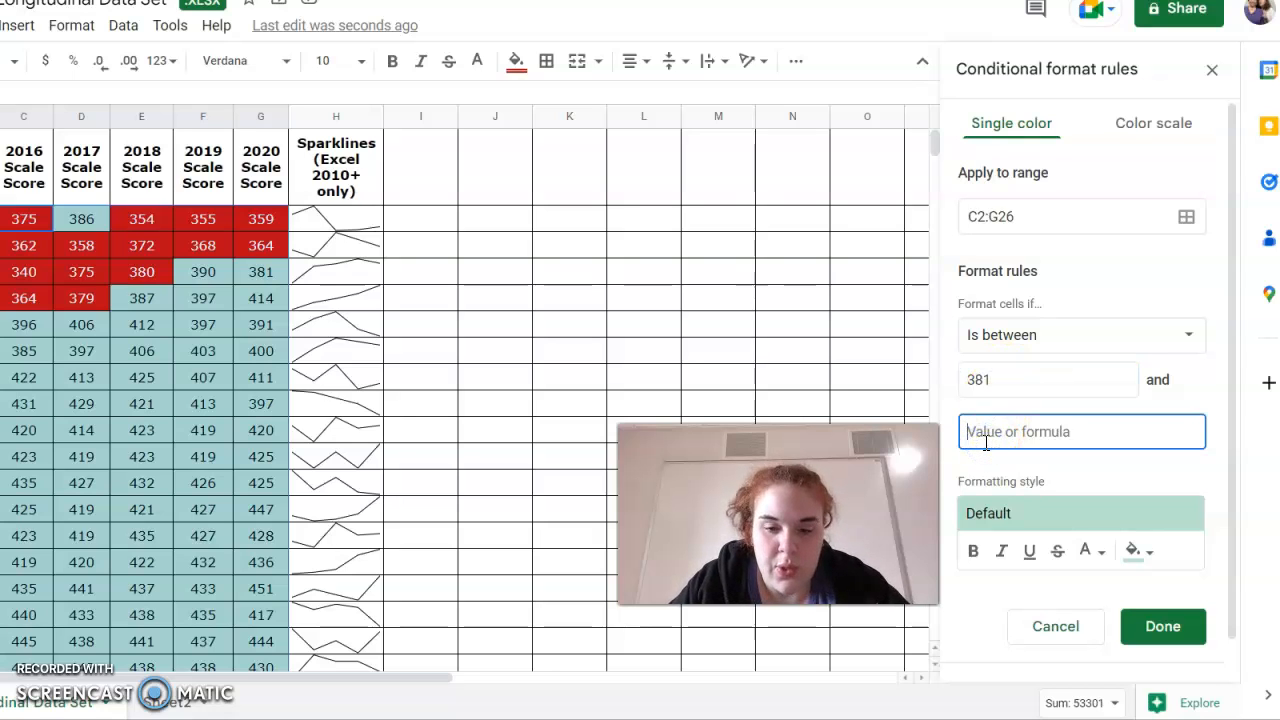
text(399)
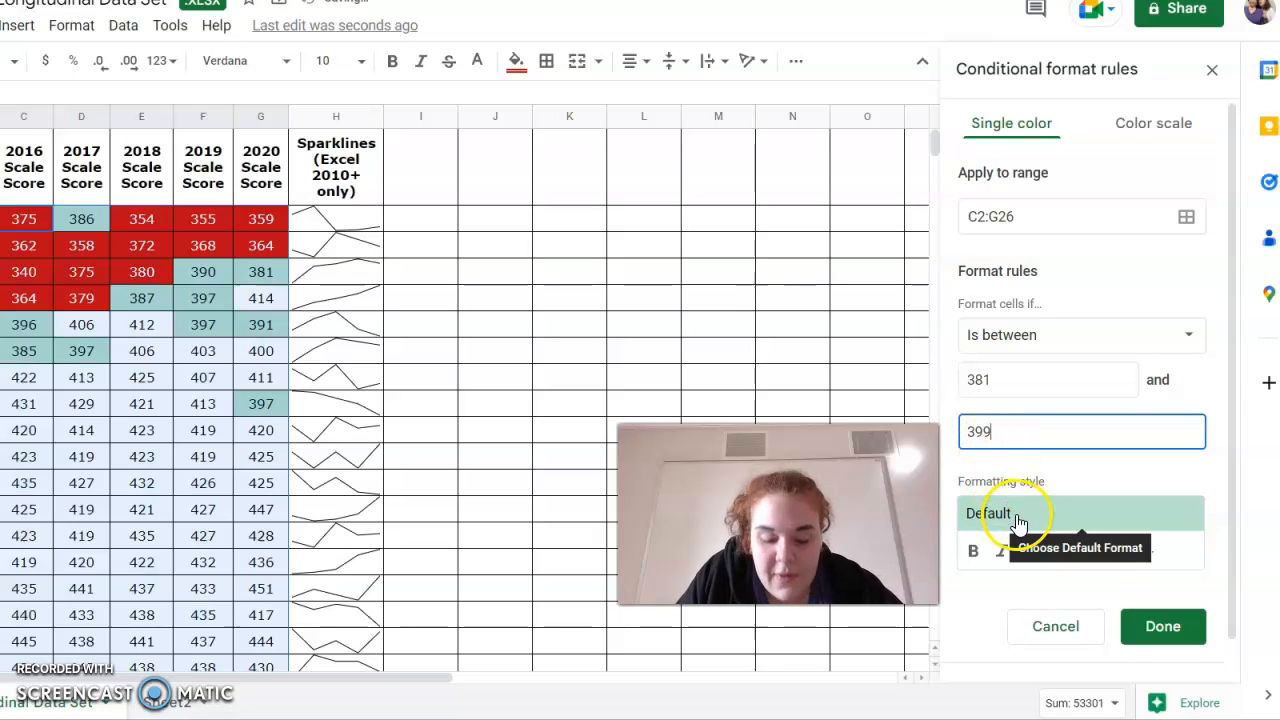
Style the second rule with a light red fill and dark red text, and save it.
click(1148, 560)
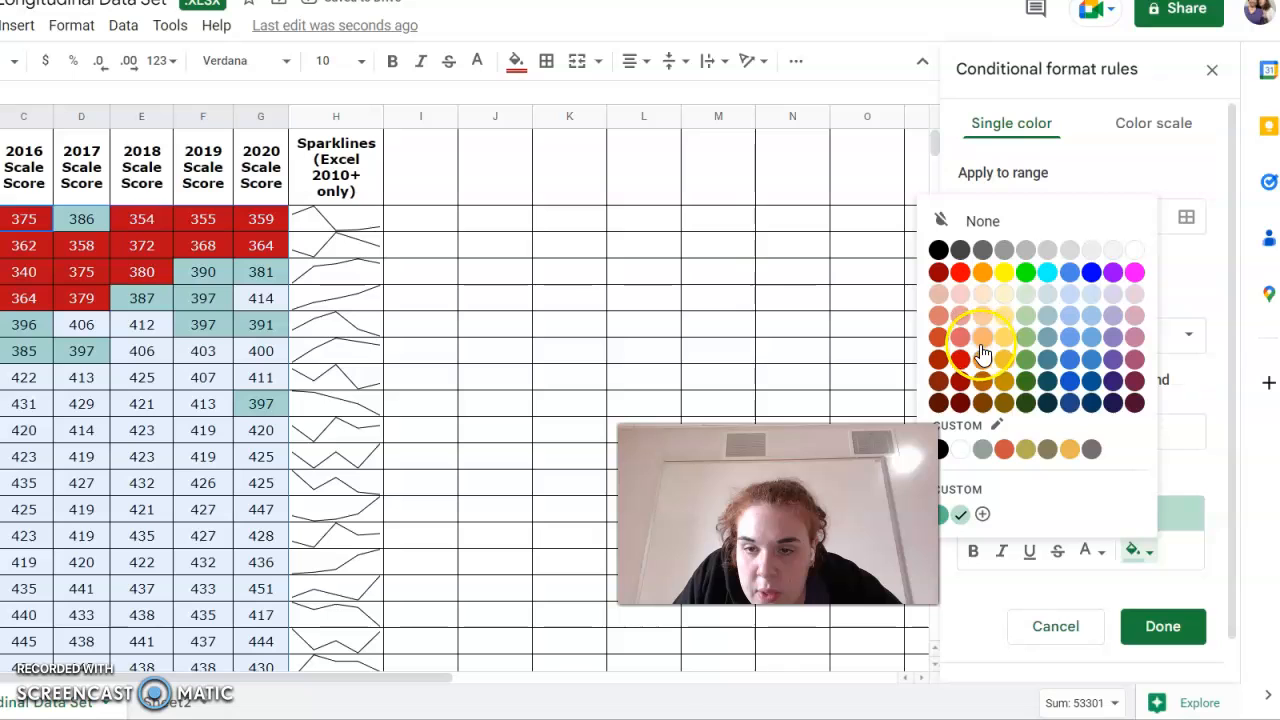
click(960, 322)
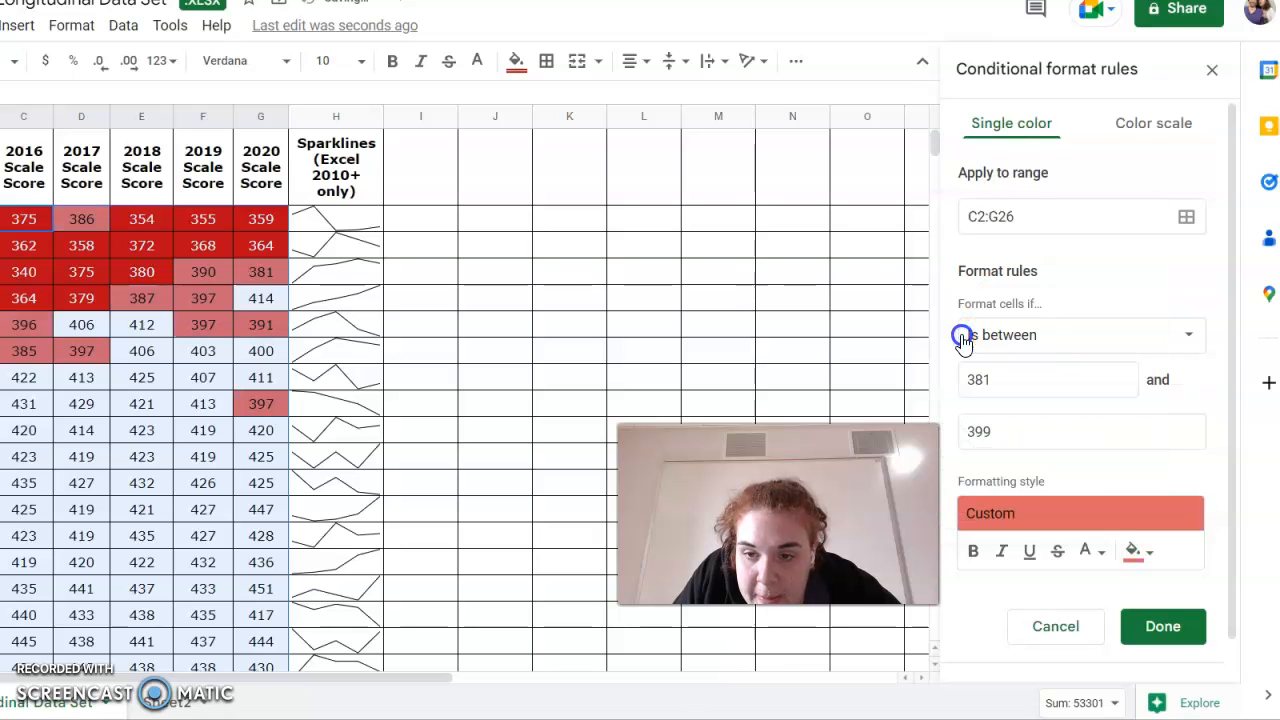
click(1092, 556)
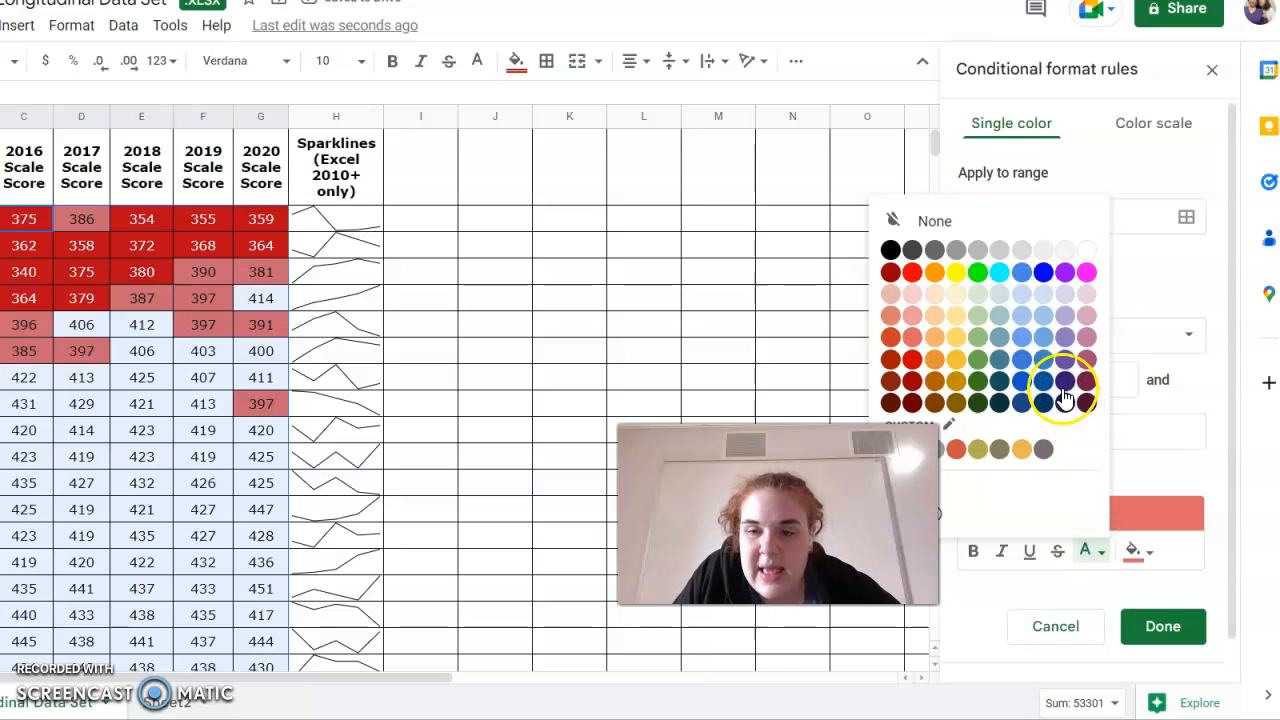
click(912, 361)
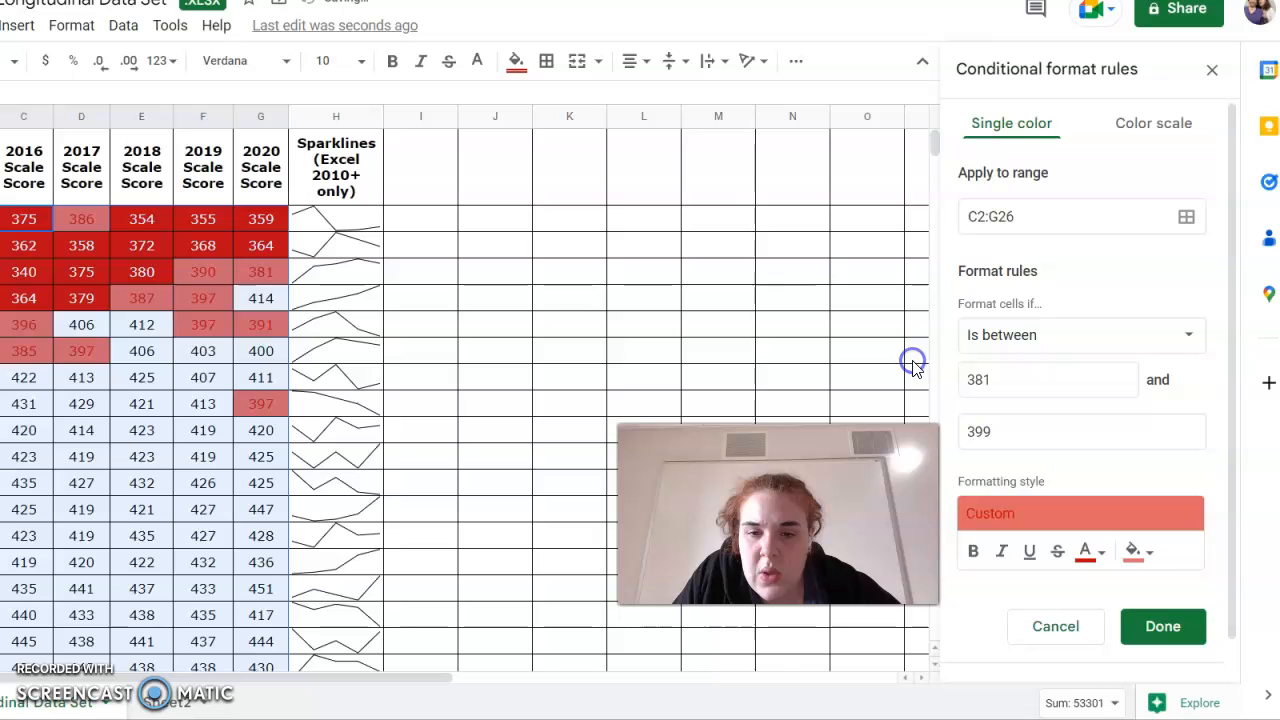
click(1165, 630)
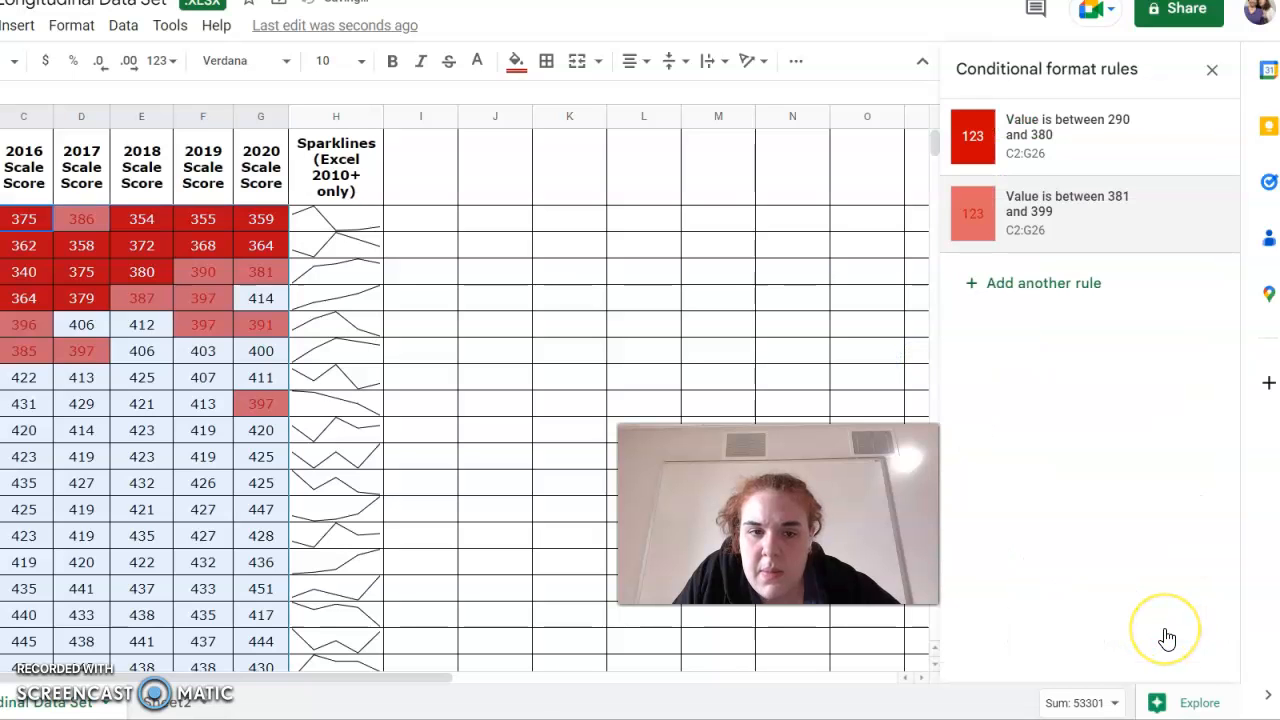
Add a third rule on C2:G26 with the Is between condition from 400 to 428.
click(1022, 286)
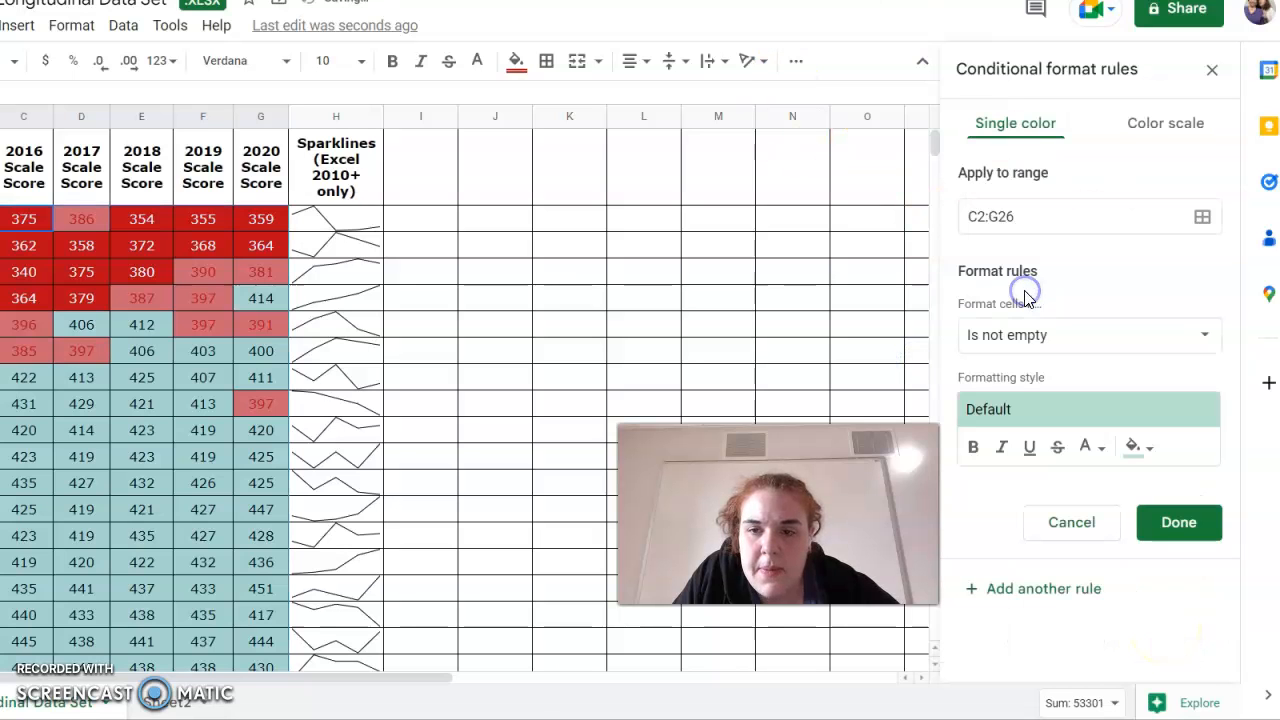
click(1012, 345)
scroll(1020, 620, down, 3)
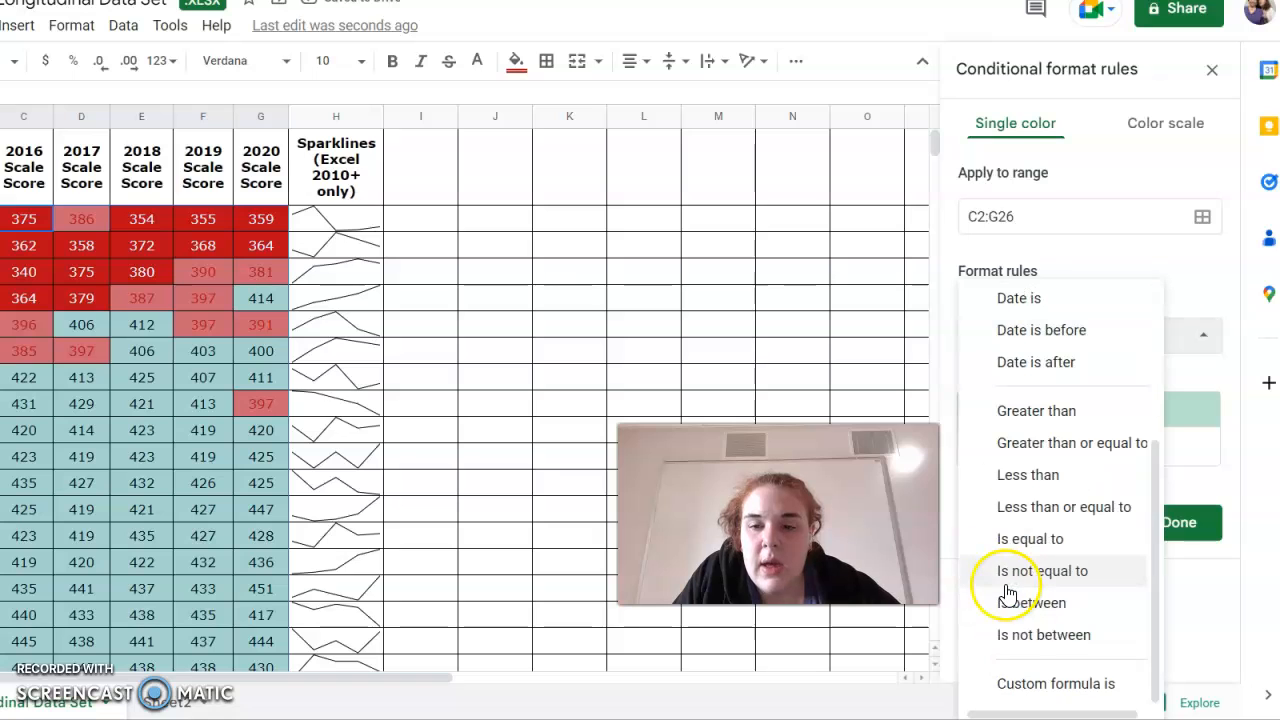
click(1017, 605)
click(1008, 376)
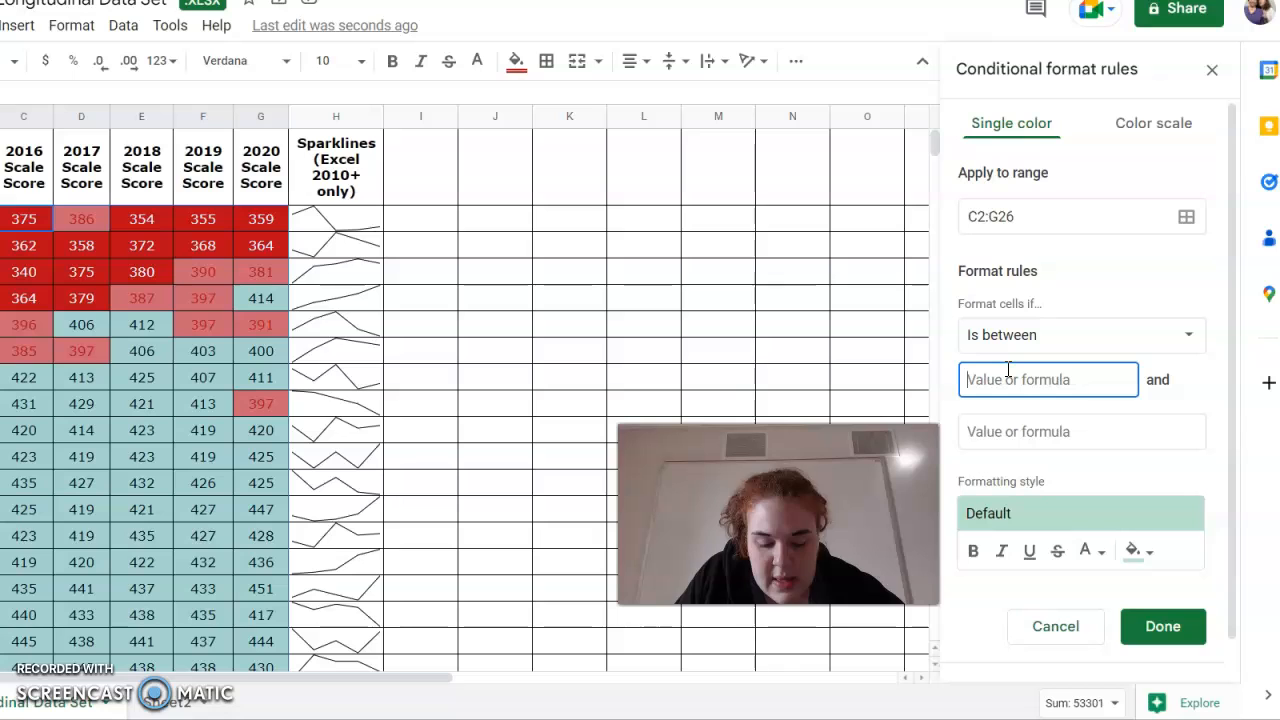
click(1010, 438)
text(428)
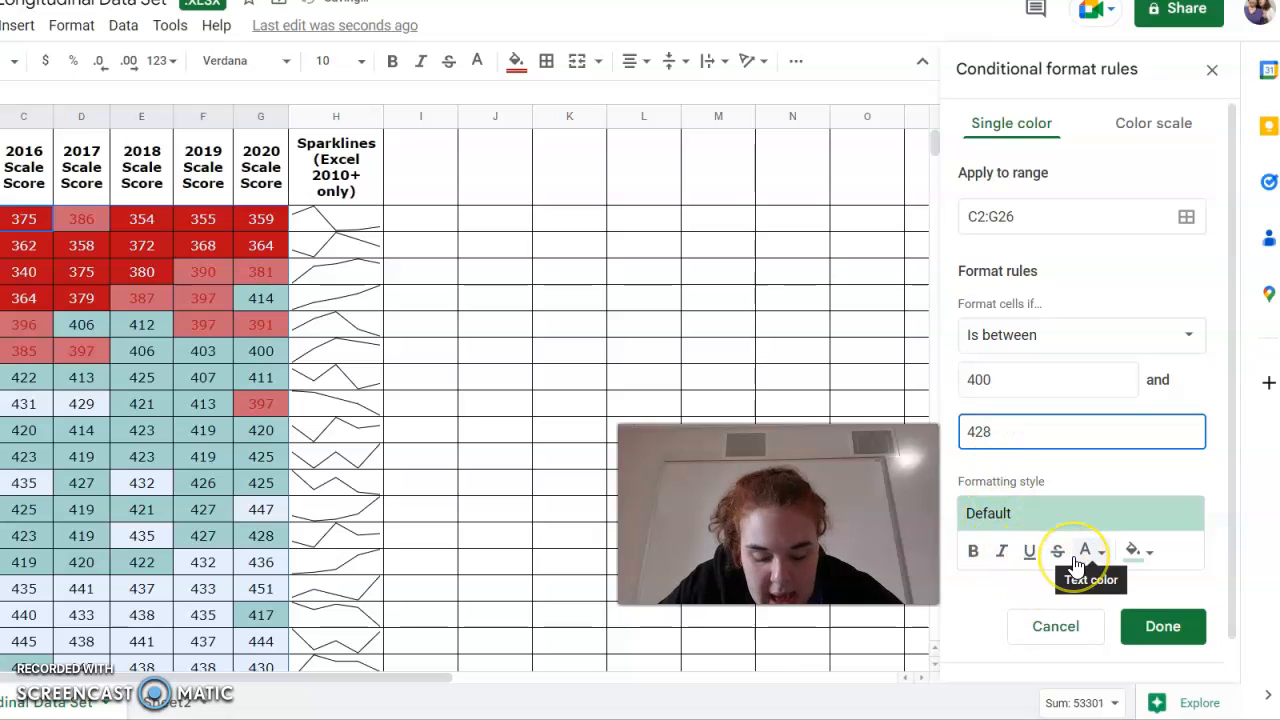
Style the third rule with a light yellow fill and dark yellow text, and save it.
click(1134, 551)
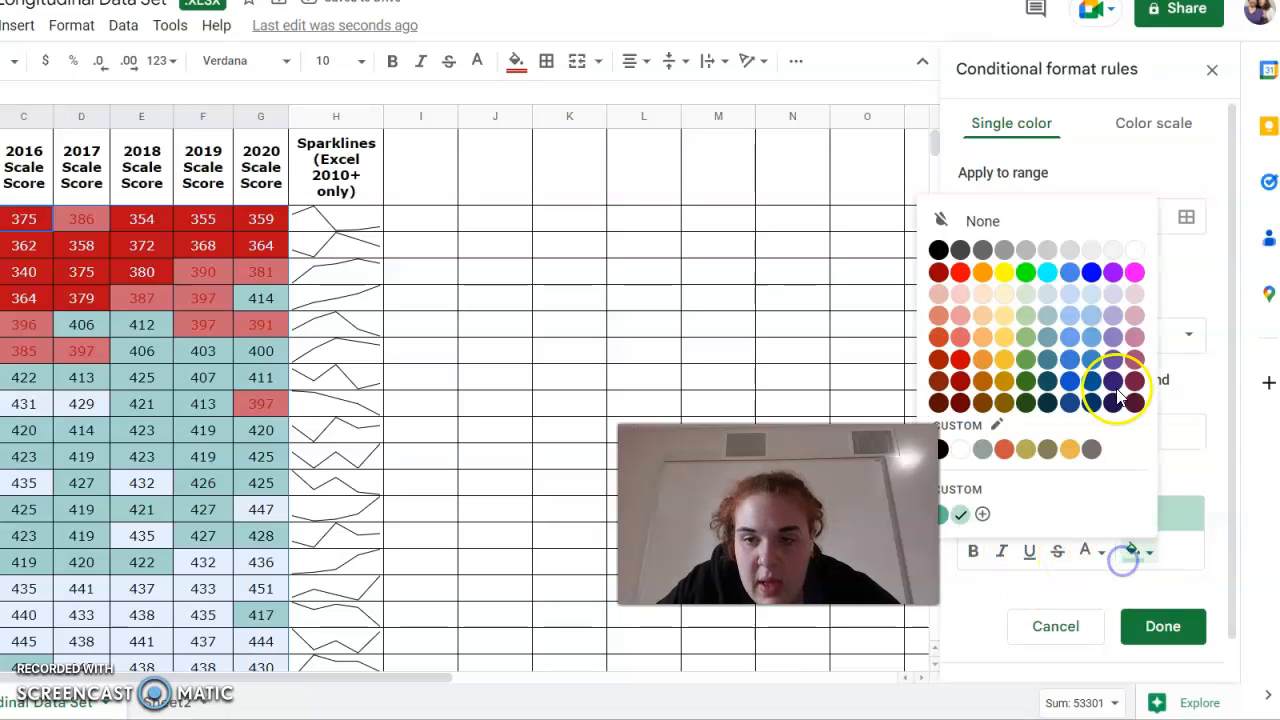
click(1006, 349)
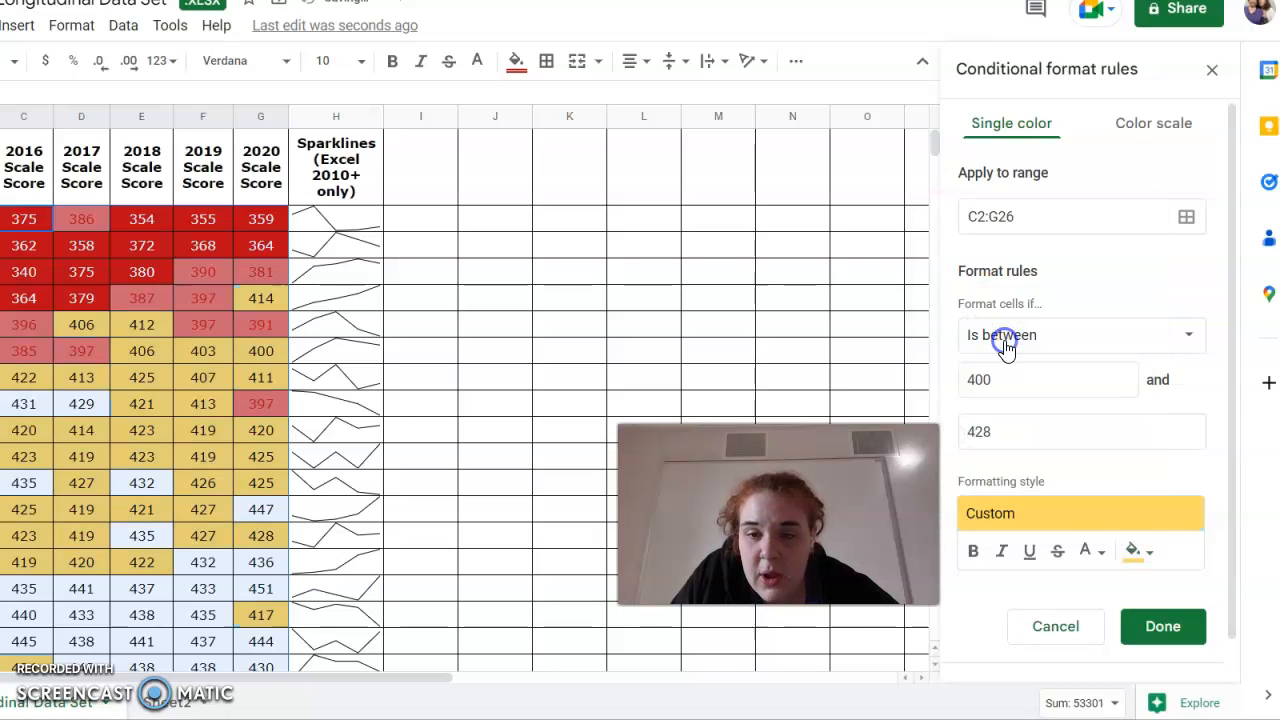
click(1087, 551)
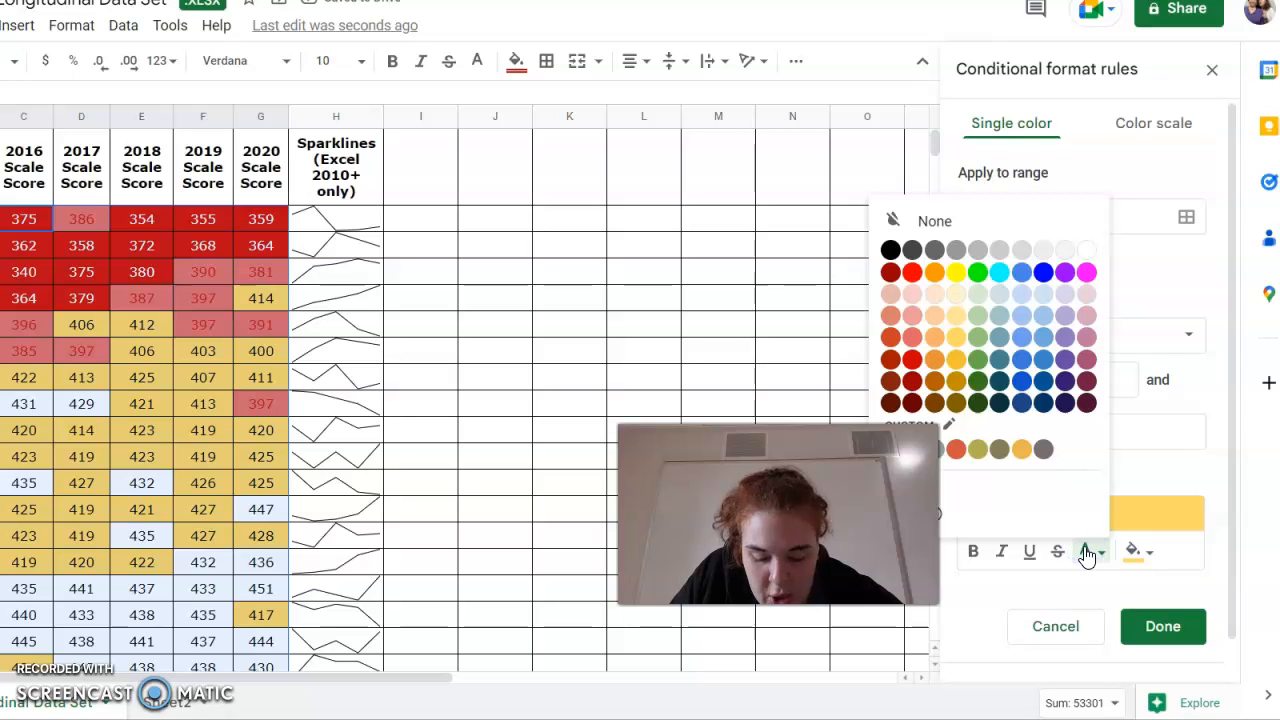
click(953, 385)
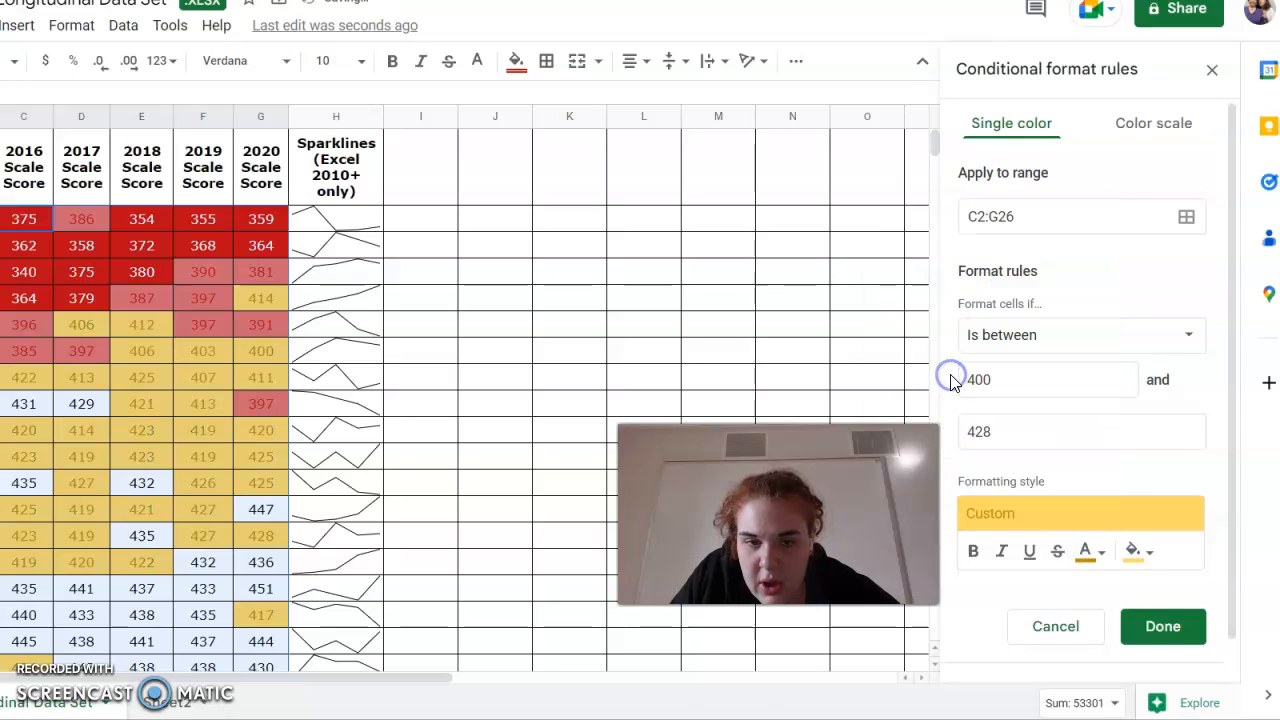
click(1164, 630)
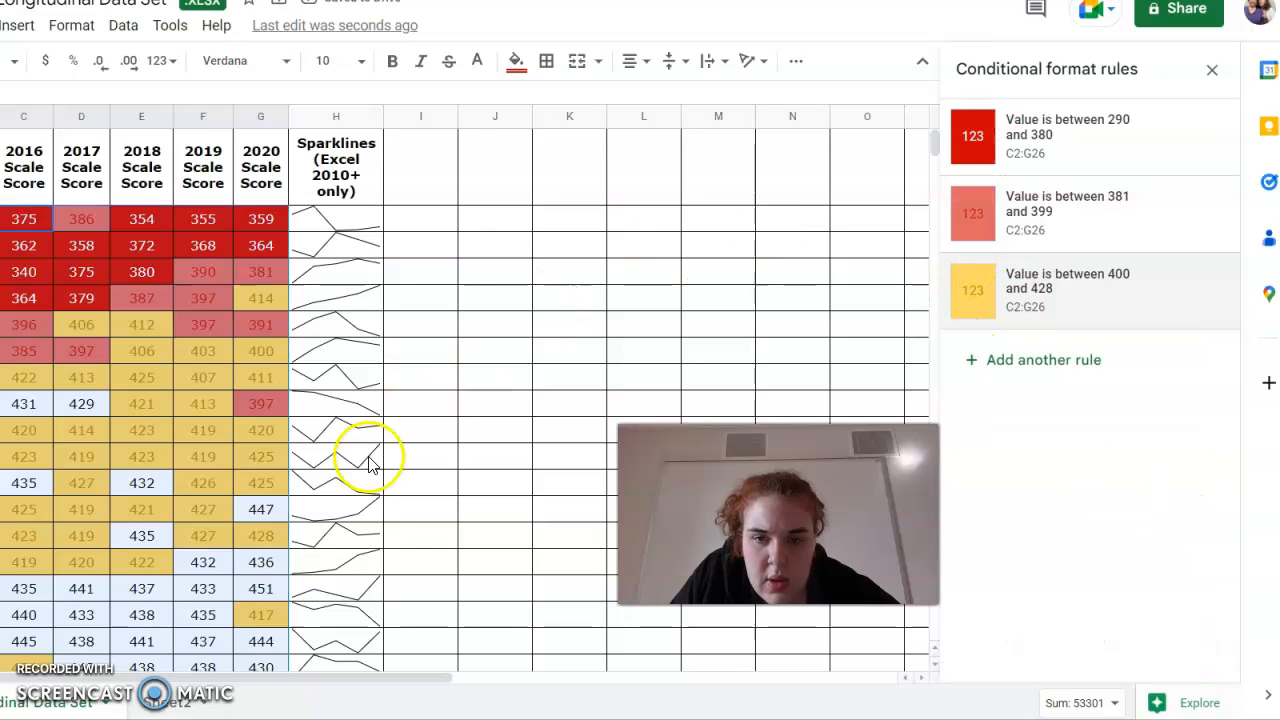
Add a fourth rule on C2:G26 with the Is between condition from 429 to 449.
click(1117, 375)
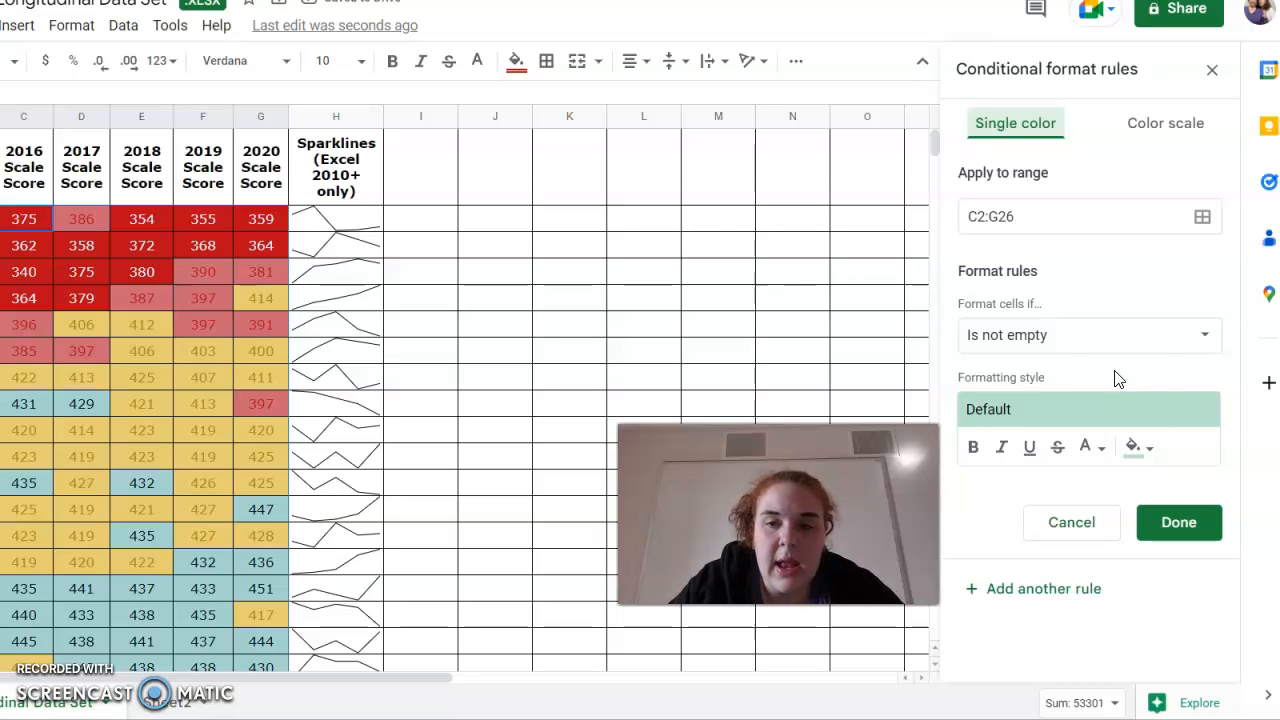
click(1020, 334)
scroll(1050, 500, down, 5)
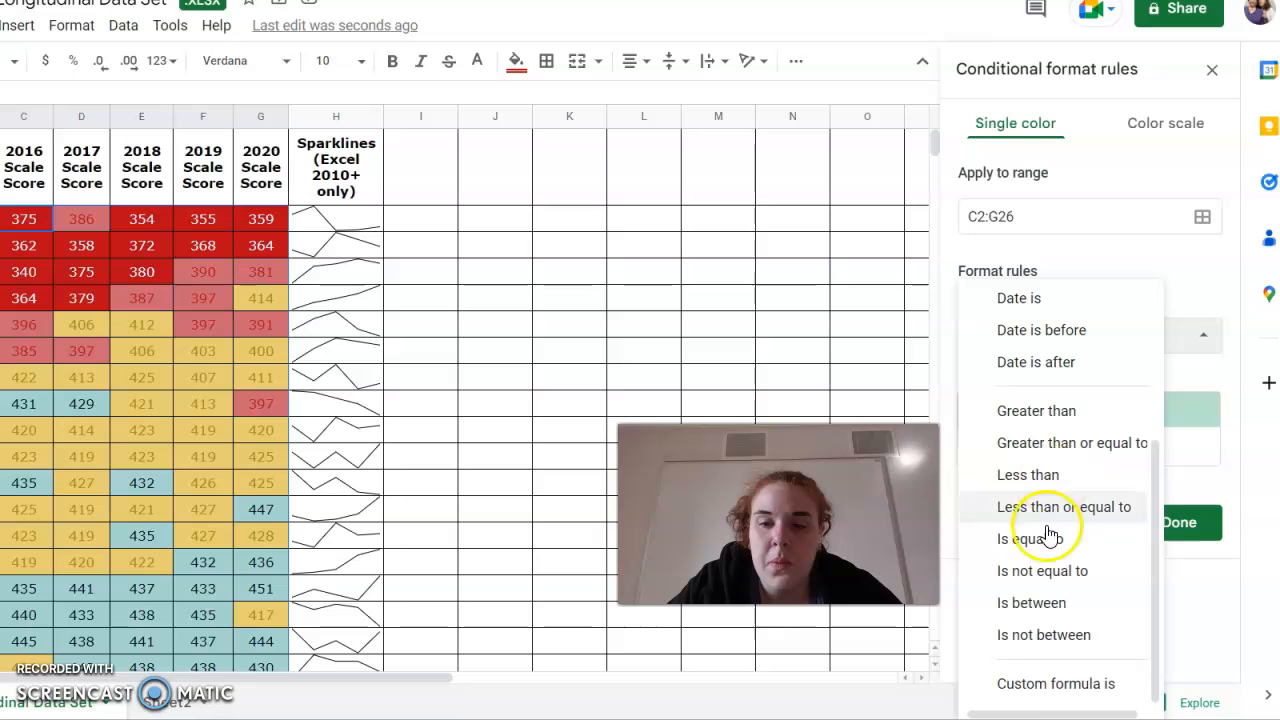
click(1008, 603)
click(990, 390)
text(429)
click(999, 431)
text(44)
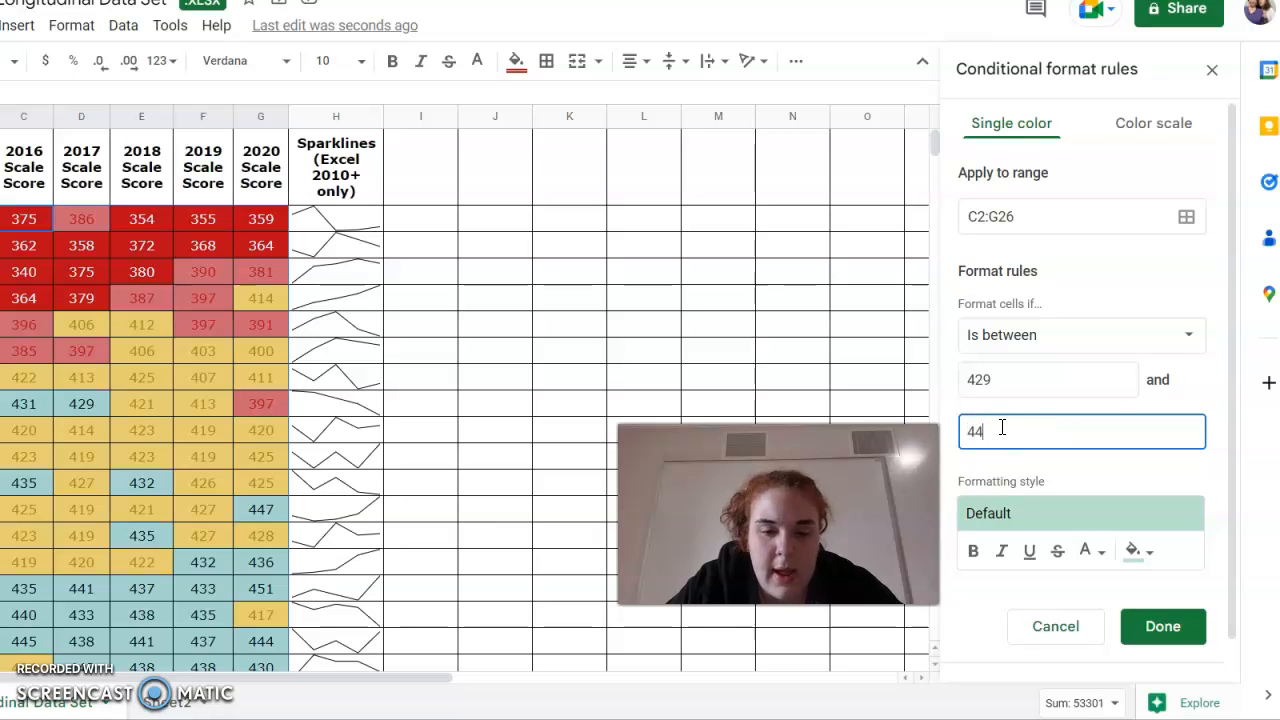
text(9)
click(1001, 488)
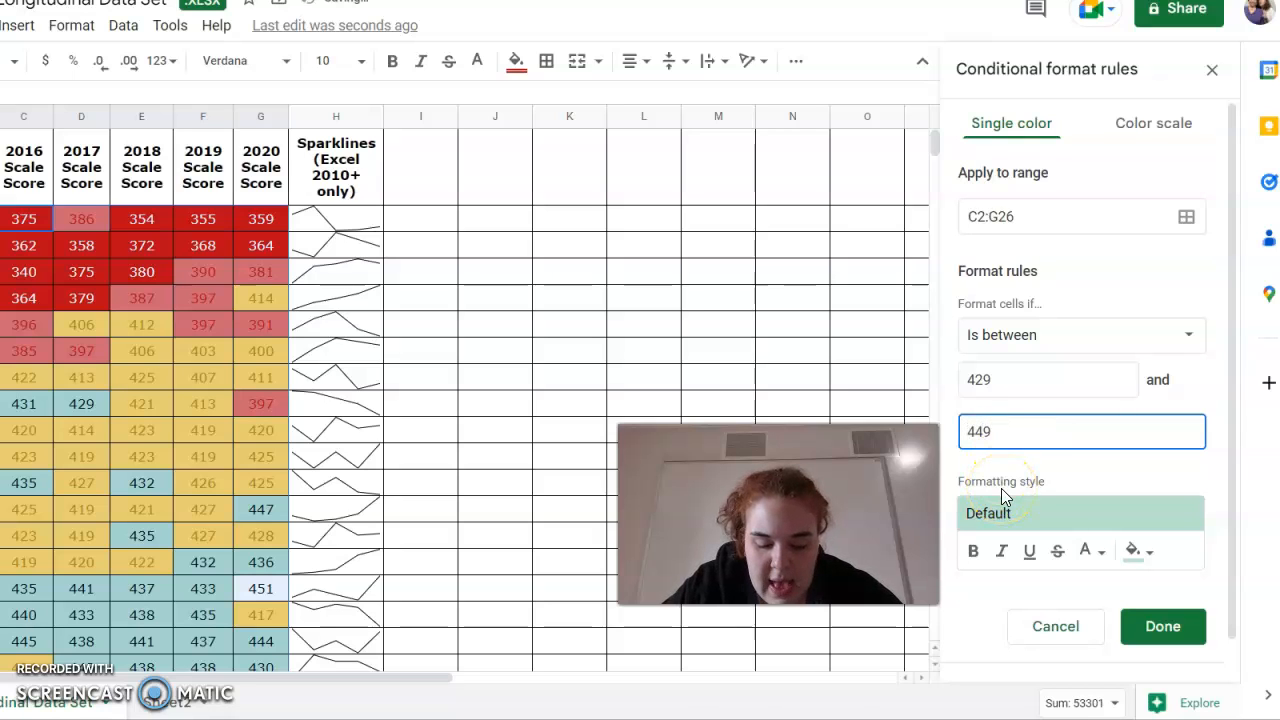
Style the fourth rule with a light green 1 fill and dark green text, and save it.
click(1132, 552)
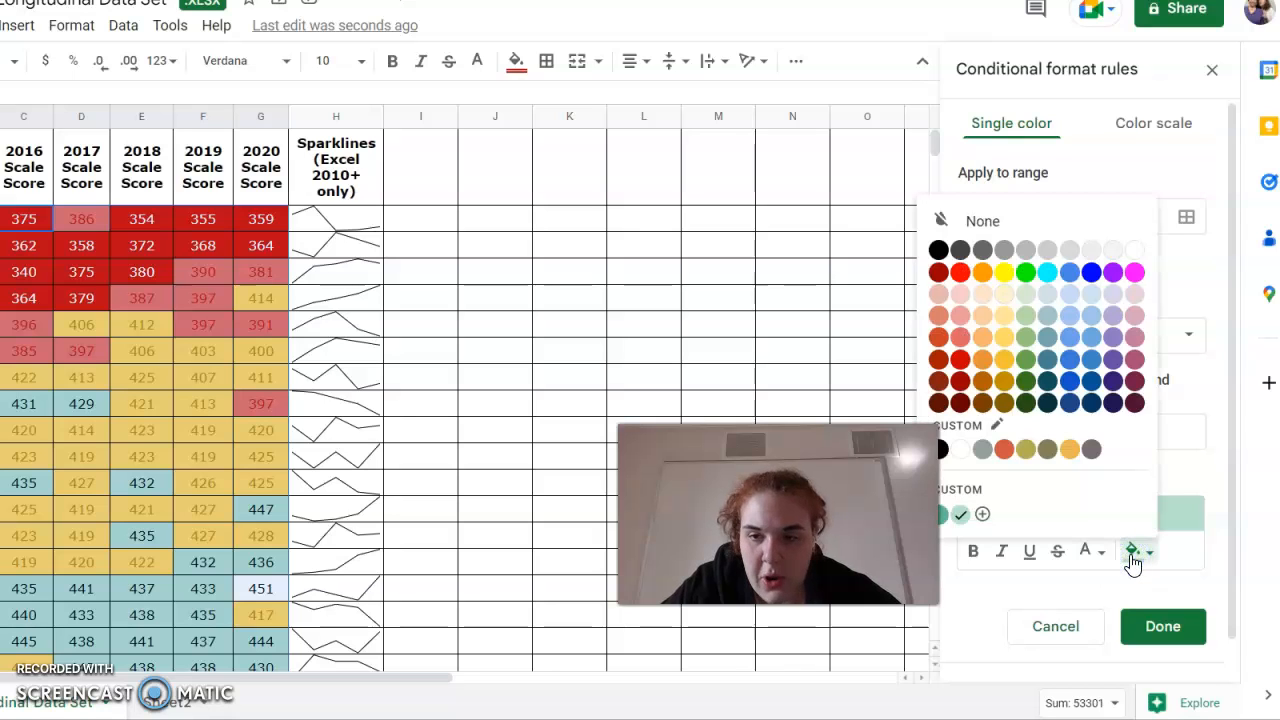
click(1025, 318)
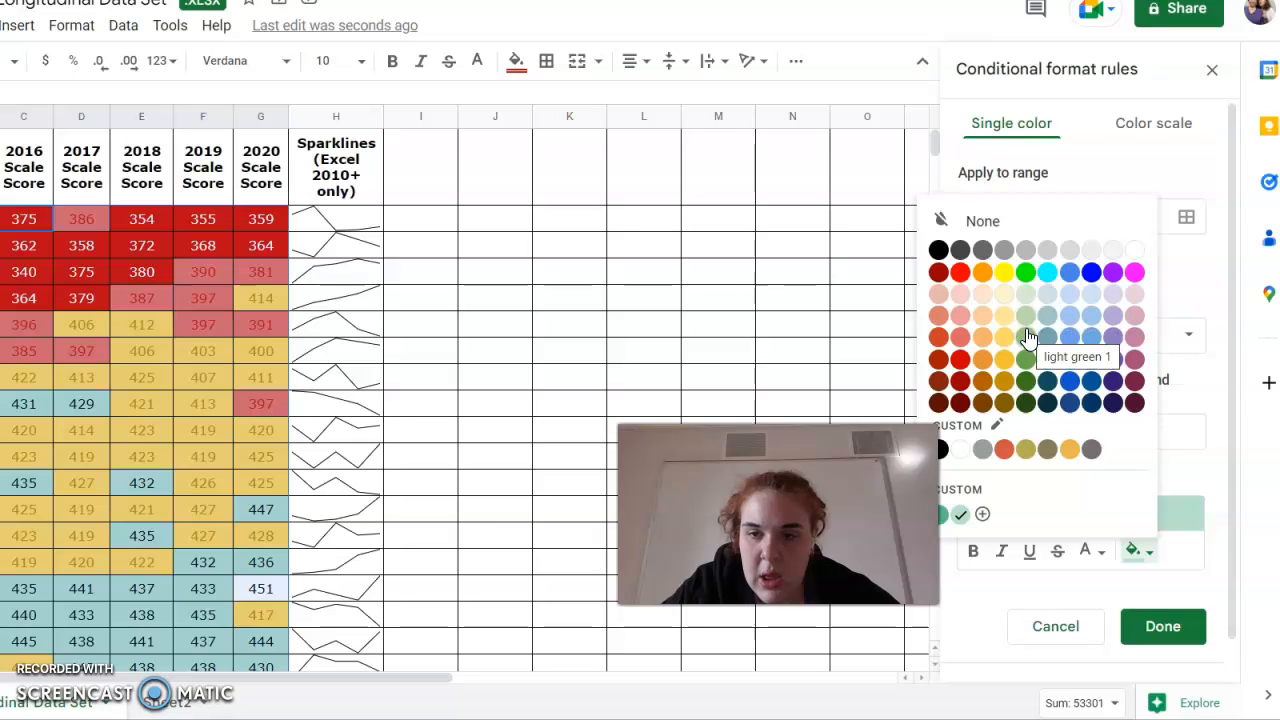
click(1025, 322)
click(1097, 598)
click(1092, 551)
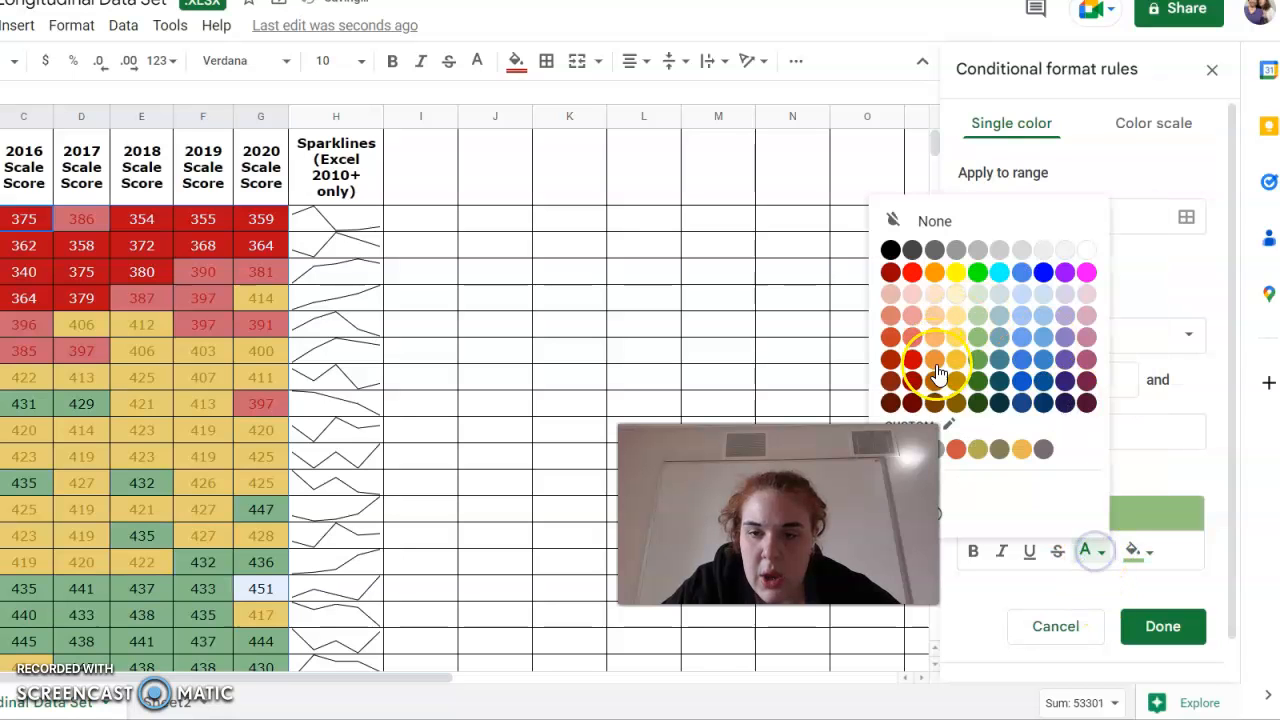
click(976, 377)
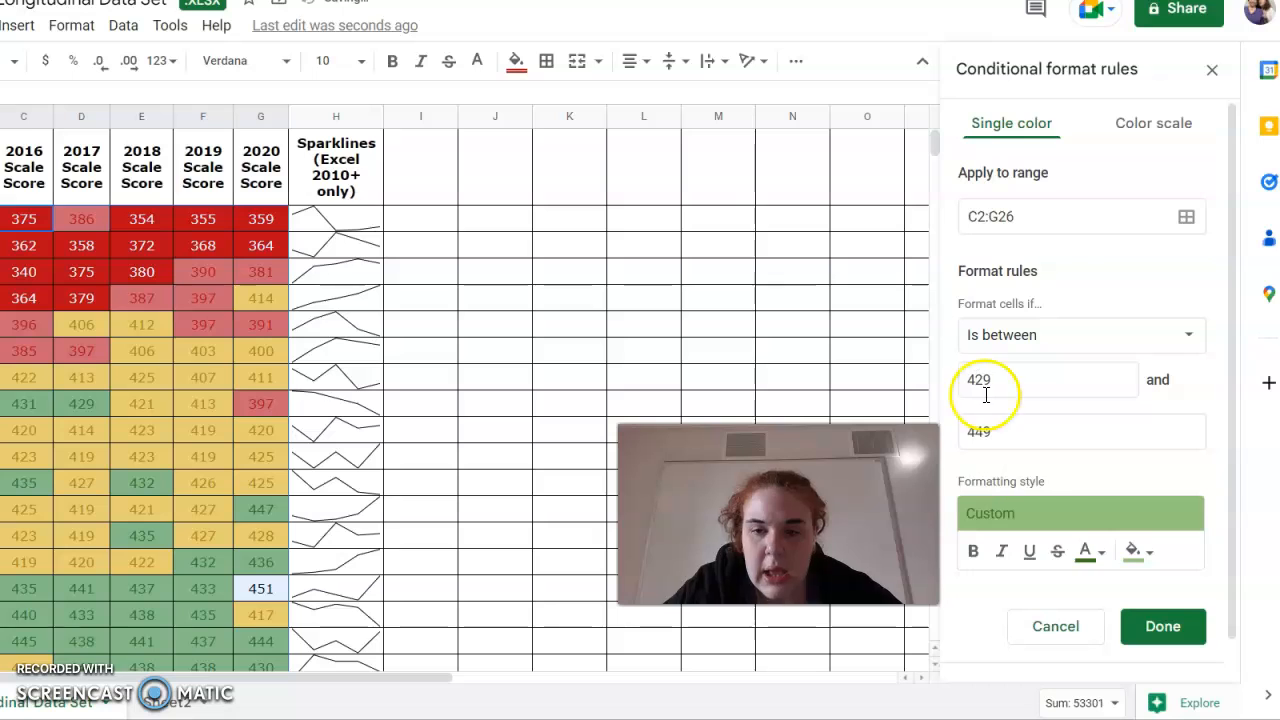
click(1136, 626)
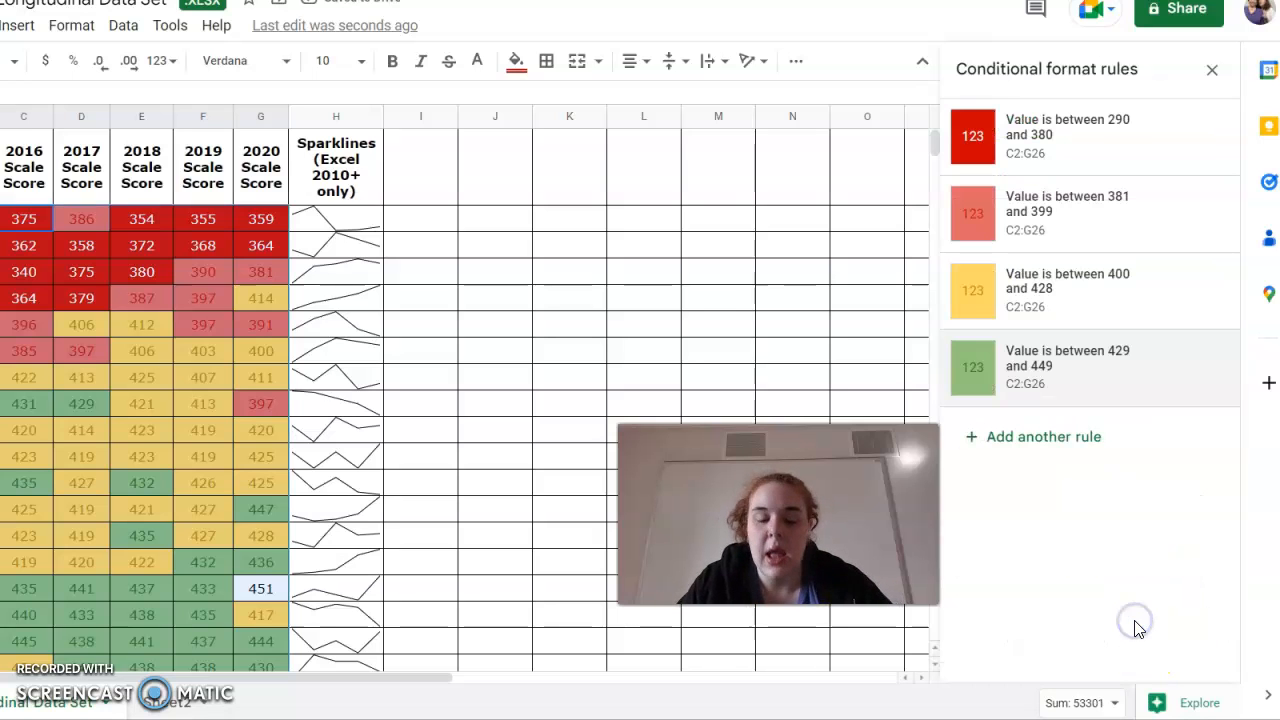
Add a fifth rule on C2:G26 with the Is between condition from 450 to 510.
click(1020, 434)
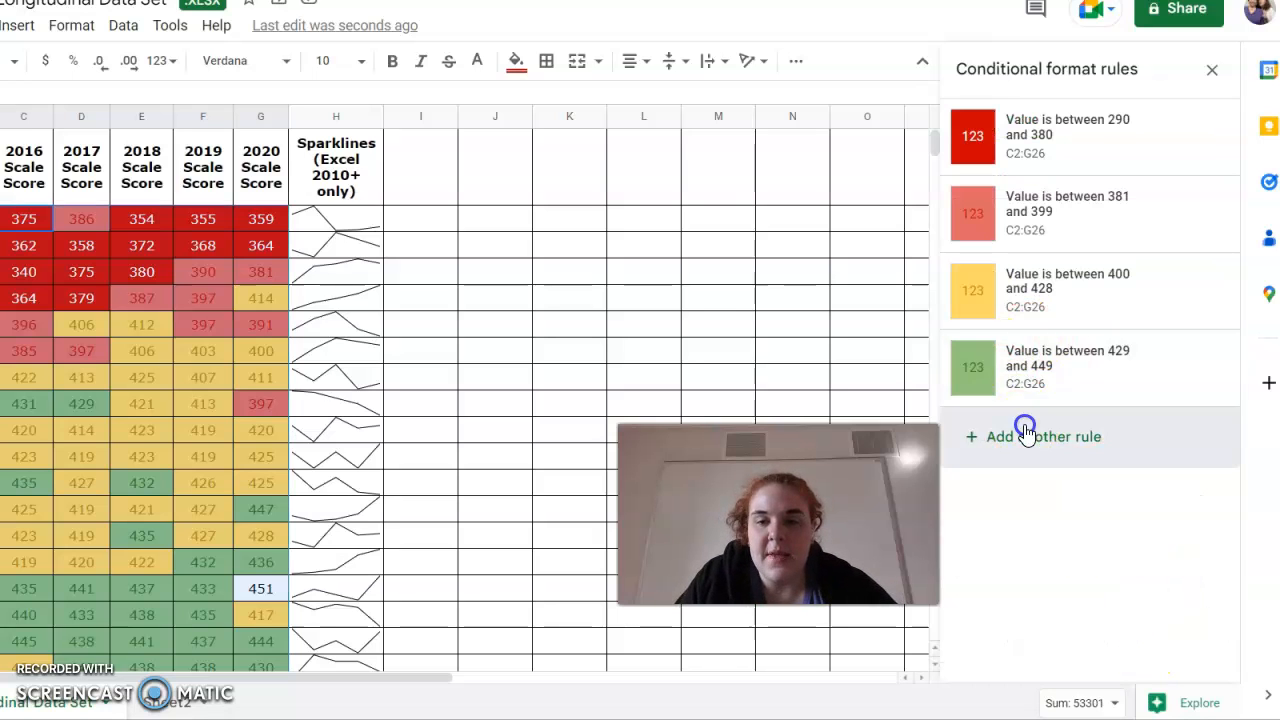
click(1003, 352)
scroll(1010, 450, down, 5)
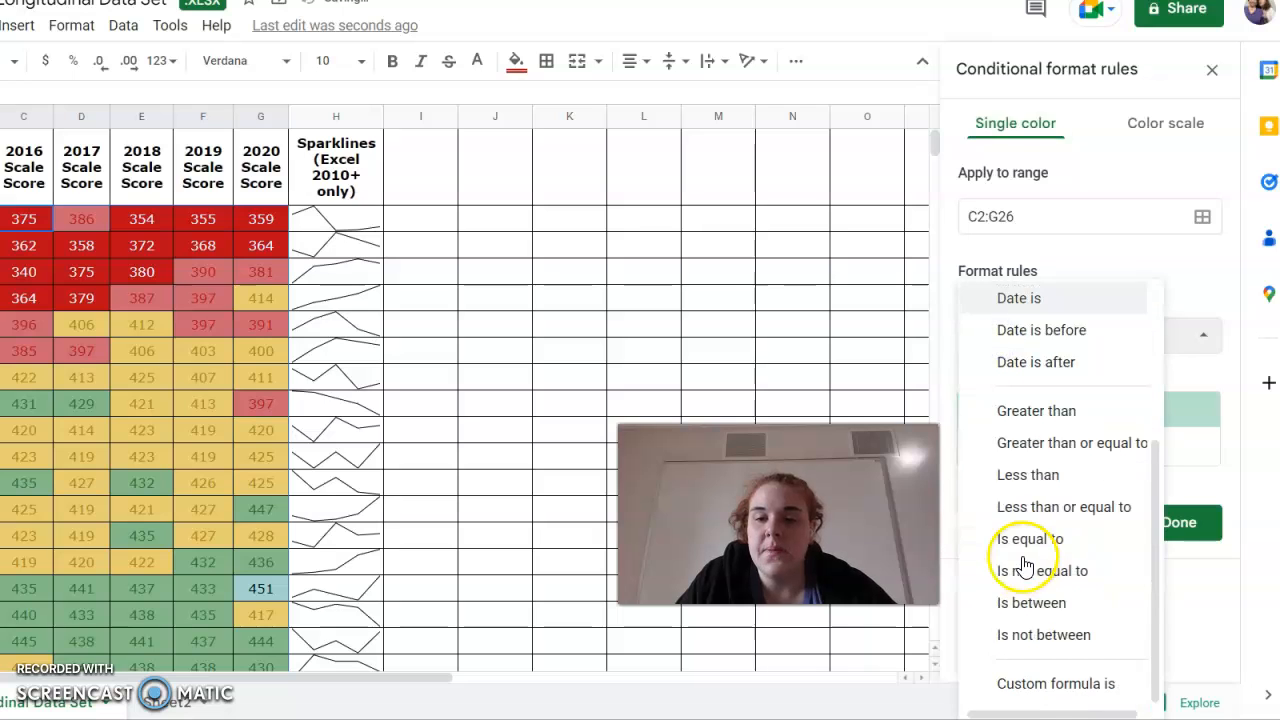
click(1022, 603)
click(1020, 374)
text(450)
click(1006, 437)
scroll(300, 620, down, 5)
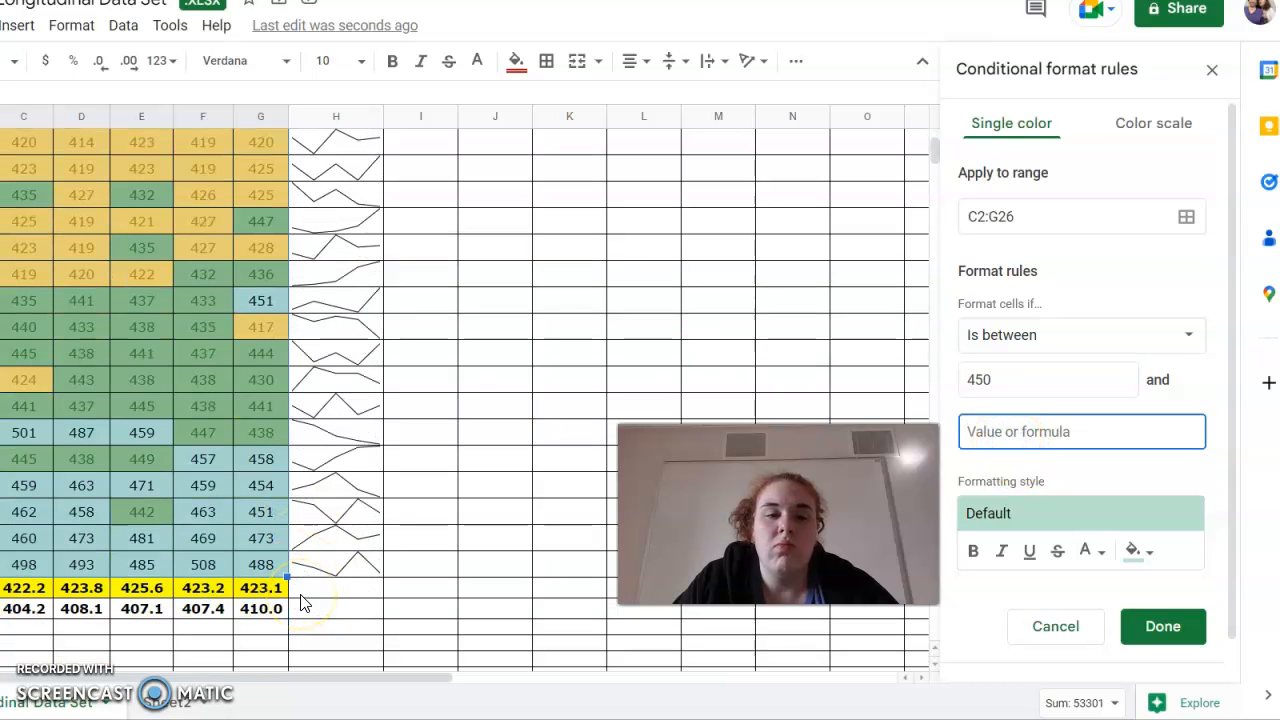
text(510)
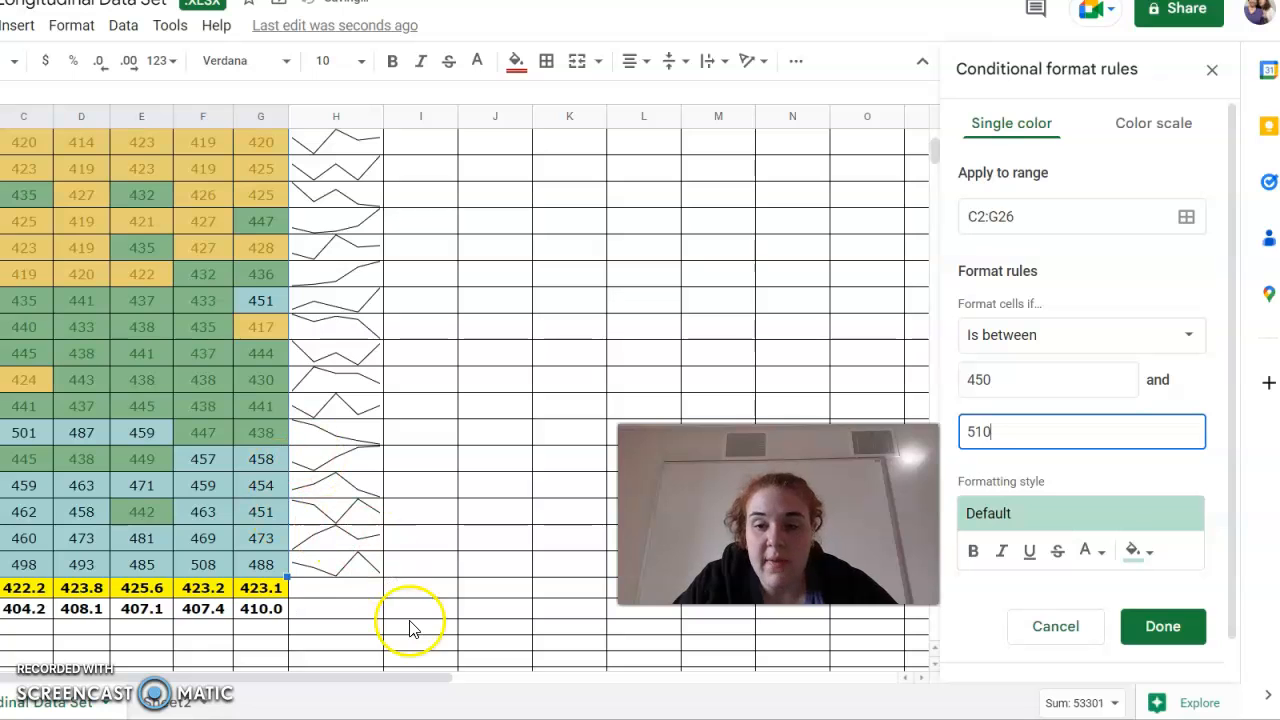
Style the fifth rule with a dark green fill and white text, and save it.
click(1139, 562)
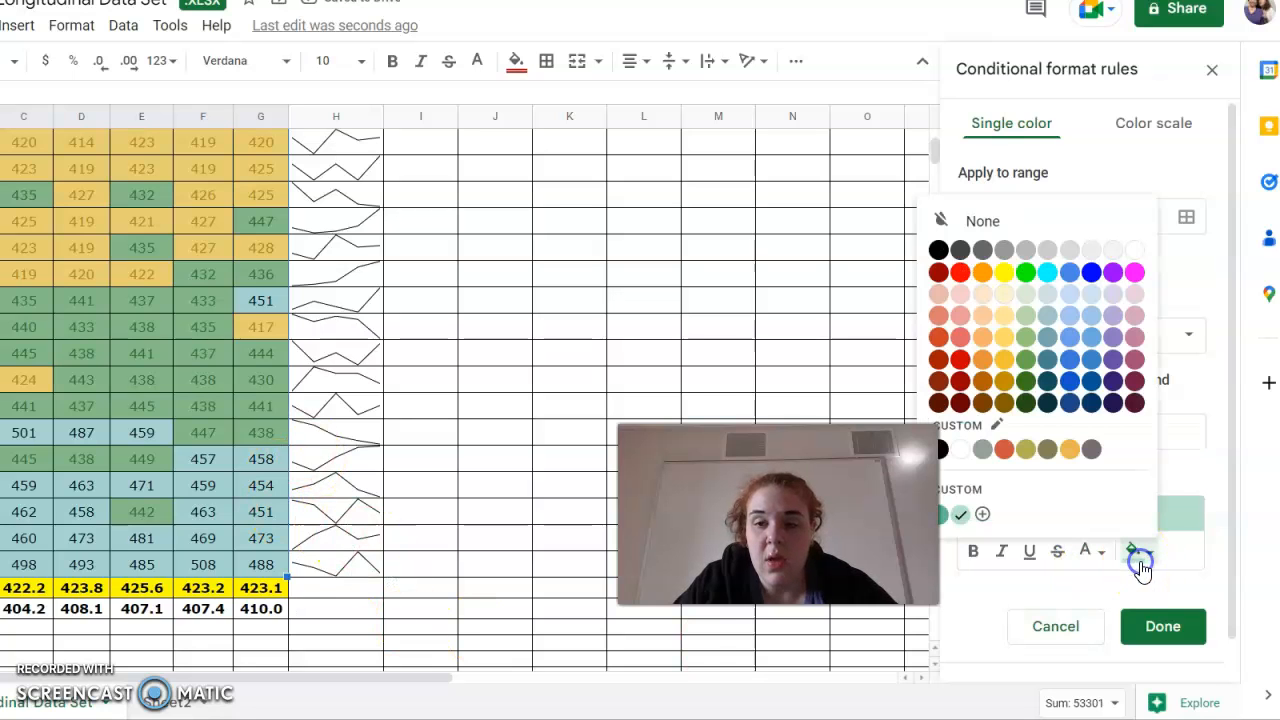
click(1026, 381)
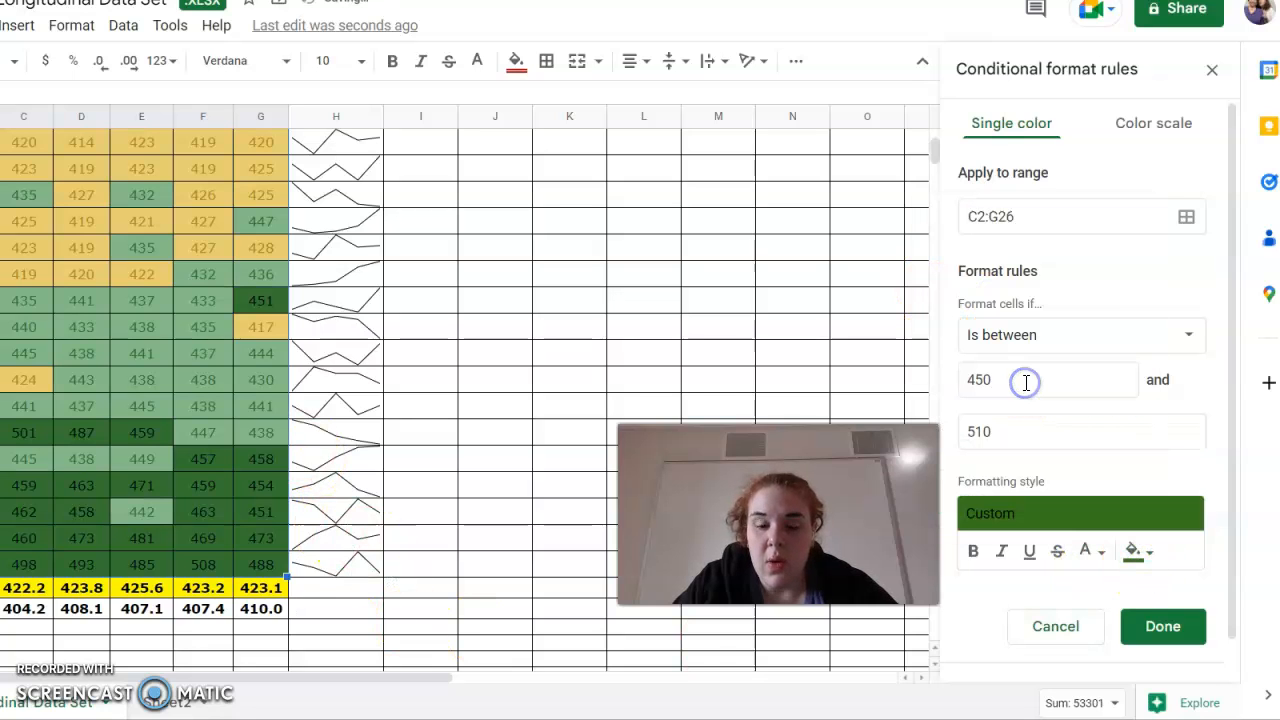
click(1088, 550)
click(1086, 249)
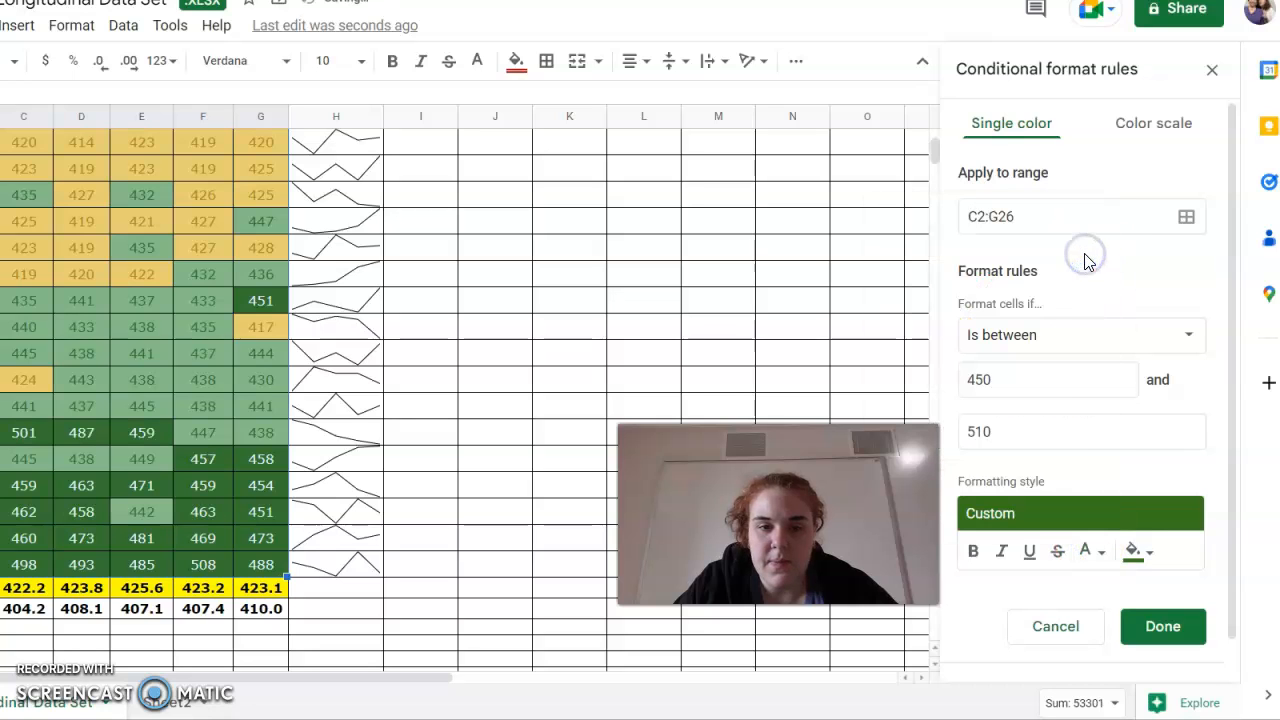
click(1147, 630)
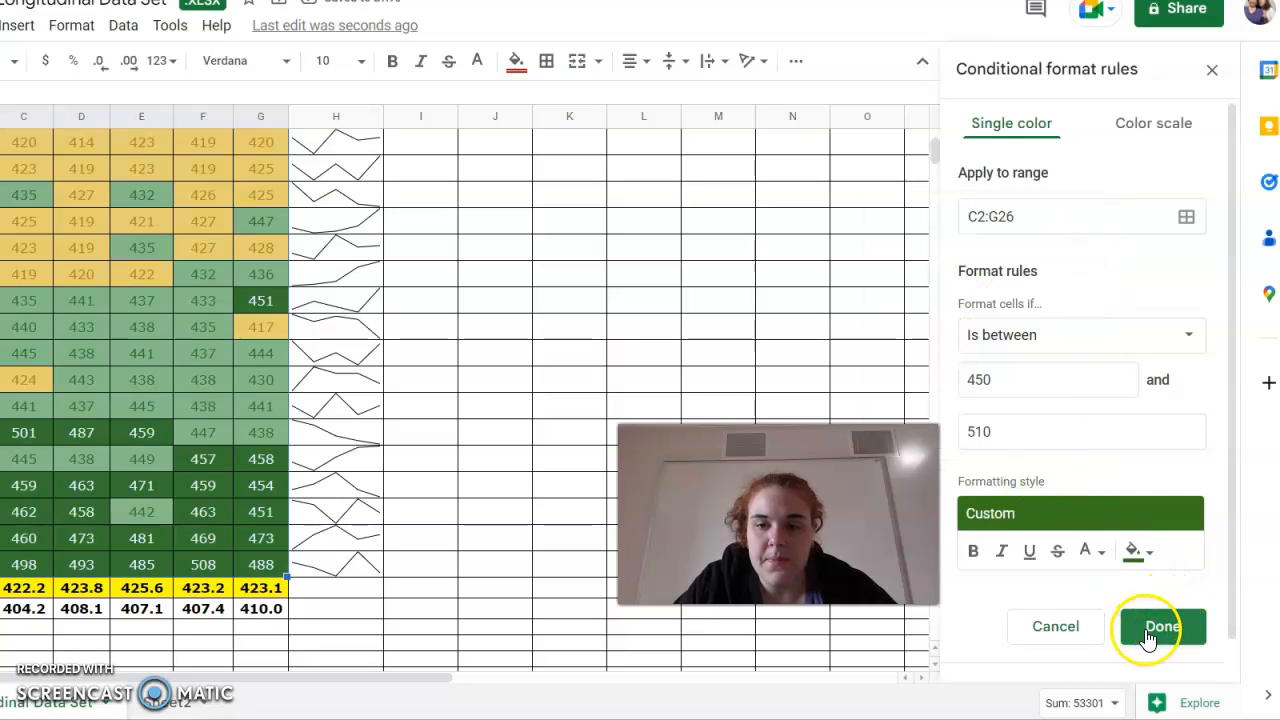
scroll(405, 335, up, 3)
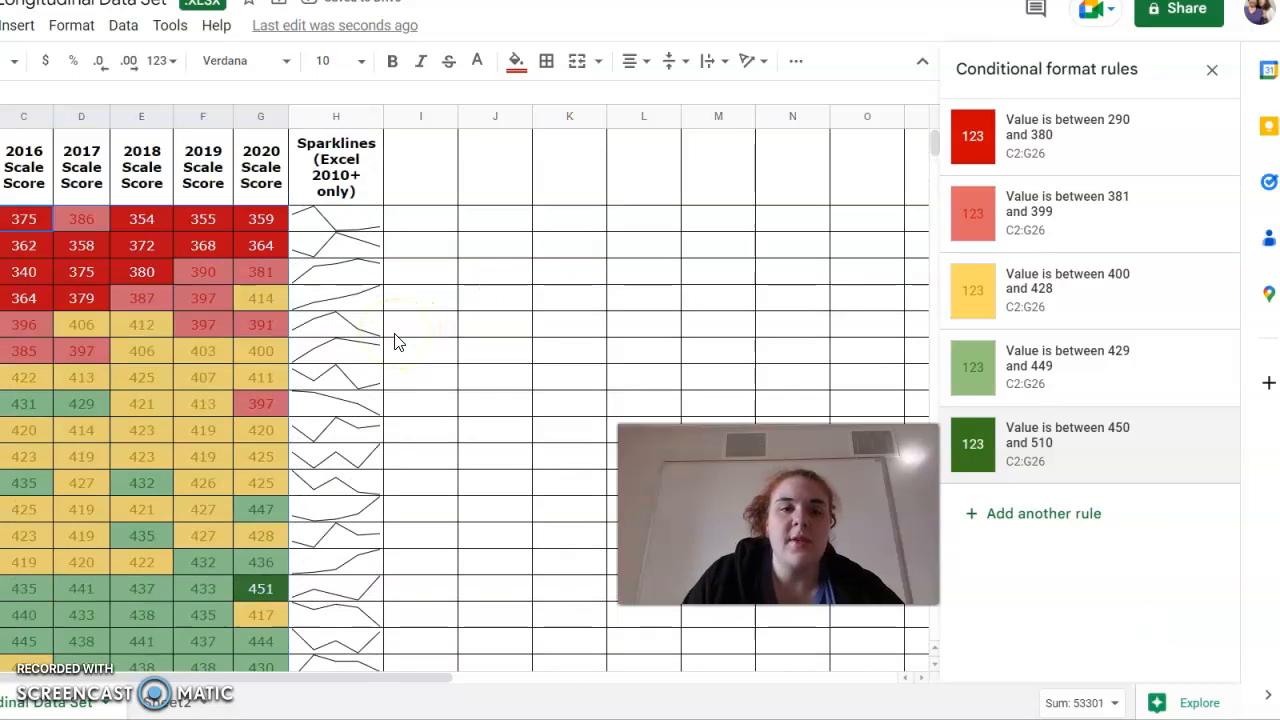
Close the conditional format rules sidebar.
scroll(395, 342, down, 3)
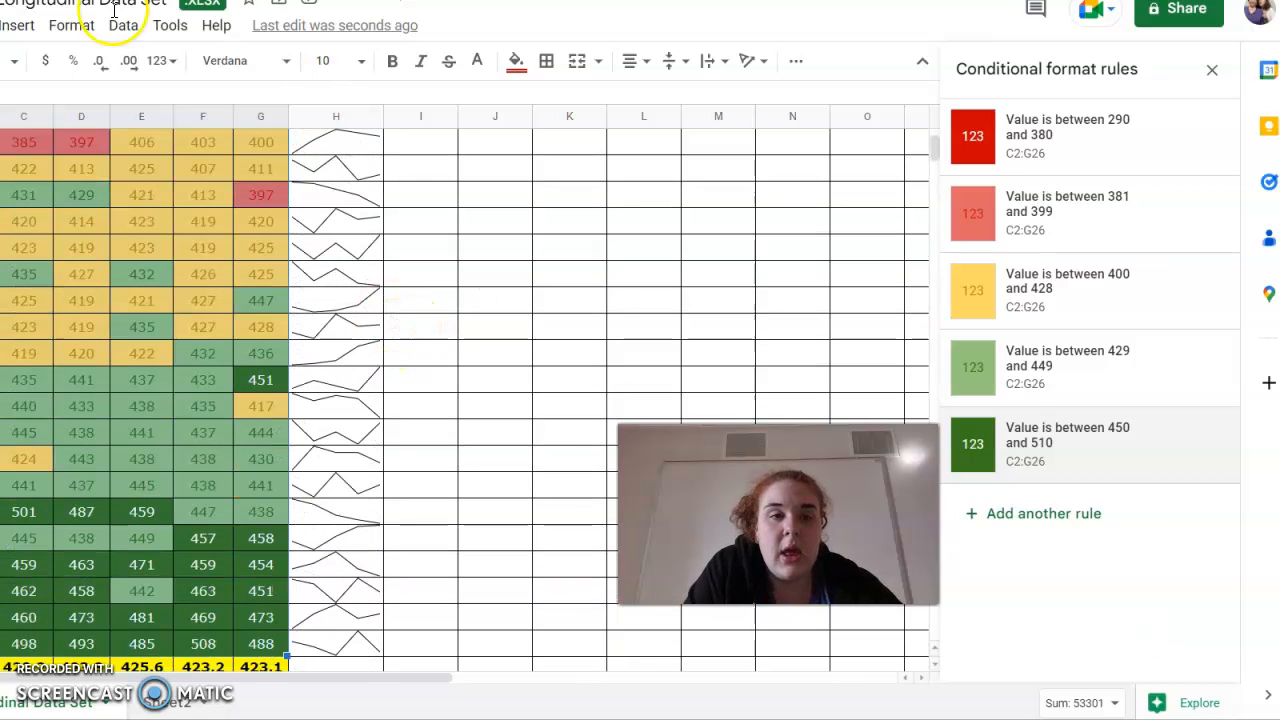
click(1208, 74)
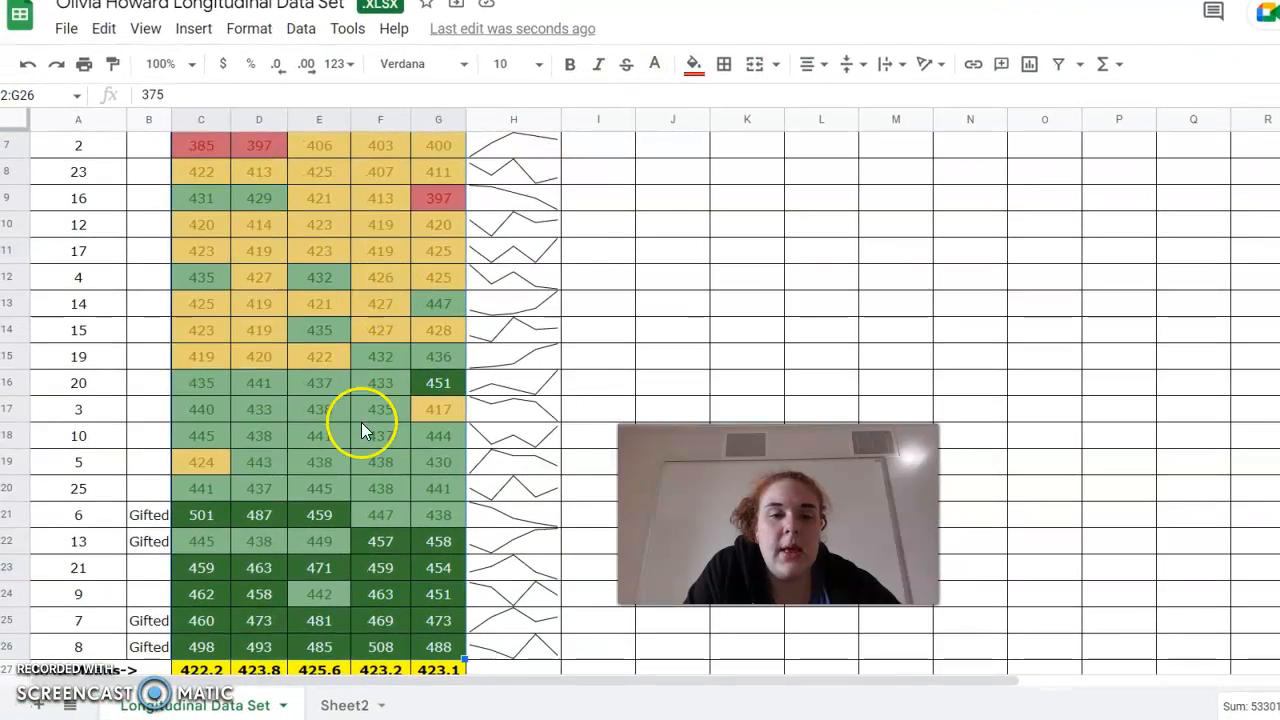
scroll(361, 422, up, 3)
scroll(361, 424, down, 6)
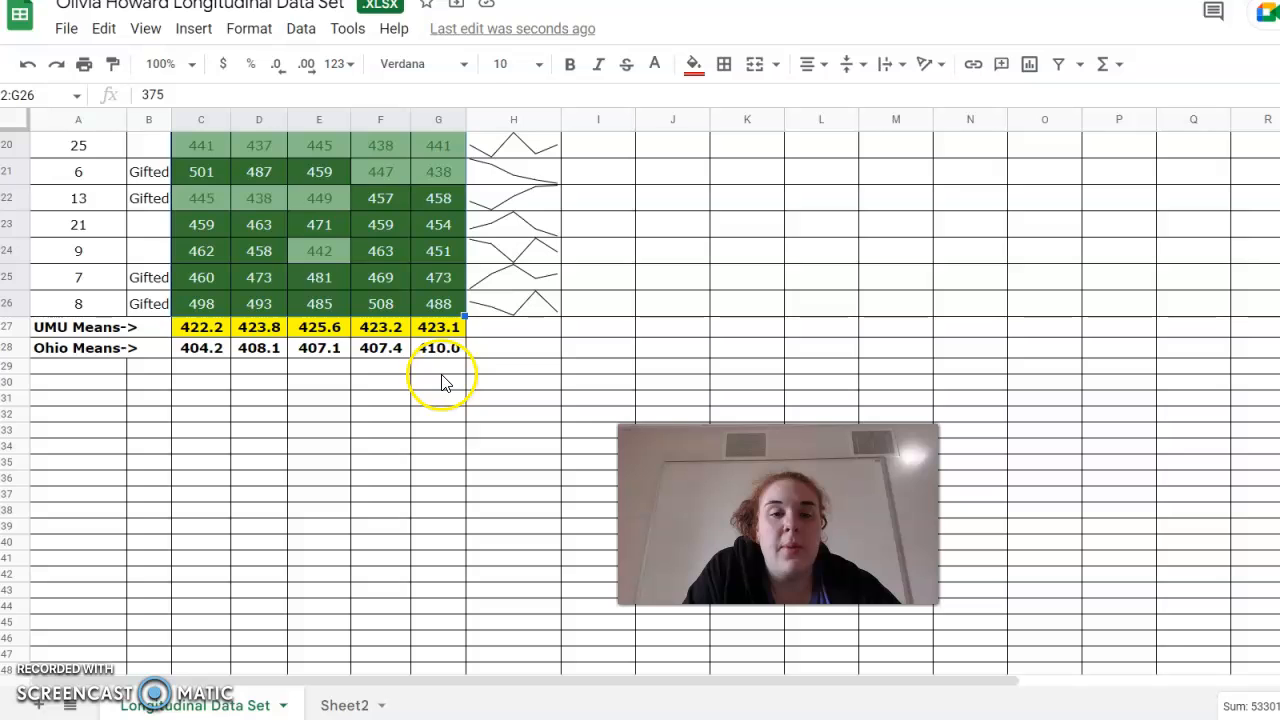
Insert a column chart of the UMU and Ohio means from A27:G28.
drag(457, 350, 49, 330)
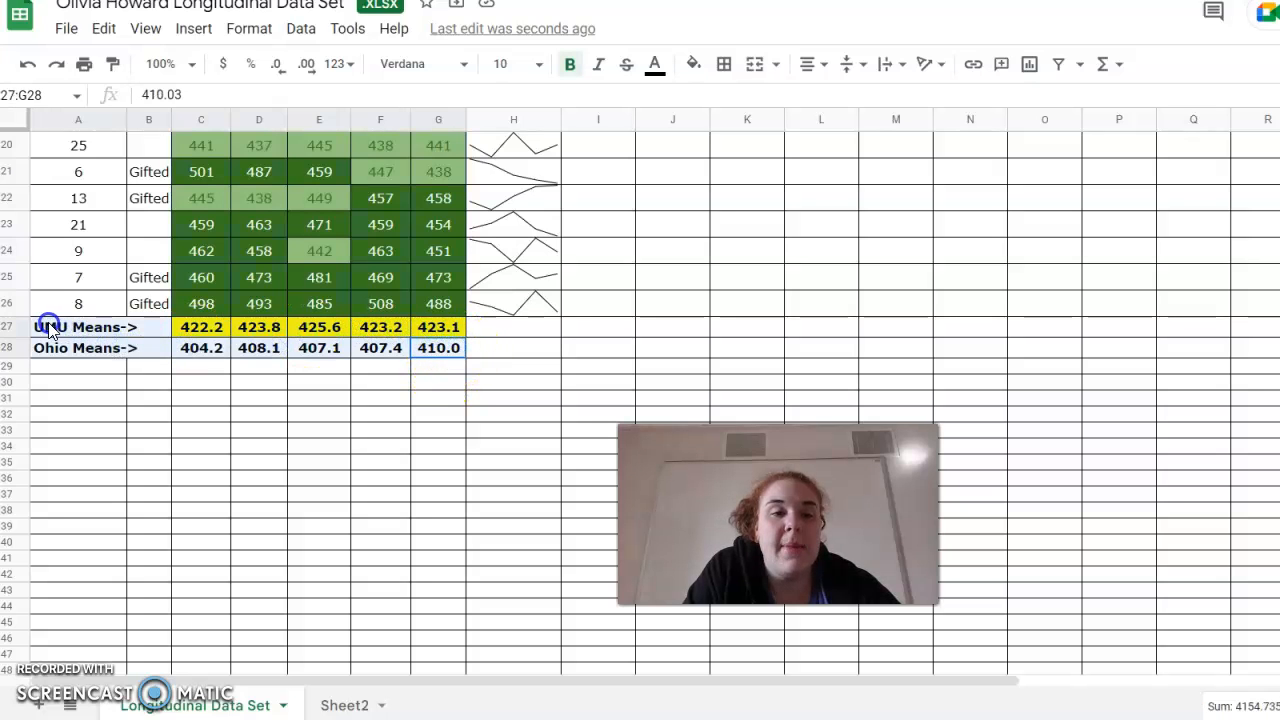
click(42, 324)
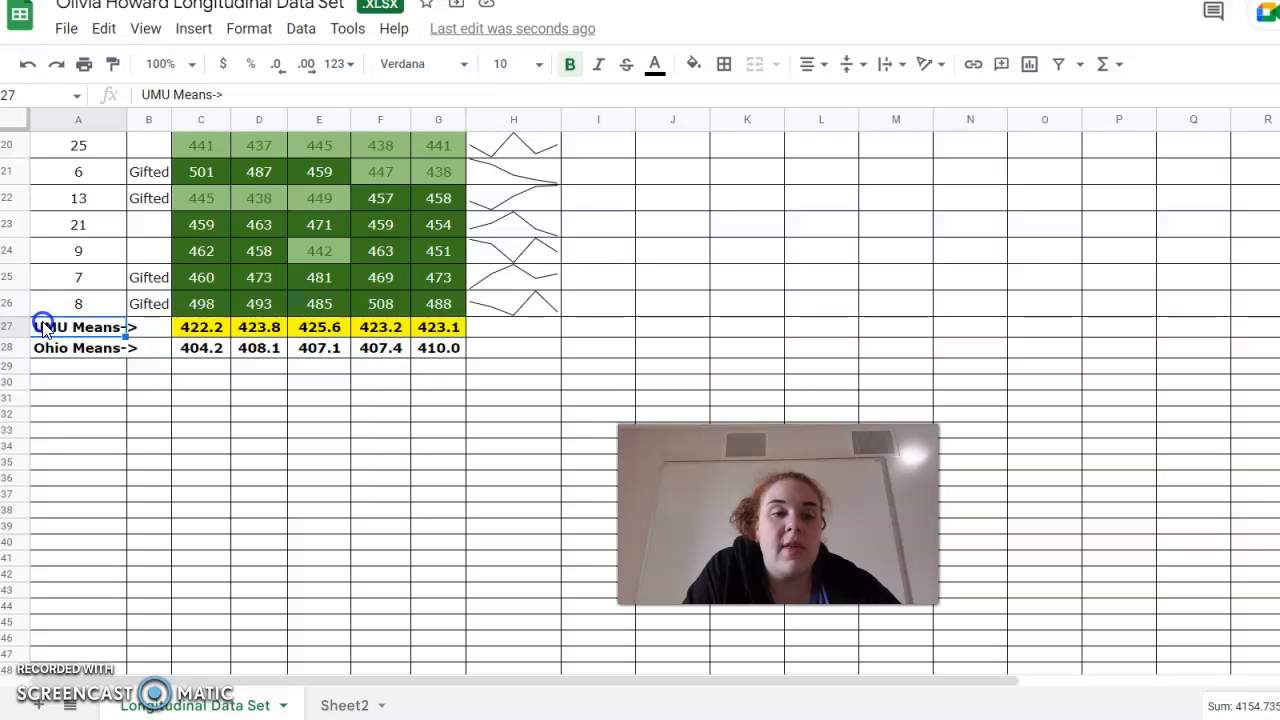
drag(42, 324, 200, 330)
drag(289, 338, 460, 356)
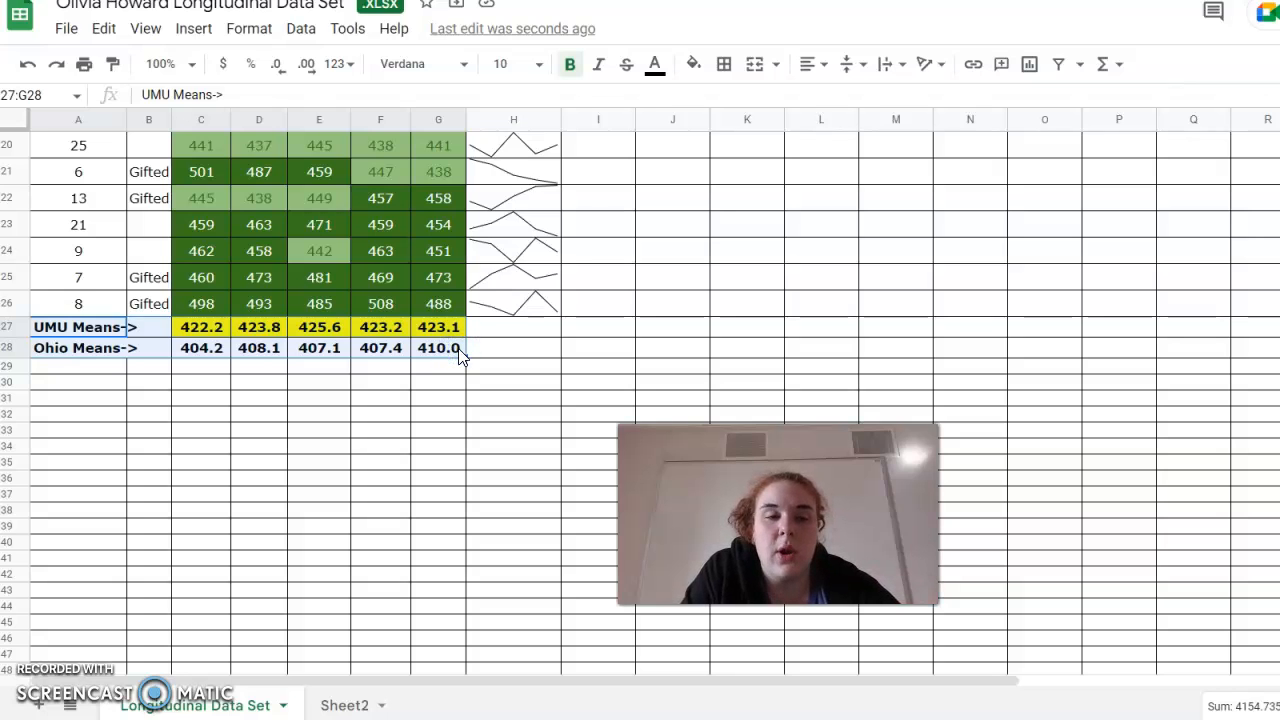
click(194, 38)
click(251, 210)
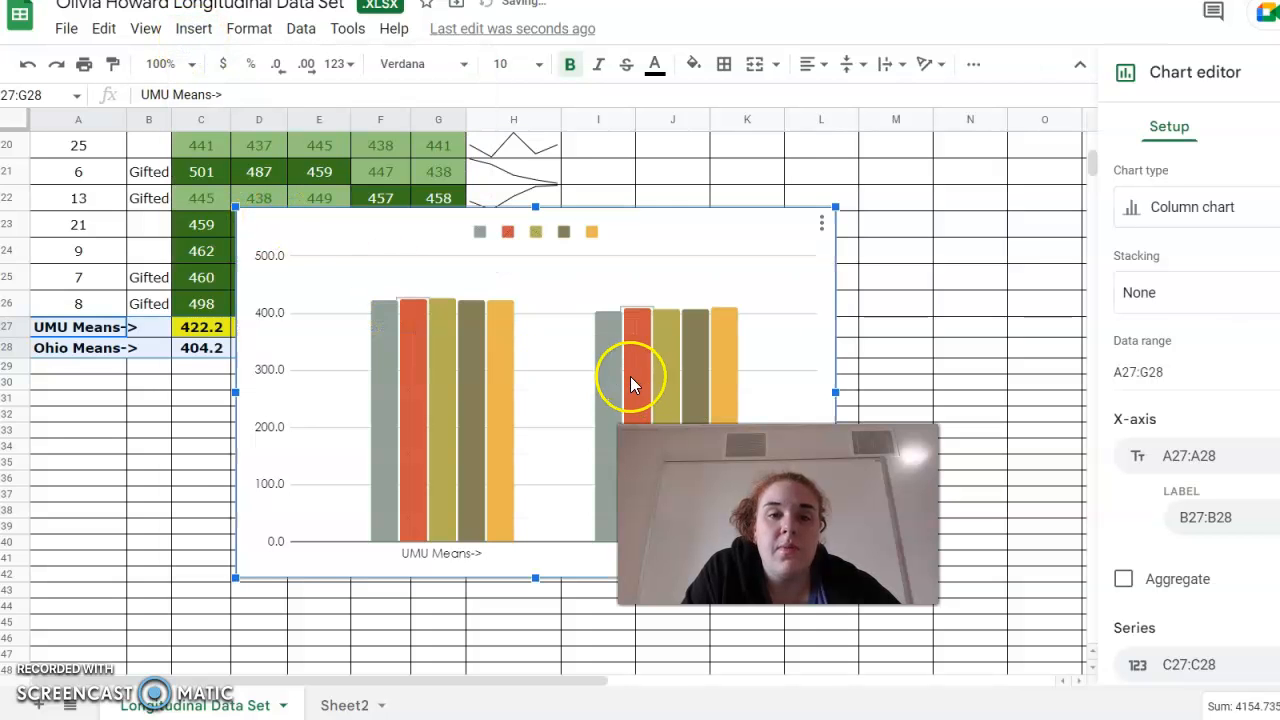
Rename the second legend entry to 'Test Scores for', the teacher's name and 'Class!'.
click(563, 233)
click(562, 232)
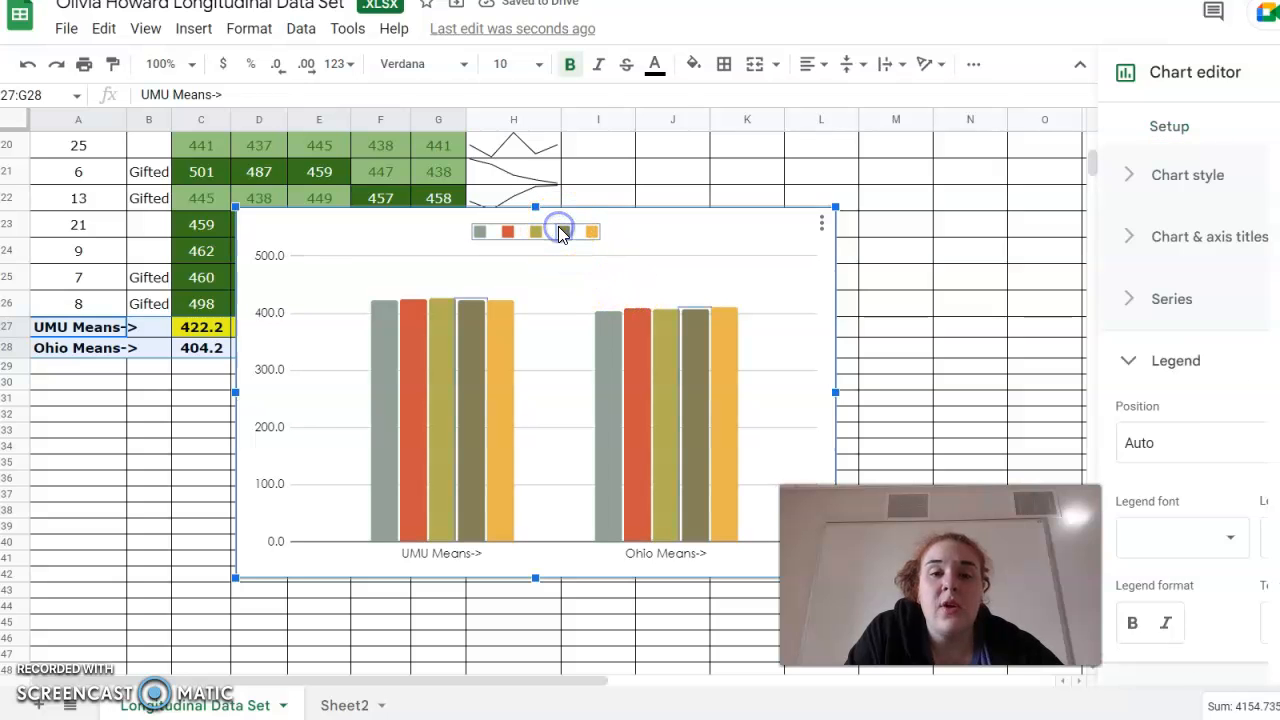
double_click(562, 232)
double_click(511, 232)
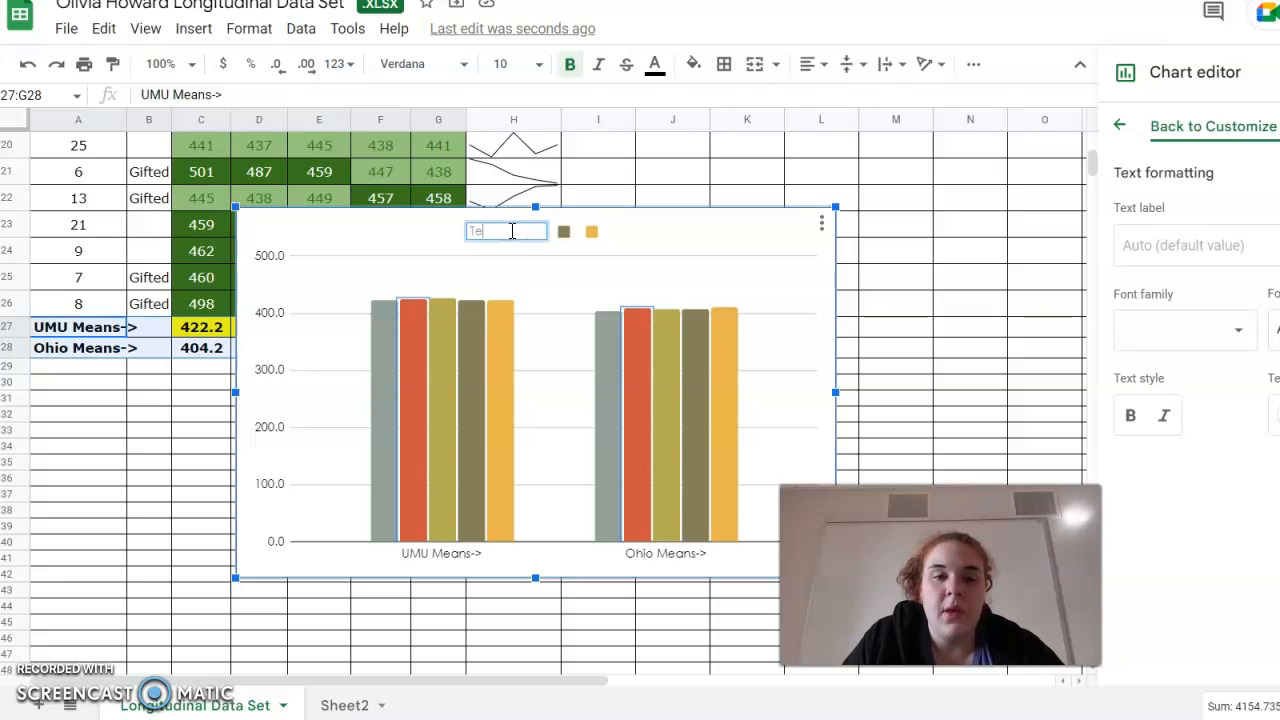
text(Test Scores for)
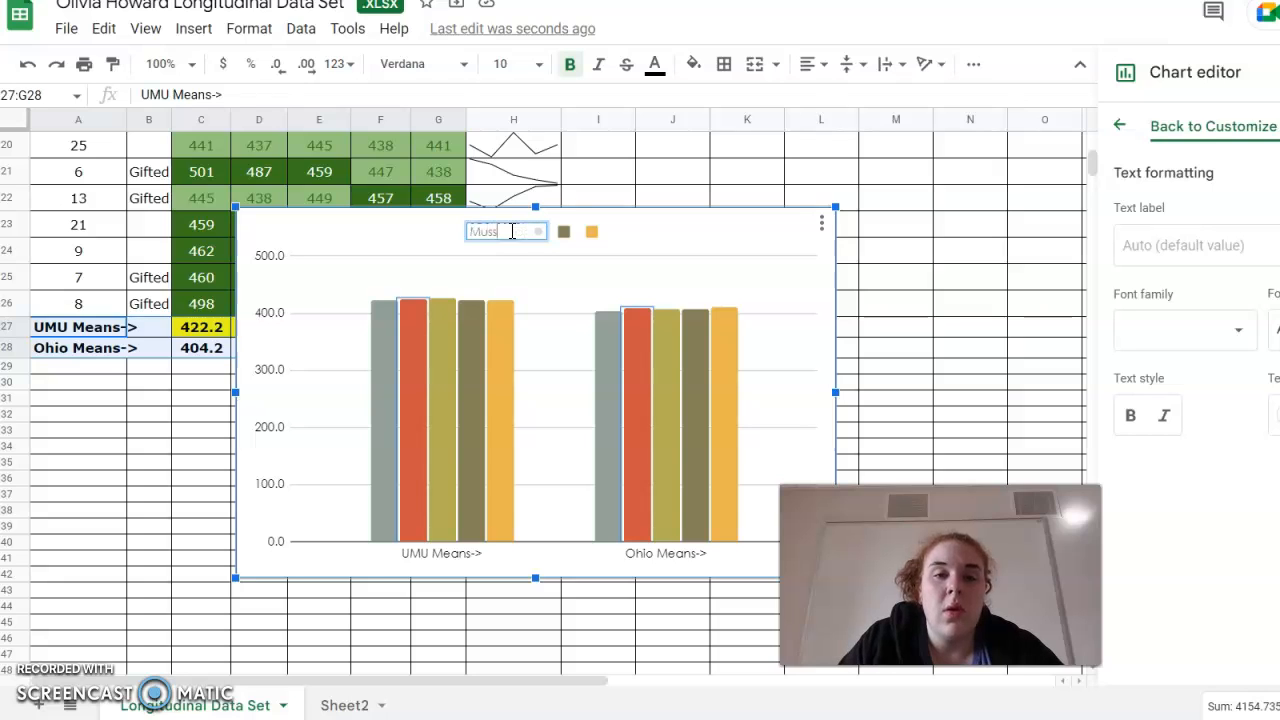
text( Miss.Howar)
key(BackSpace)
key(BackSpace)
key(BackSpace)
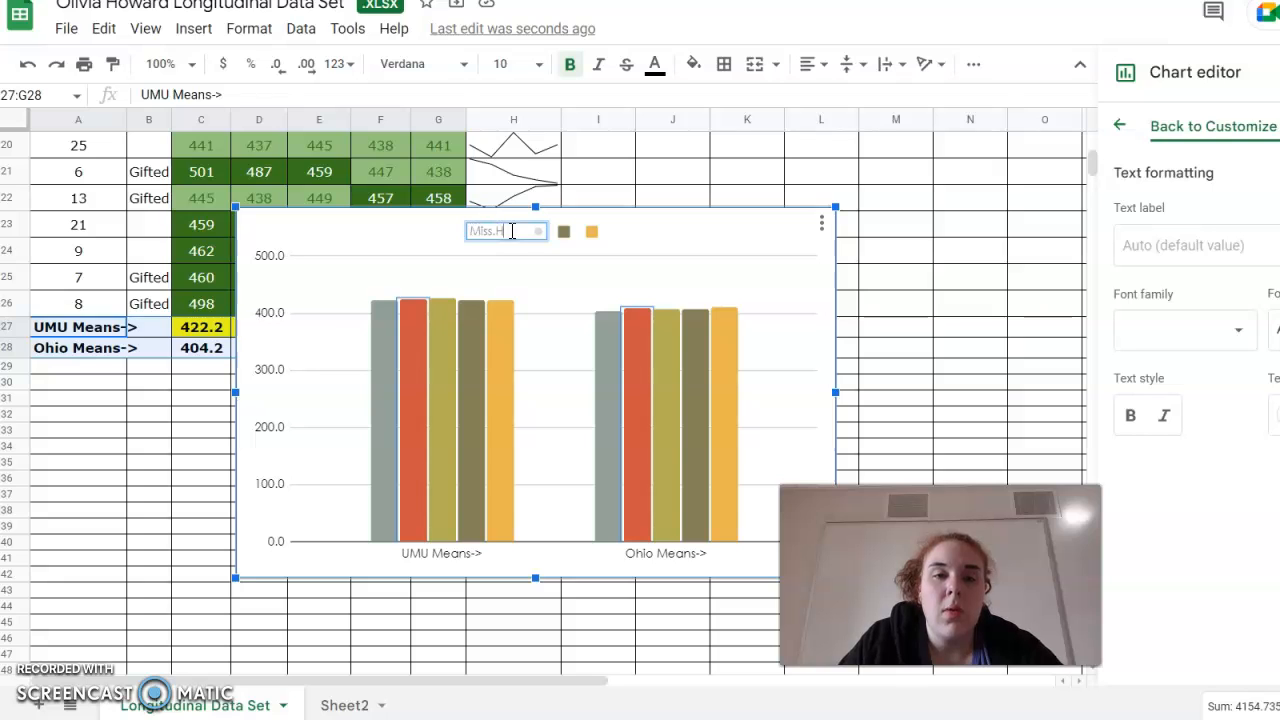
text(oward's CLa)
click(404, 235)
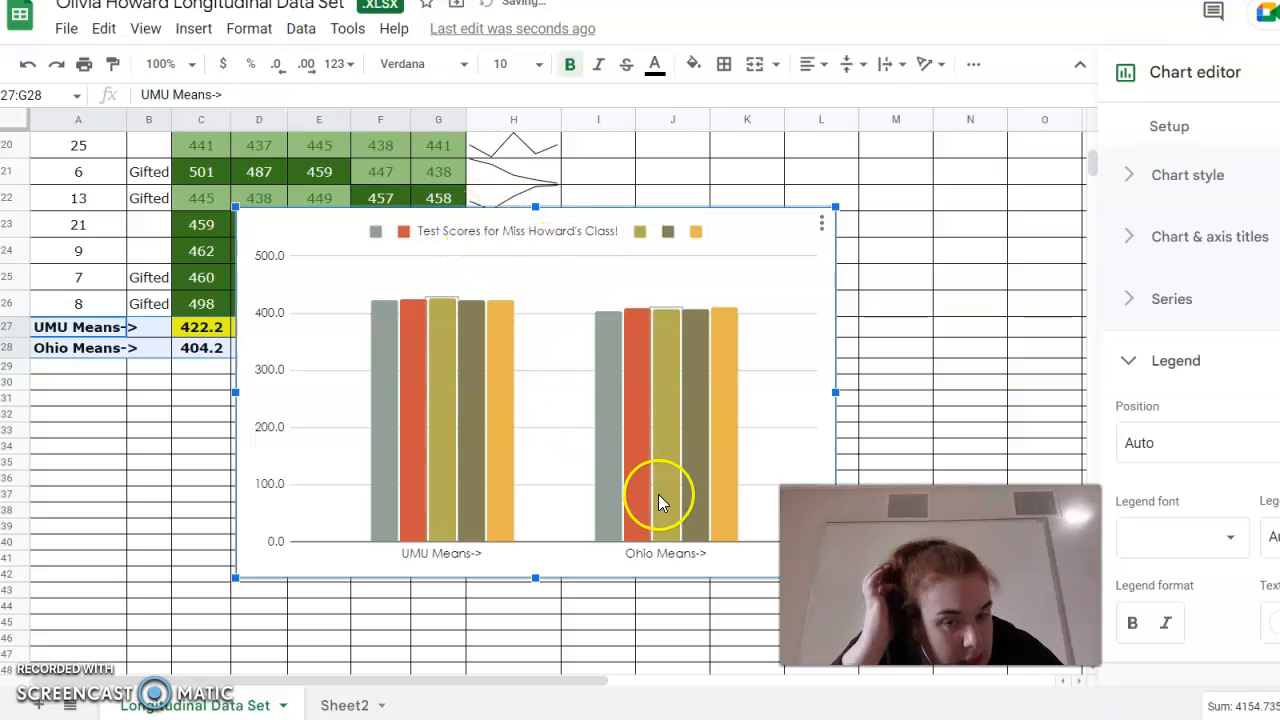
Close the chart editor and deselect the chart.
click(459, 567)
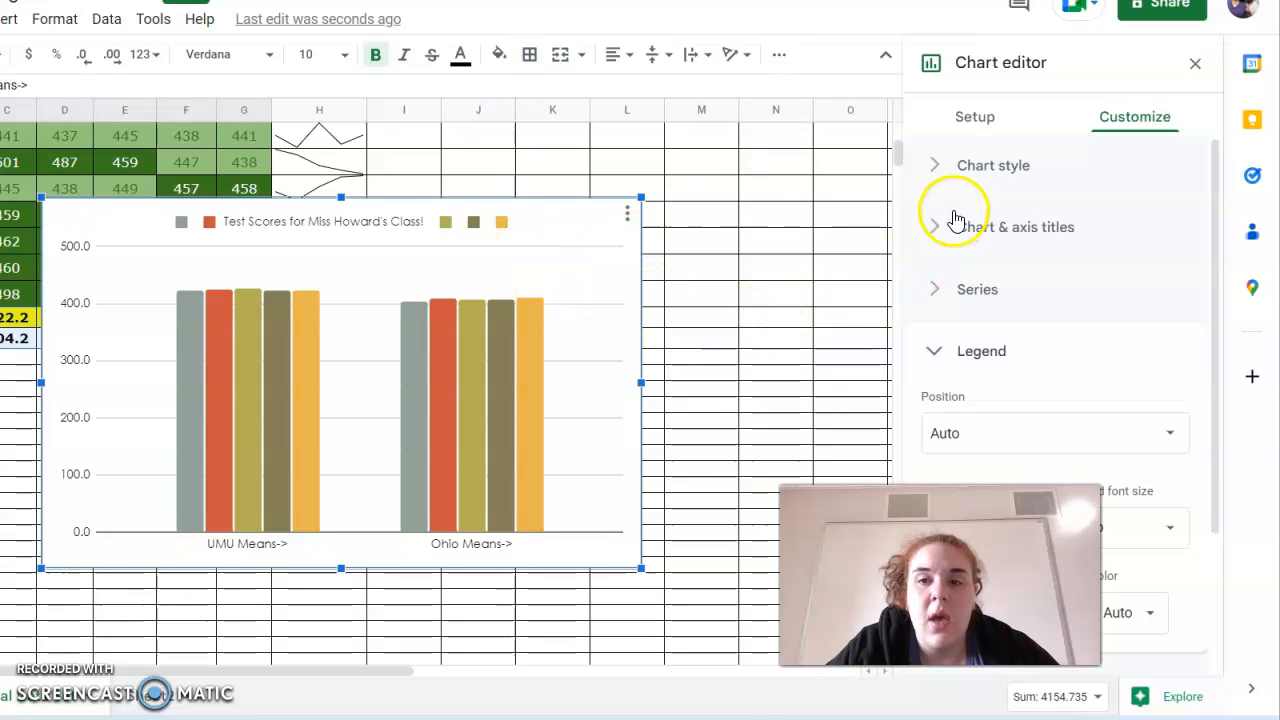
scroll(945, 340, down, 3)
scroll(945, 350, up, 2)
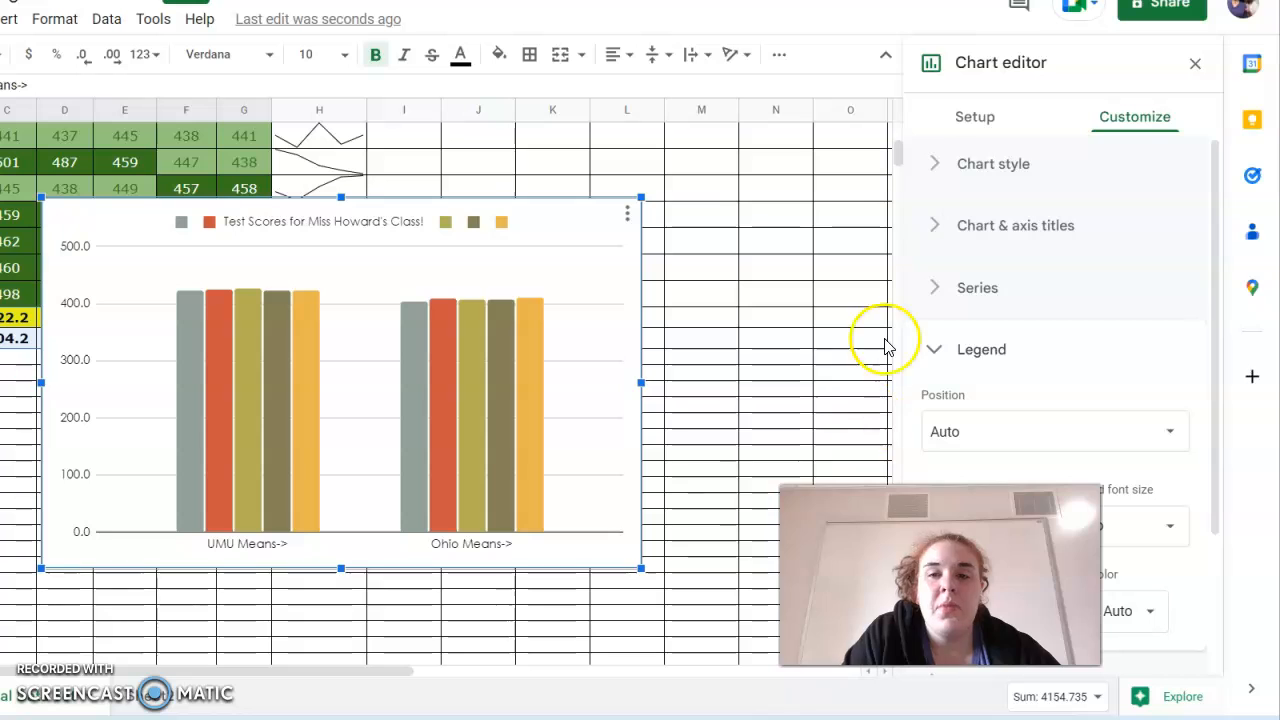
click(1194, 62)
click(563, 423)
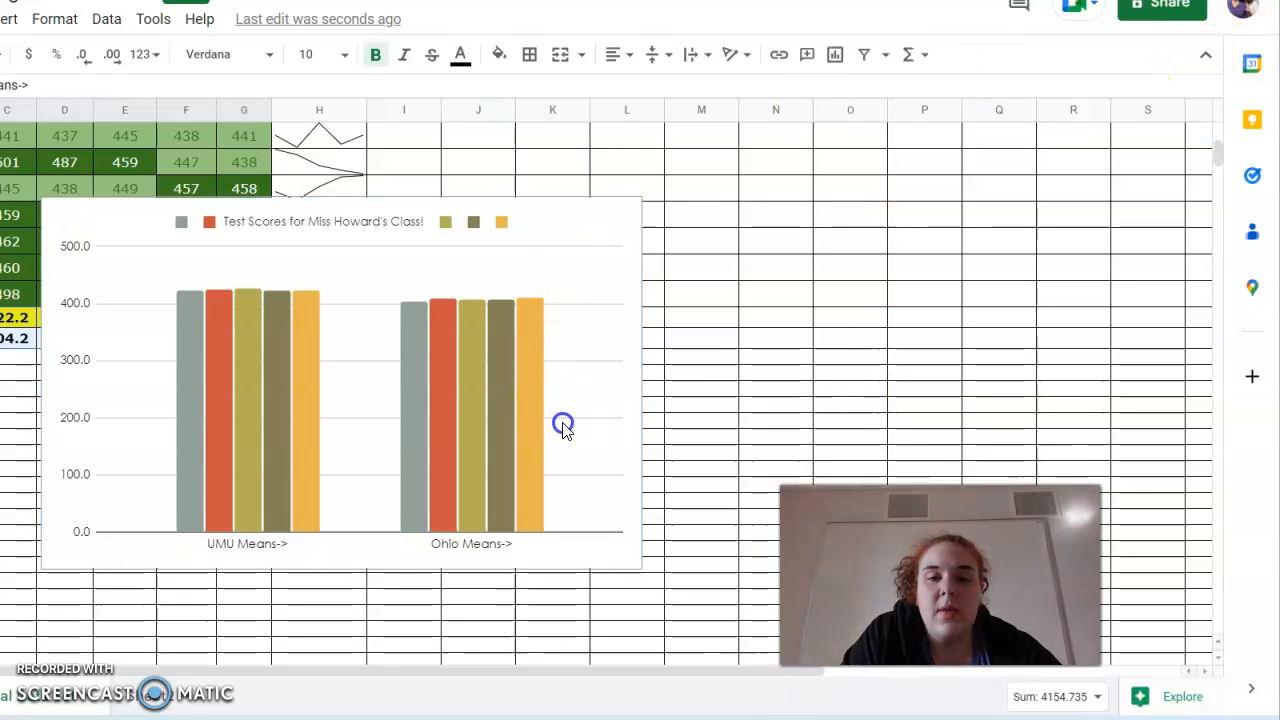
Shrink the chart and move it to the right of the sparklines column near the top of the sheet.
drag(645, 570, 508, 476)
drag(477, 303, 913, 246)
scroll(865, 260, up, 5)
drag(706, 543, 651, 166)
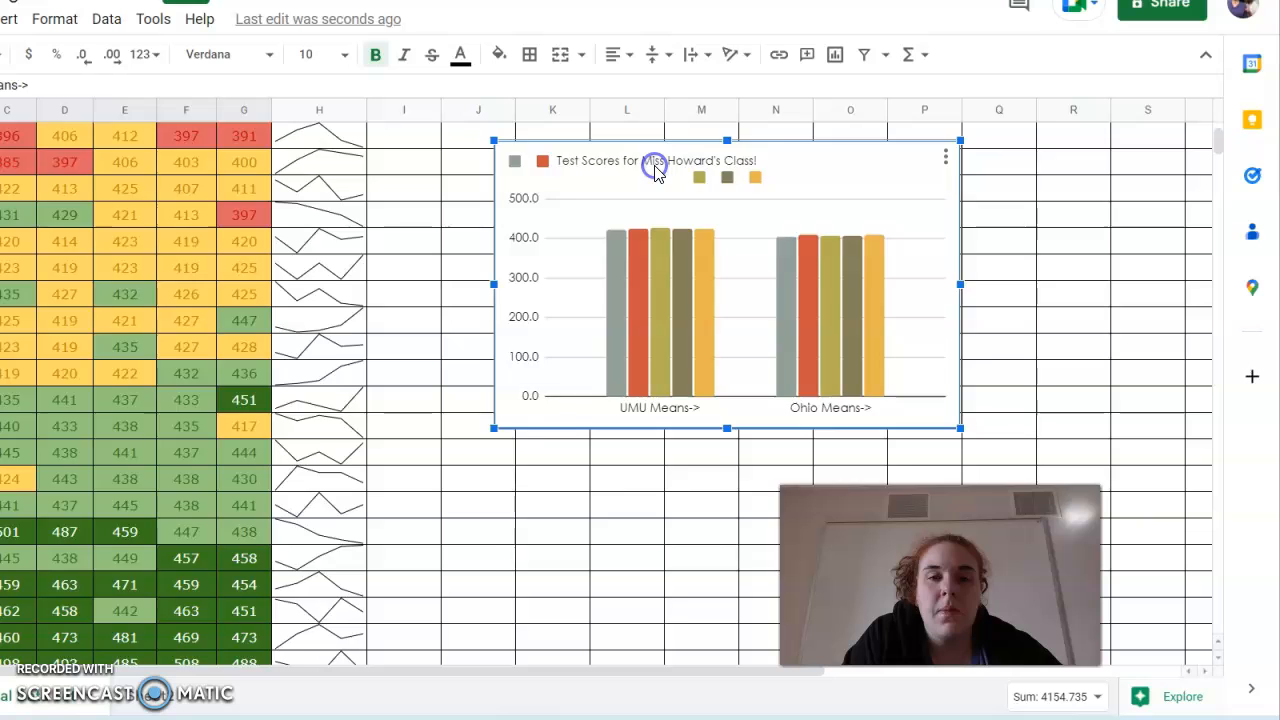
scroll(651, 190, up, 3)
drag(634, 349, 782, 297)
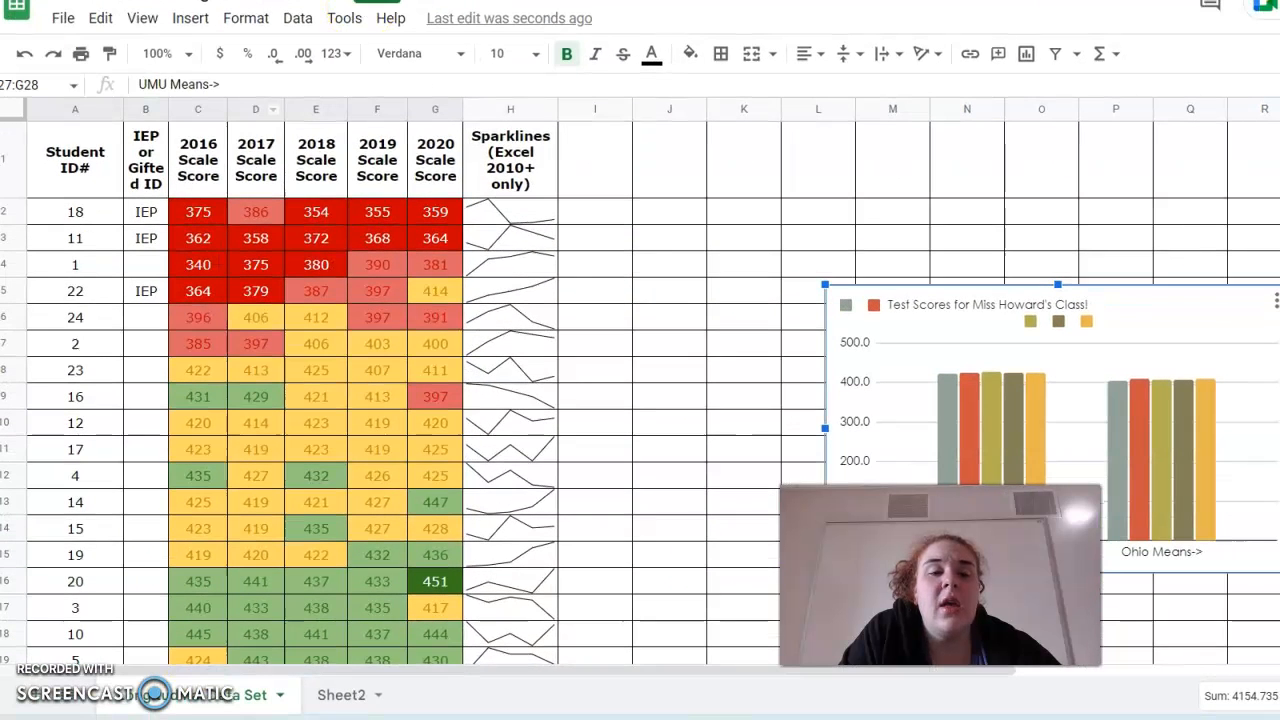
click(34, 697)
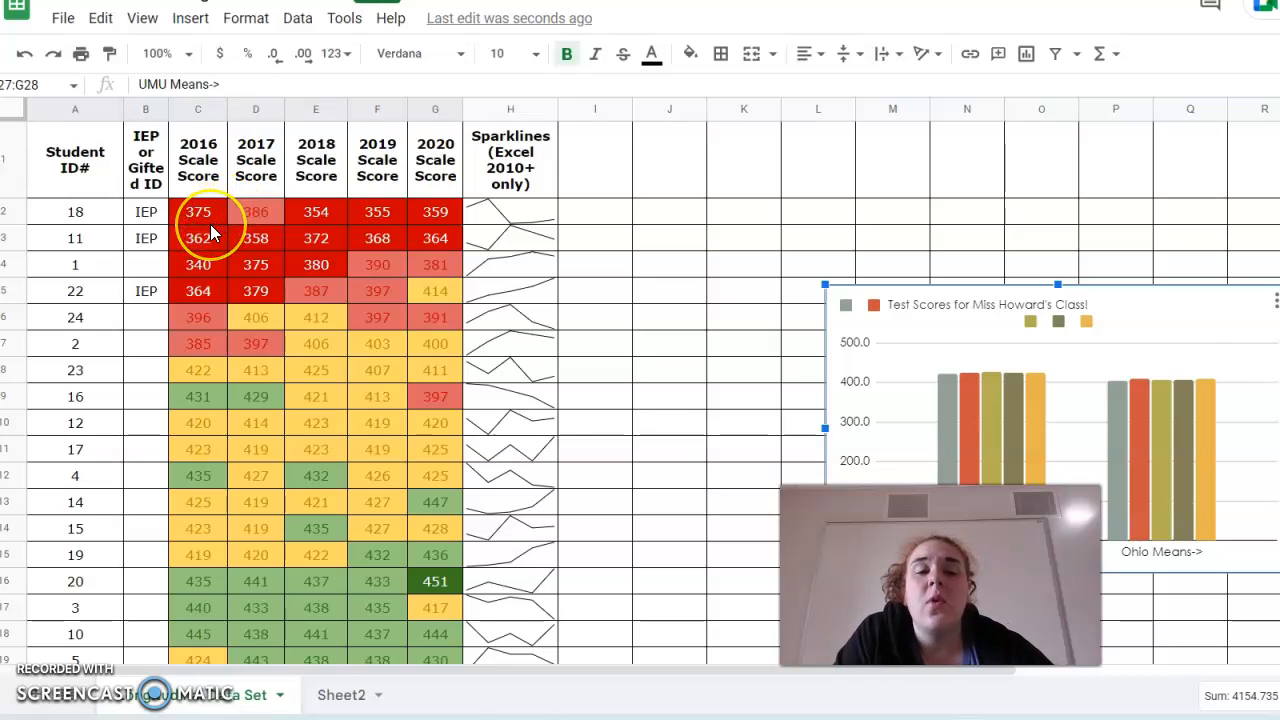
scroll(210, 224, down, 3)
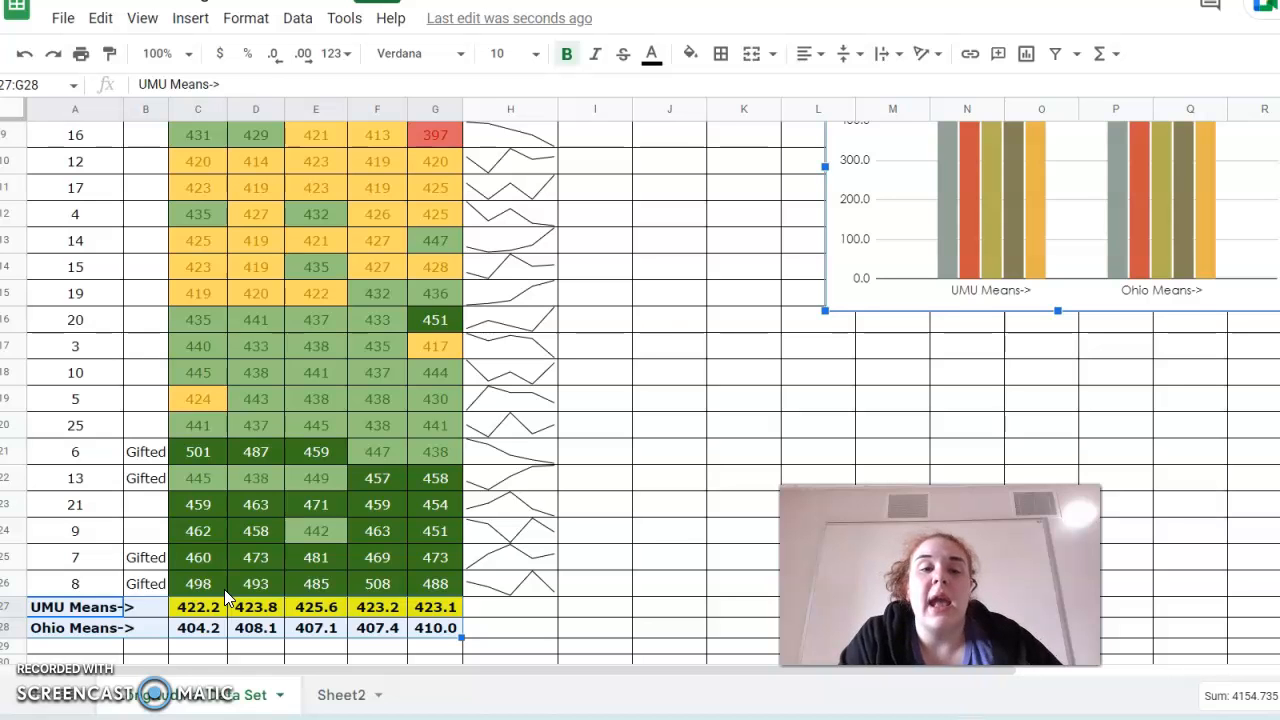
scroll(344, 594, up, 3)
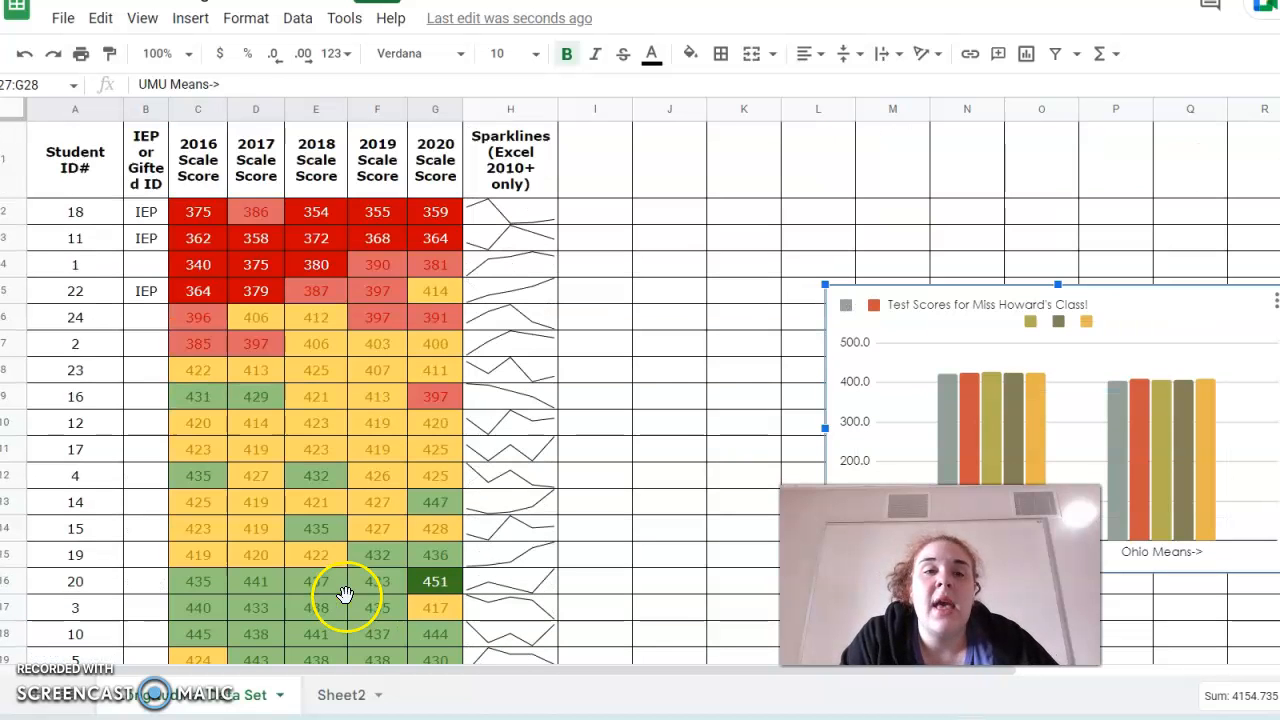
click(297, 18)
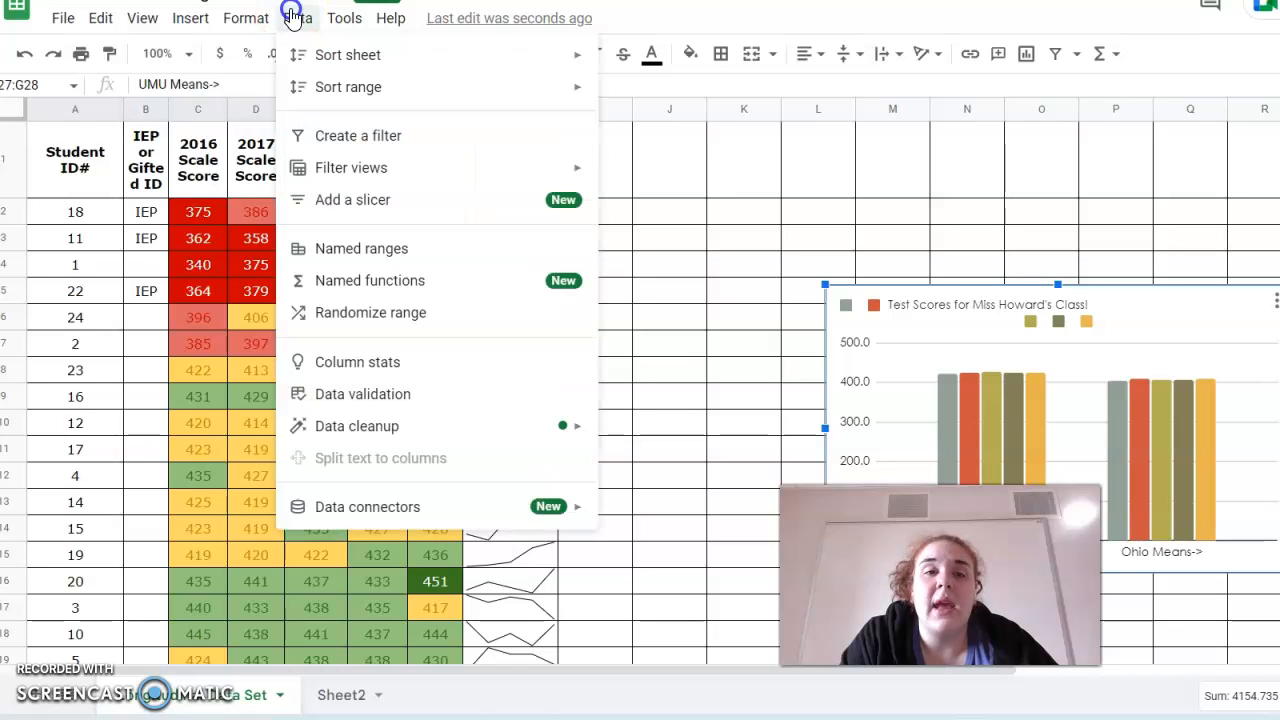
mouse_move(328, 90)
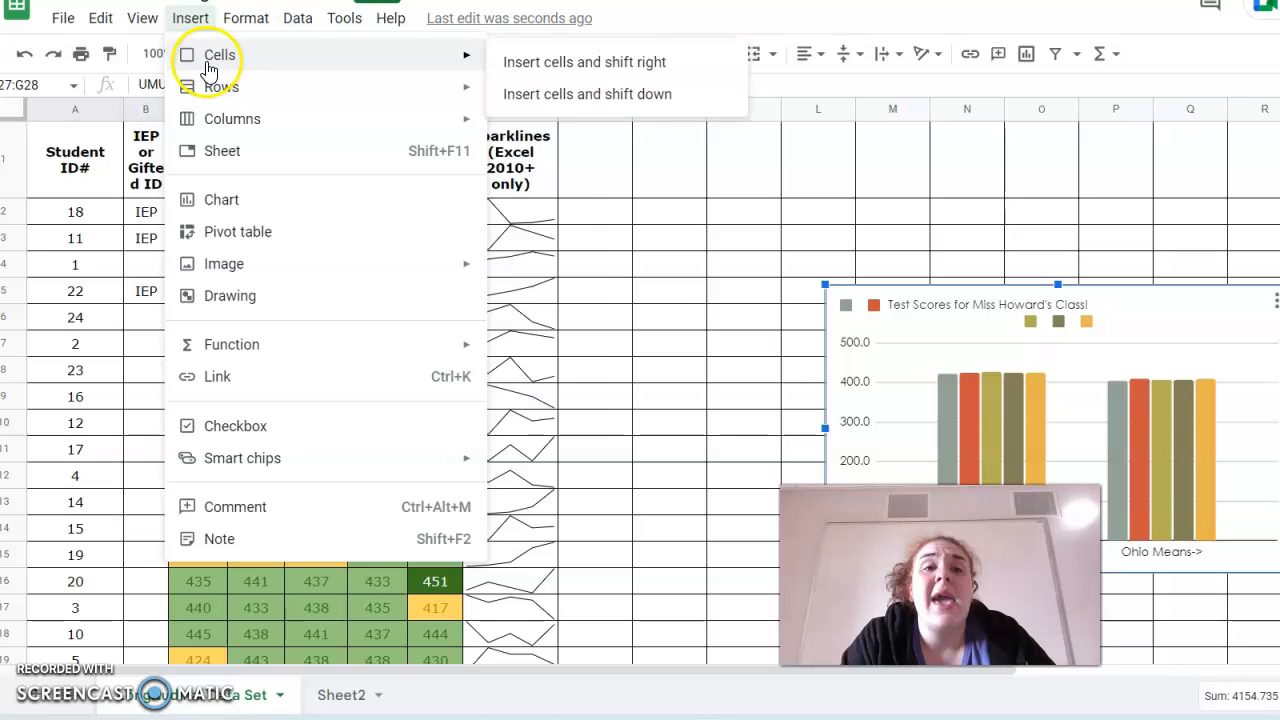
mouse_move(268, 22)
click(253, 31)
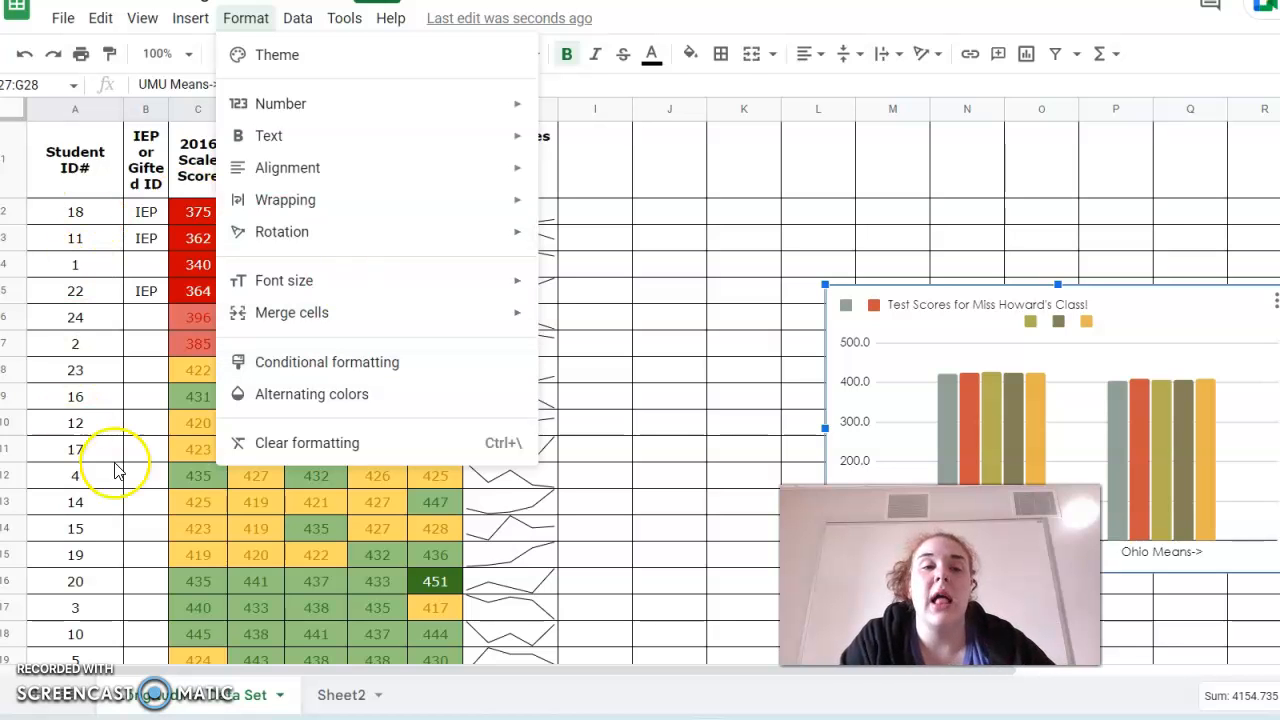
click(637, 38)
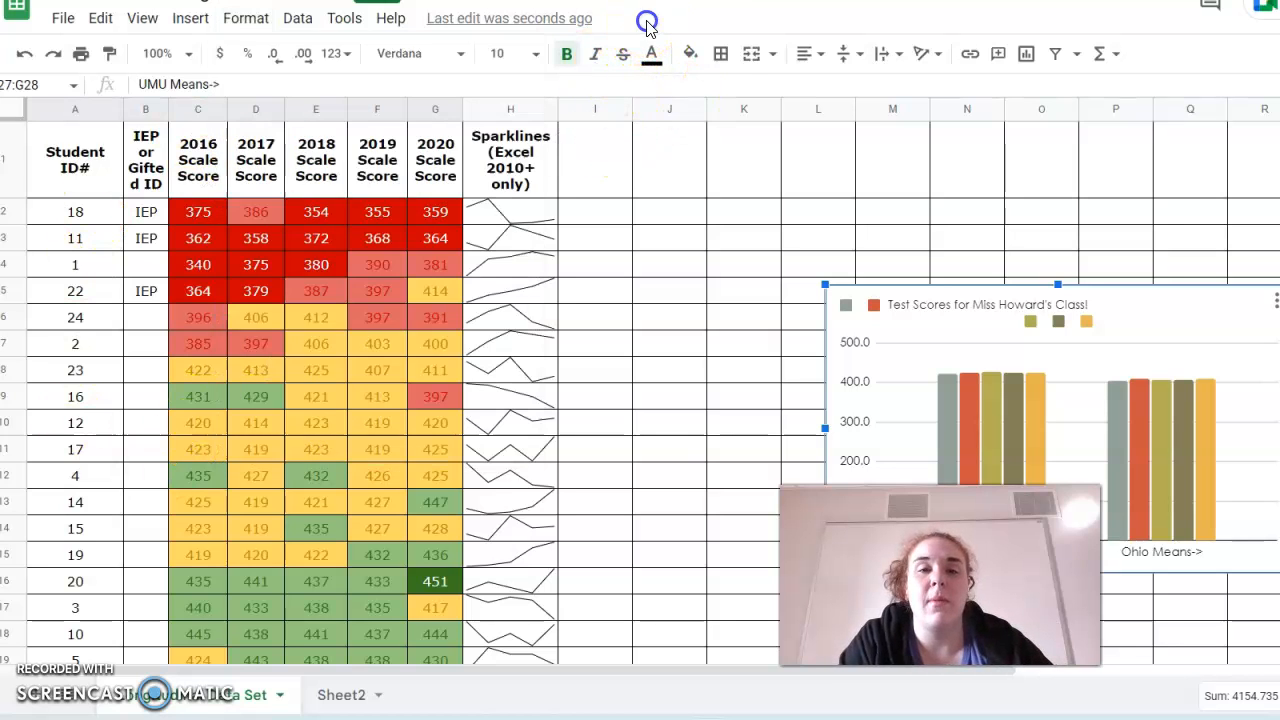
scroll(326, 326, down, 5)
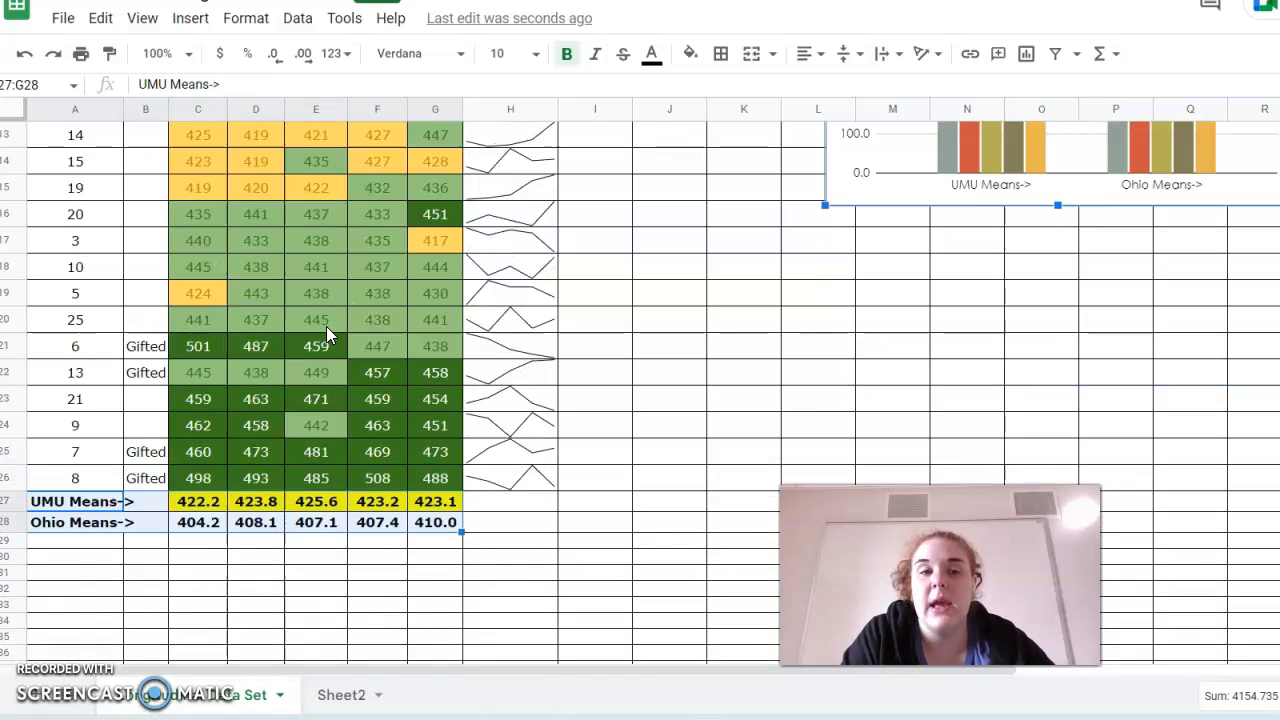
scroll(326, 326, up, 5)
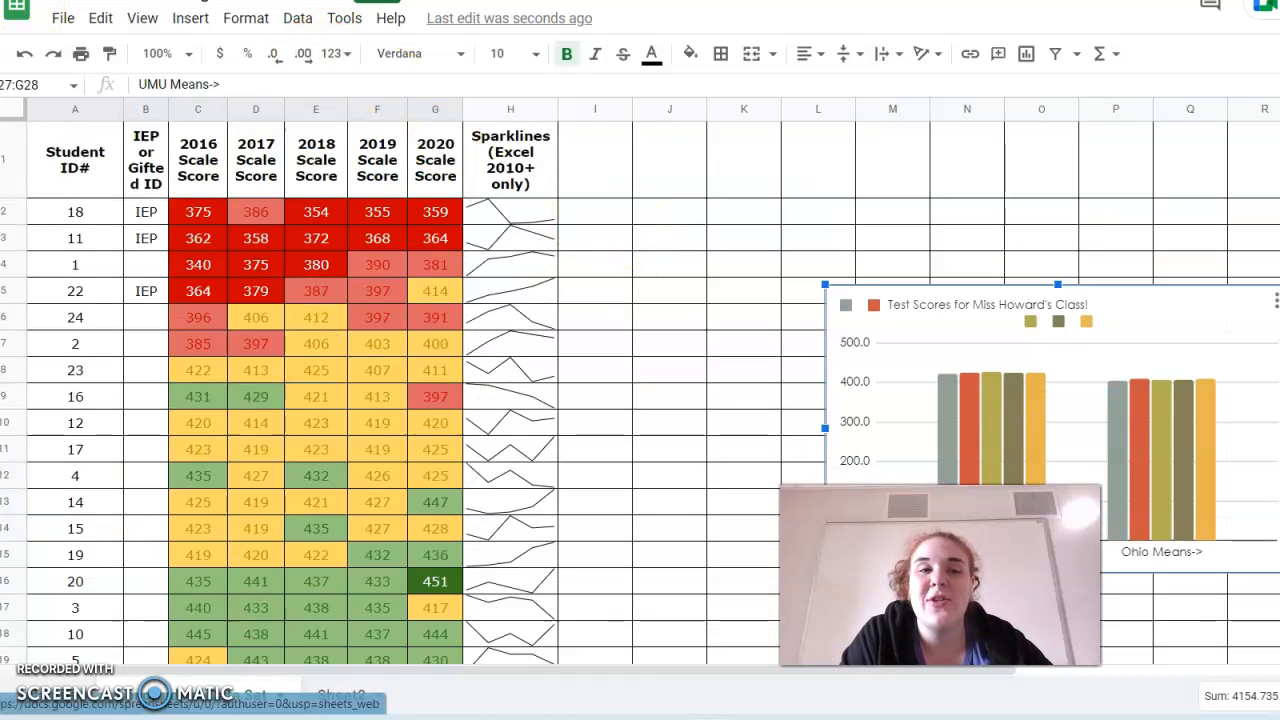